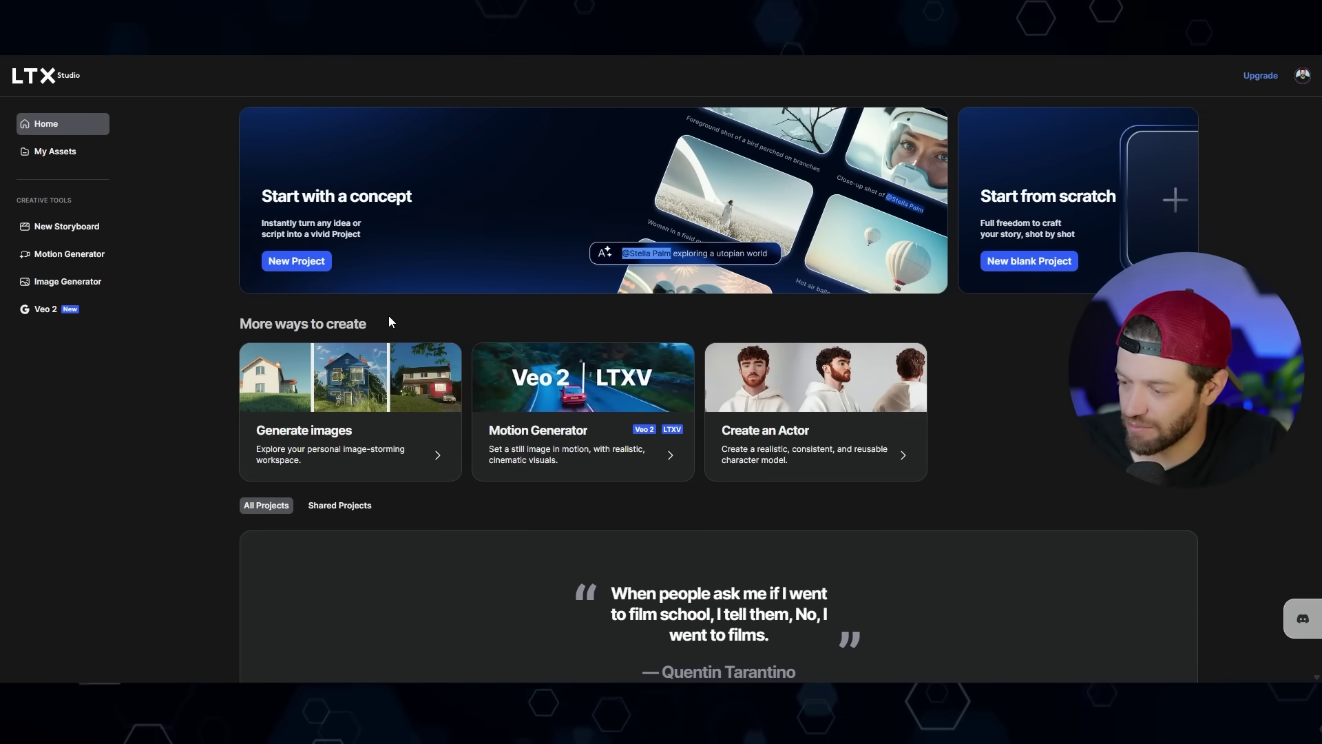
- Review the five-scene breakdown of the desert warrior story and start generating its storyboard
click(771, 393)
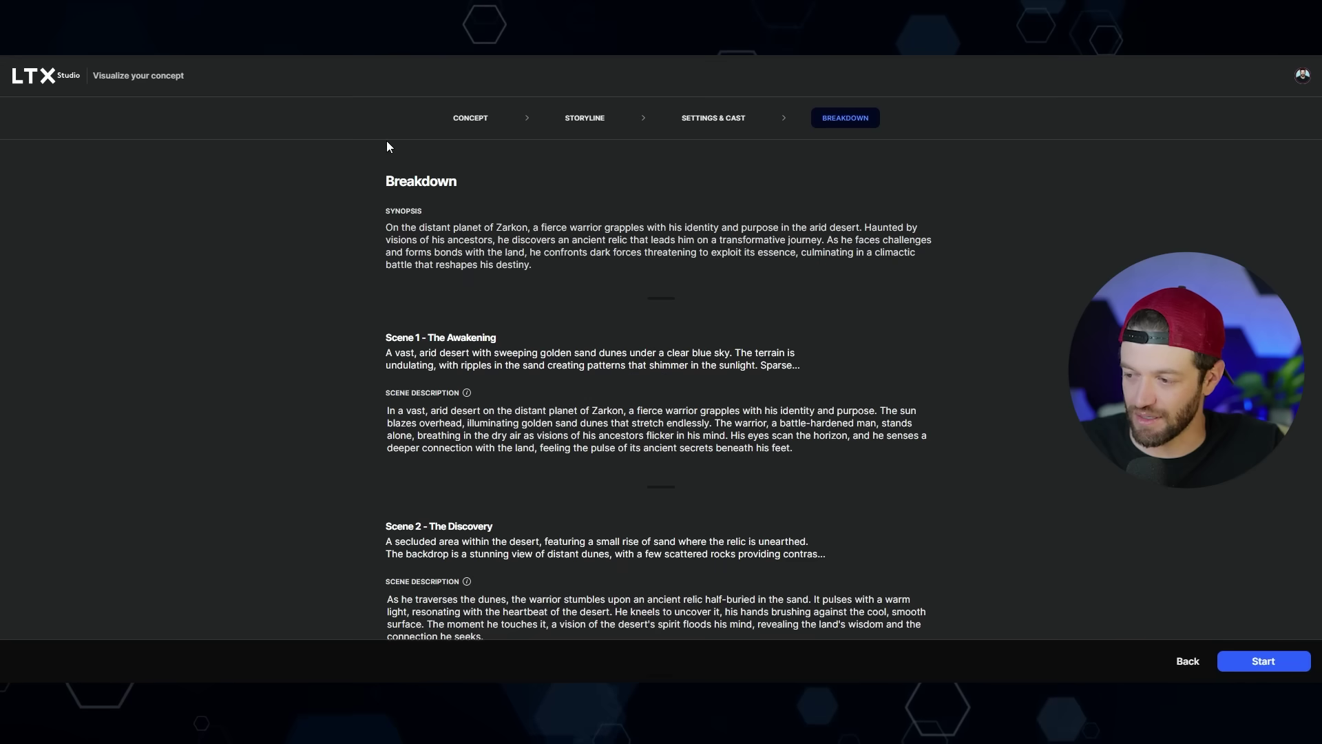
scroll(318, 168, down, 6)
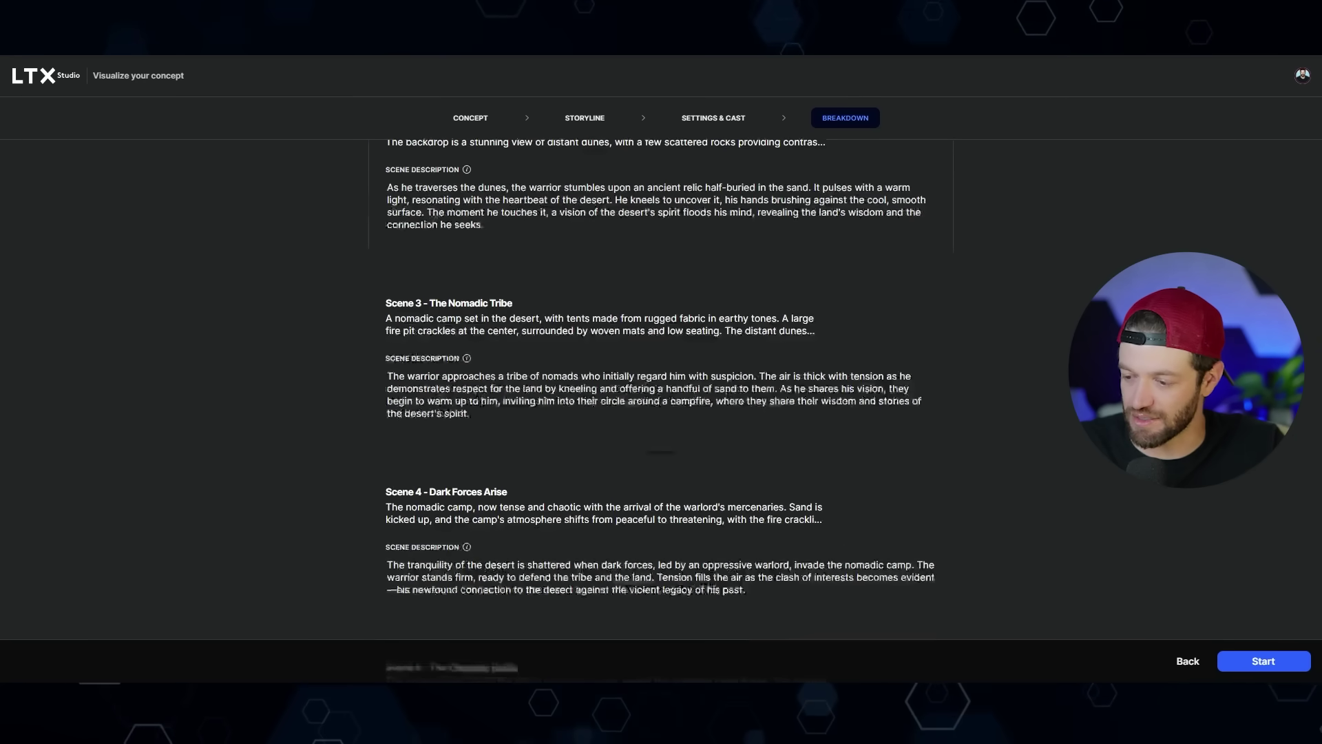
scroll(599, 340, down, 3)
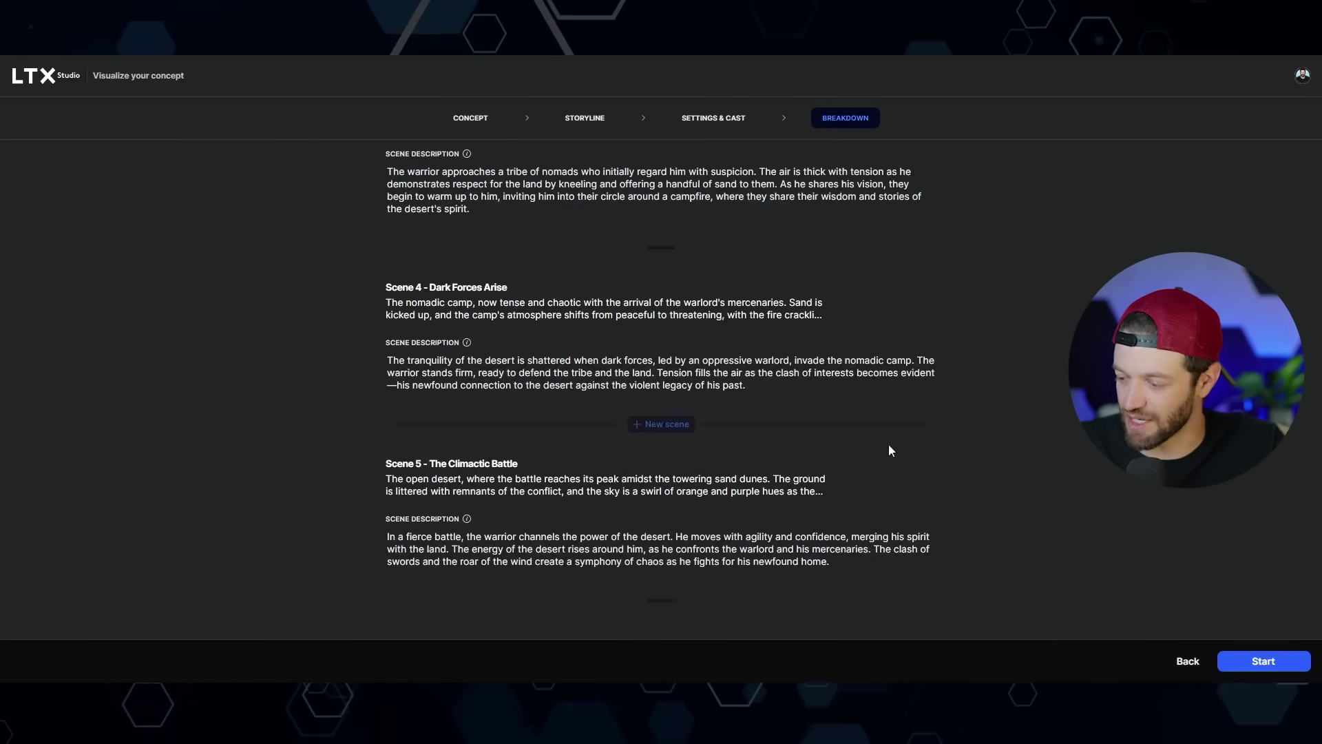
click(1264, 662)
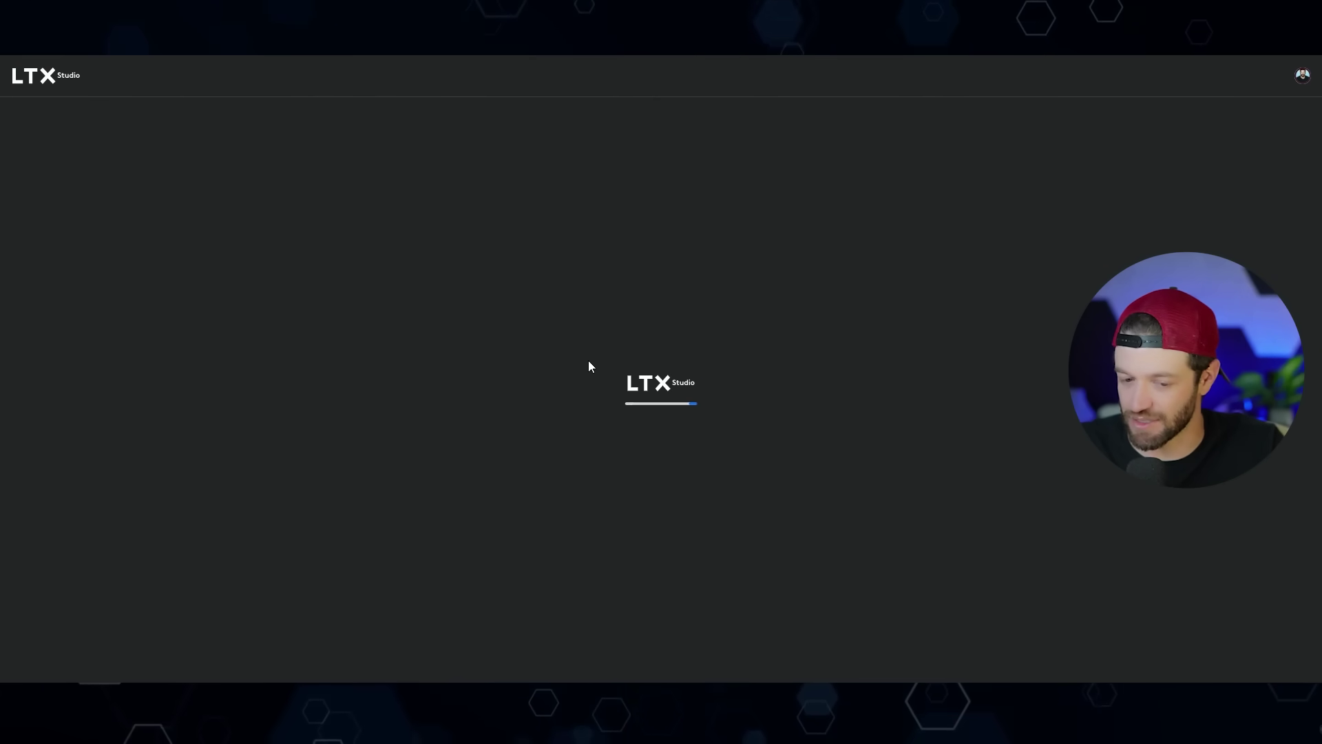
- Examine the generated shots, prompts and shot types across the storyboard's scenes, from the opening scene to the climactic battle
scroll(560, 164, down, 5)
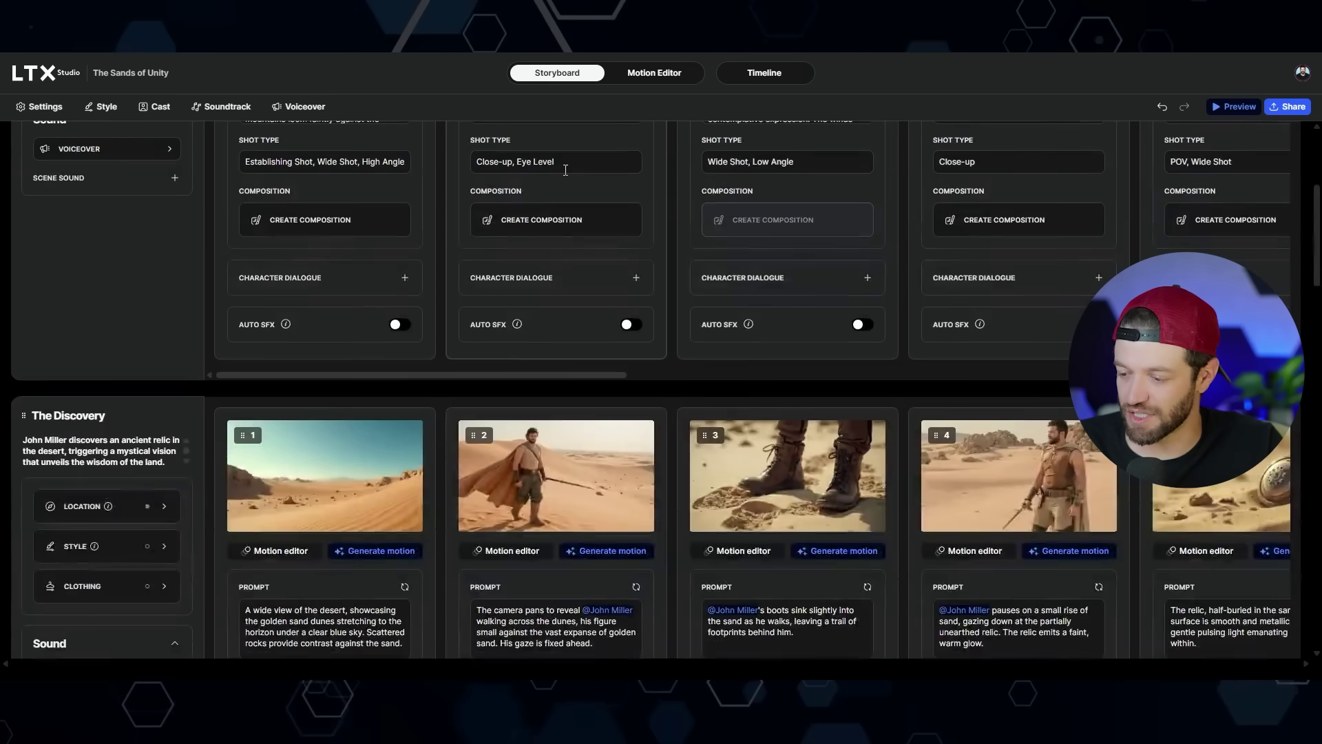
scroll(565, 170, down, 6)
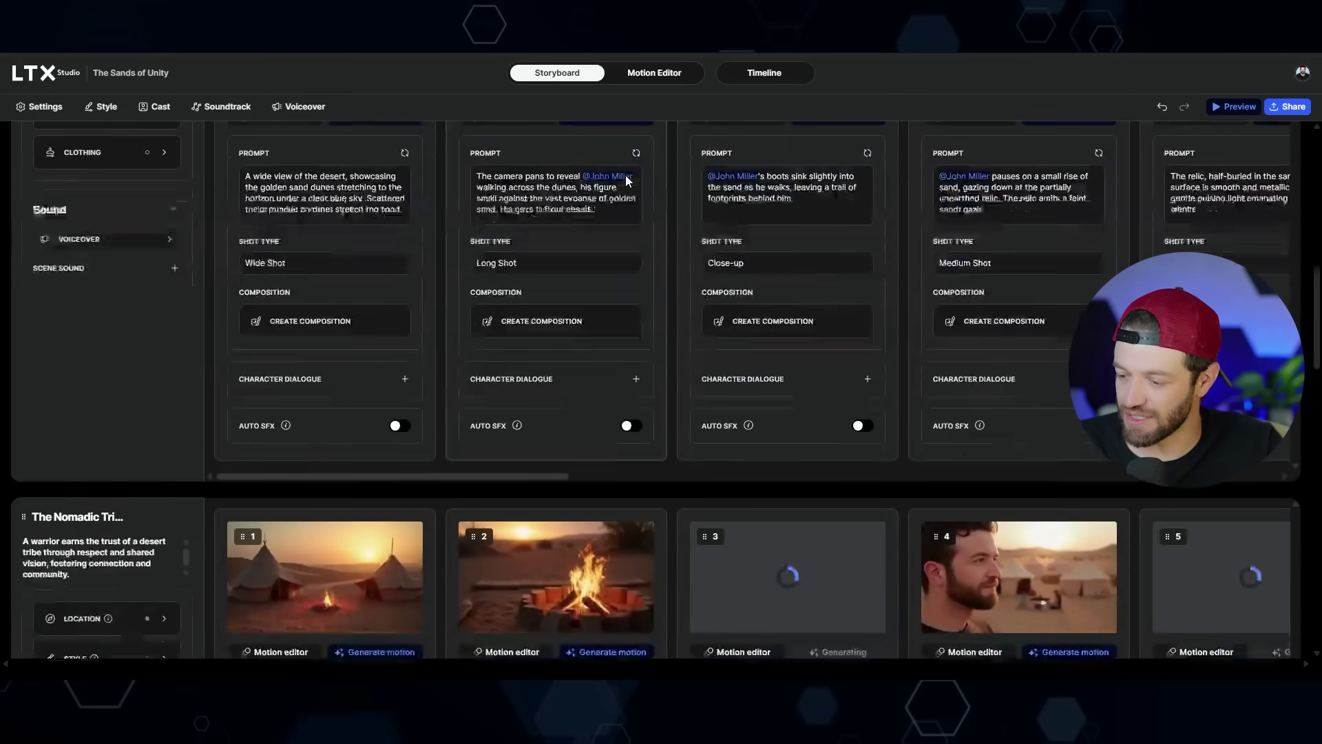
scroll(910, 179, down, 5)
scroll(916, 185, up, 8)
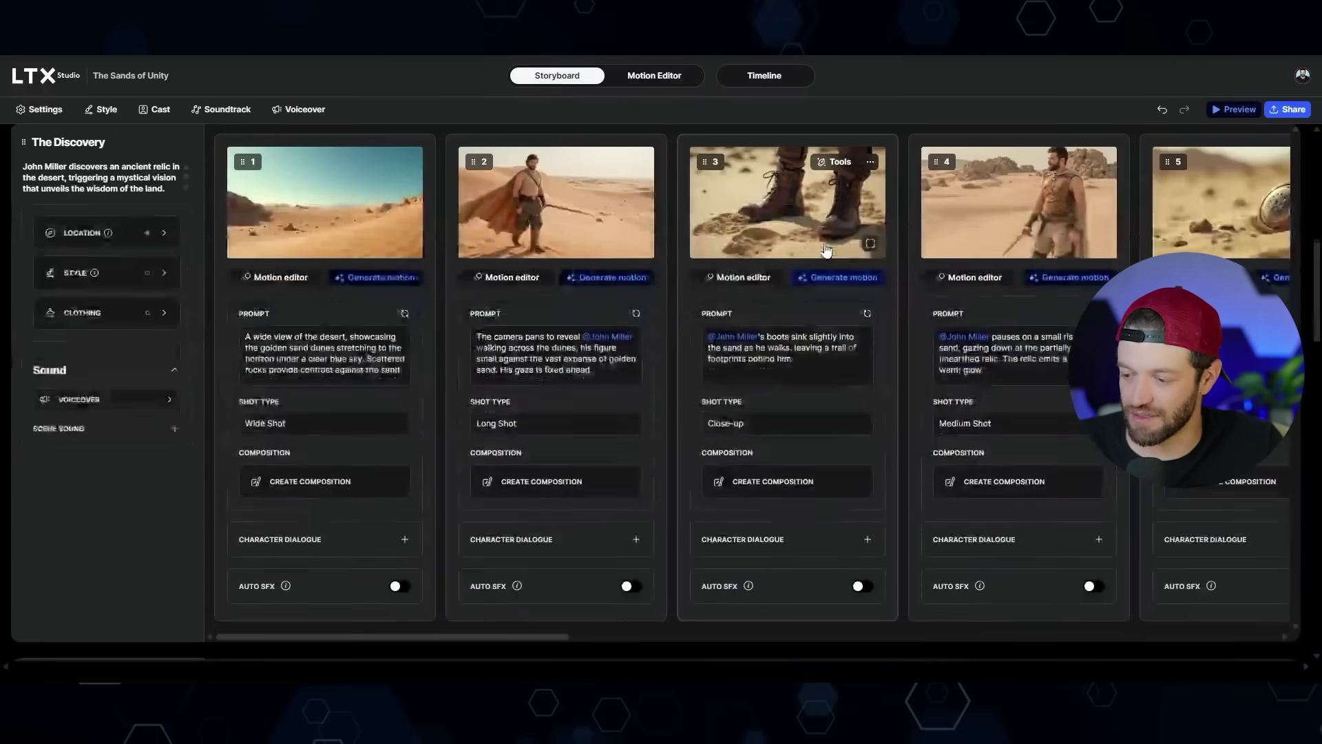
scroll(826, 249, down, 12)
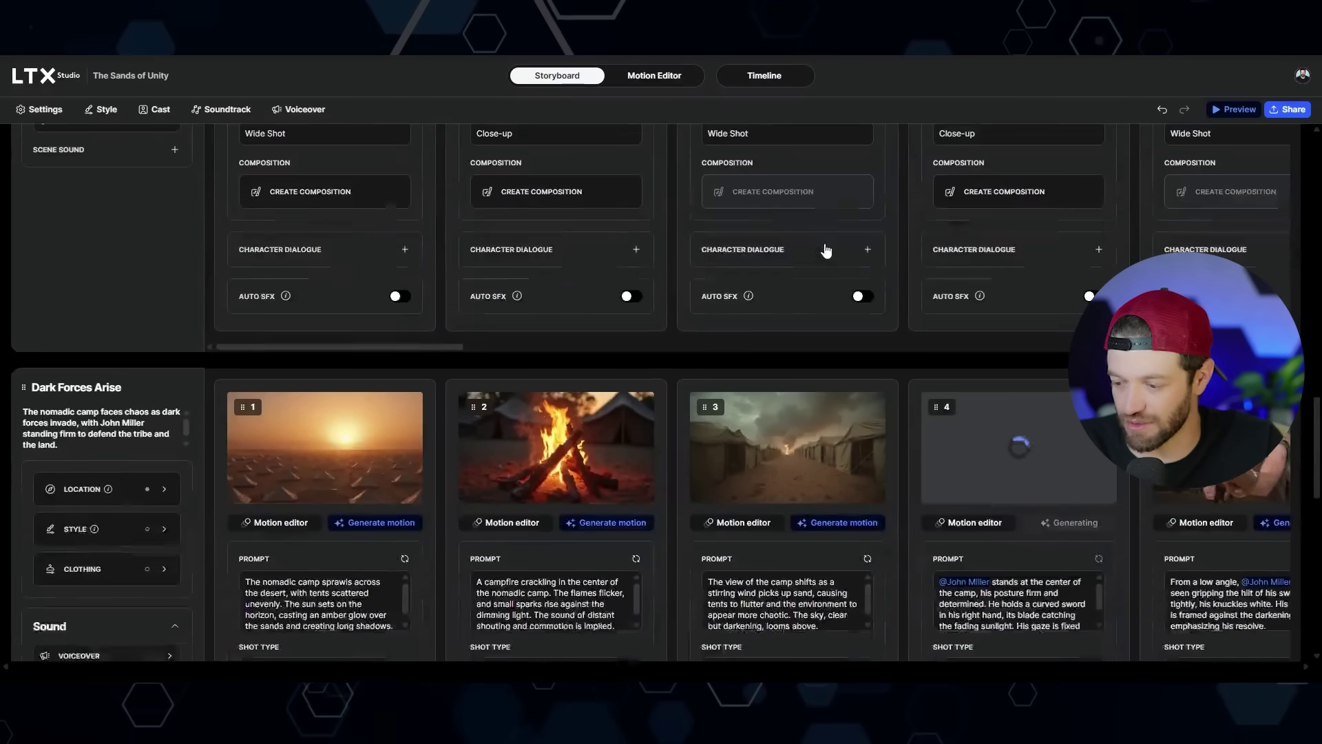
scroll(827, 249, down, 5)
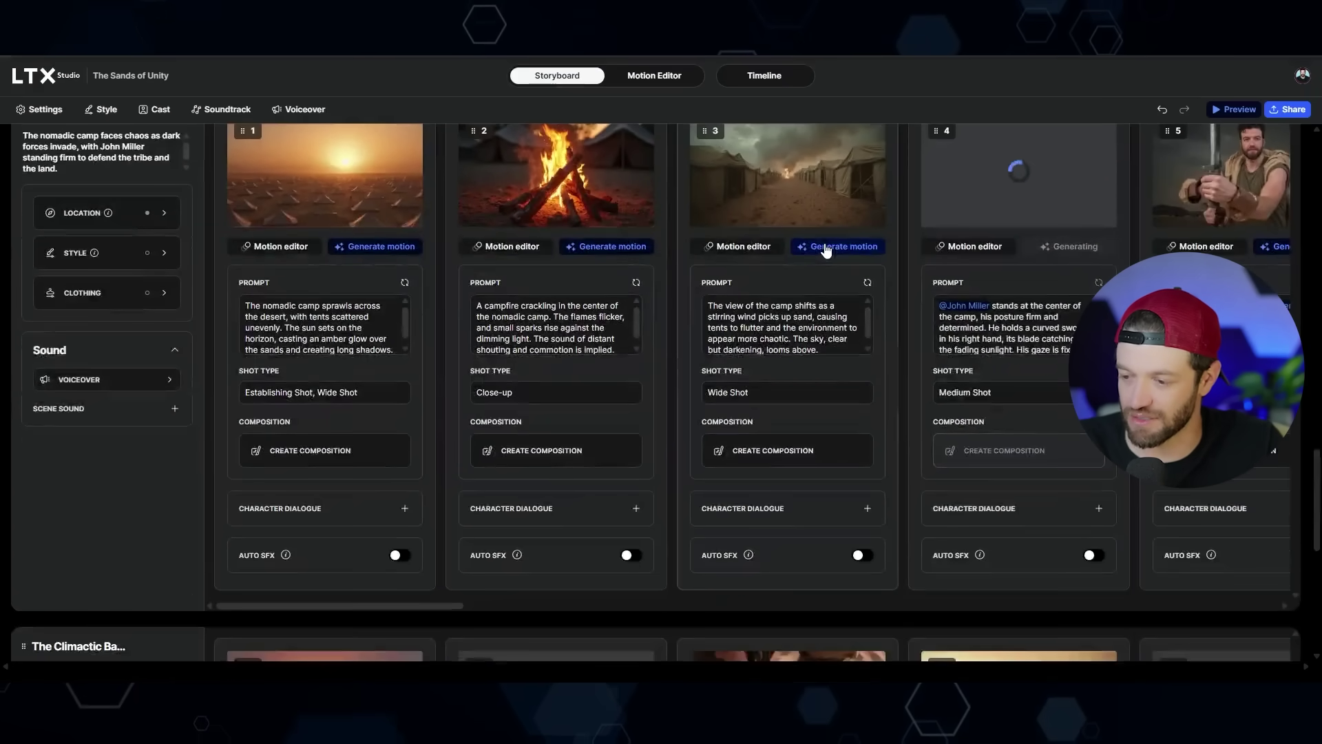
scroll(827, 249, down, 5)
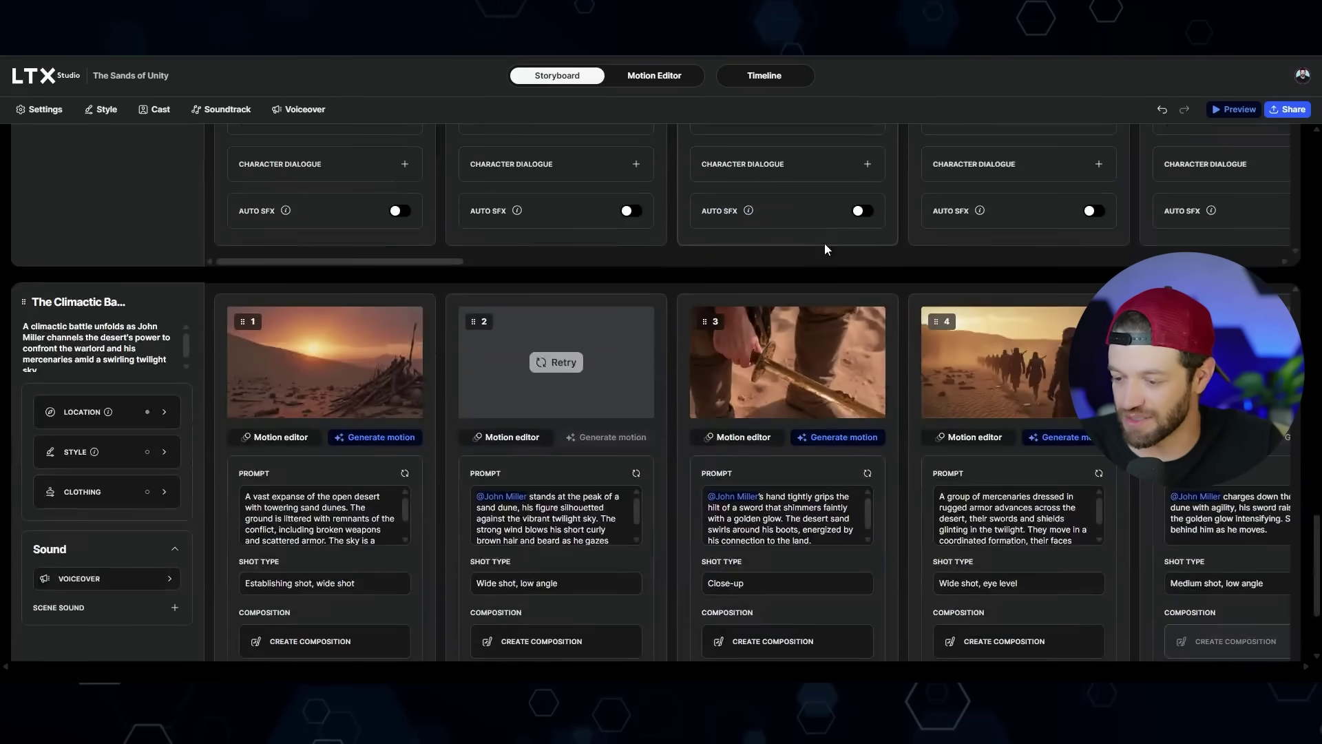
scroll(824, 249, down, 2)
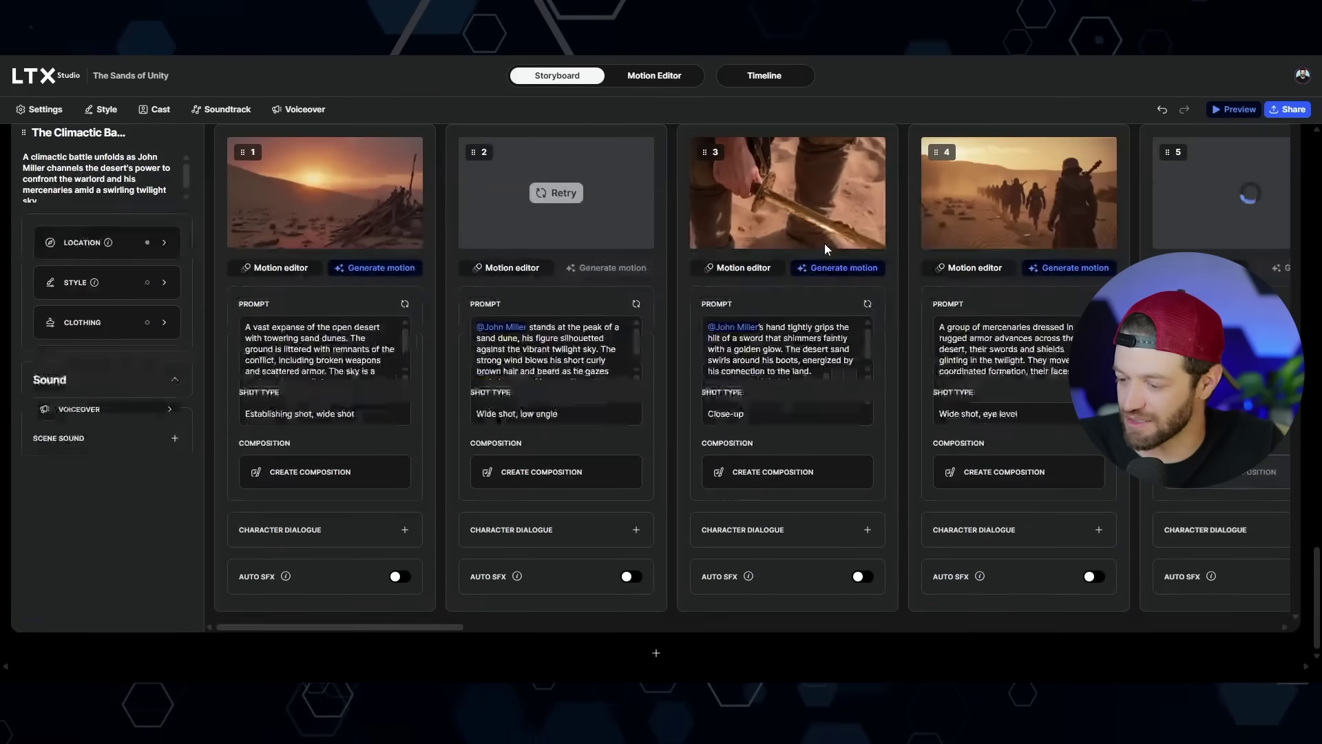
scroll(824, 249, up, 2)
scroll(824, 243, up, 10)
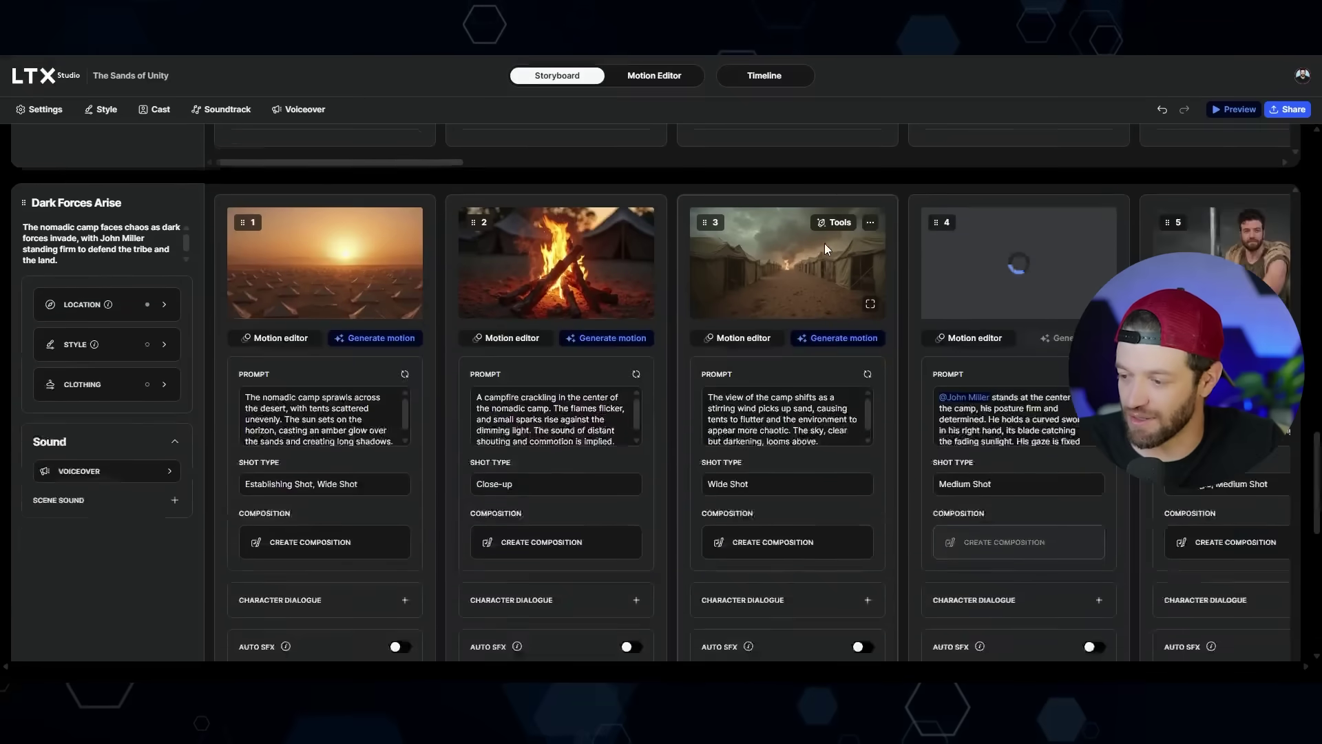
scroll(825, 242, up, 5)
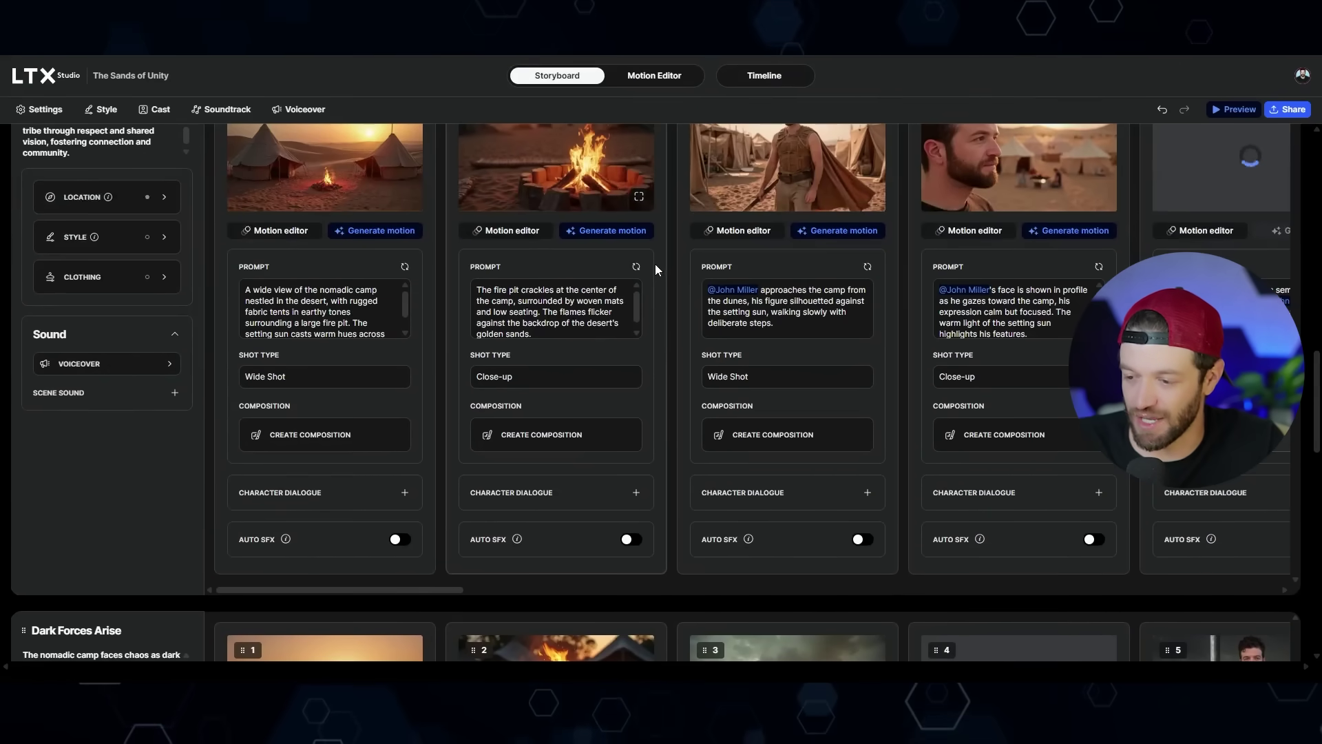
scroll(470, 306, up, 8)
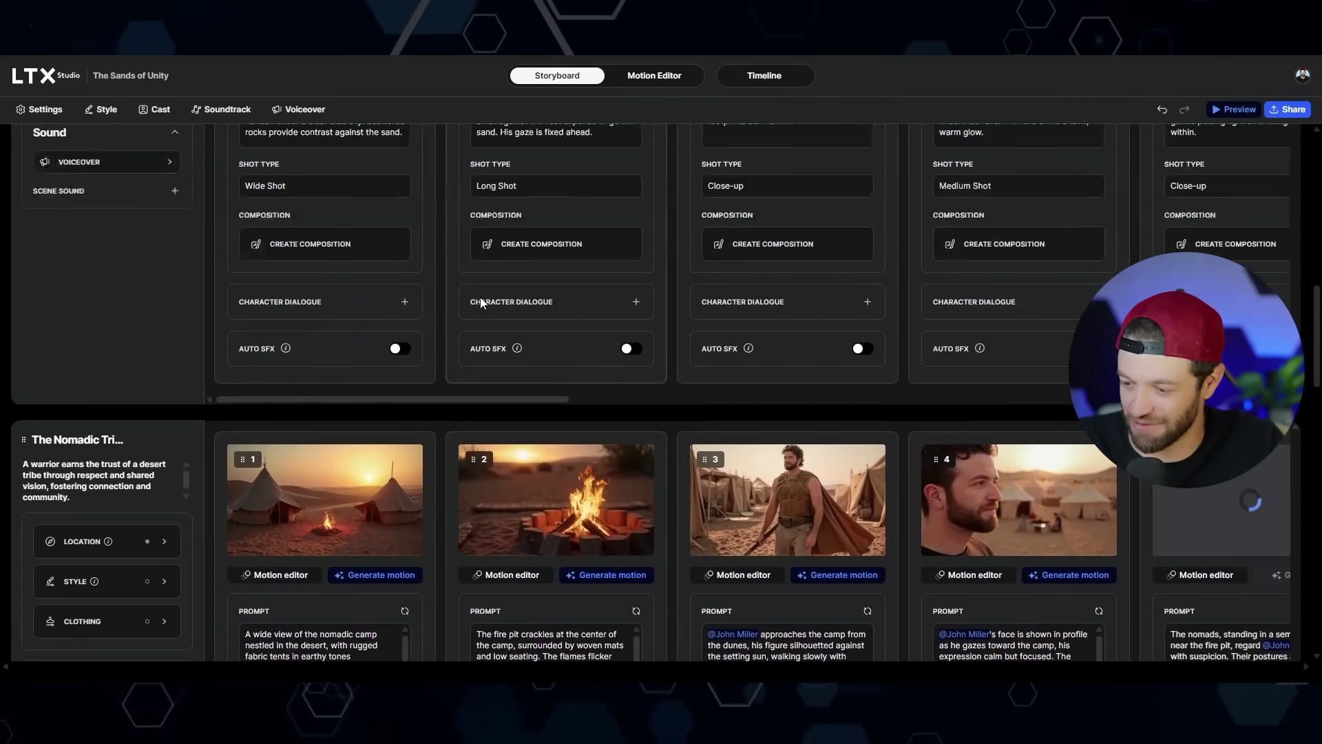
scroll(481, 301, up, 4)
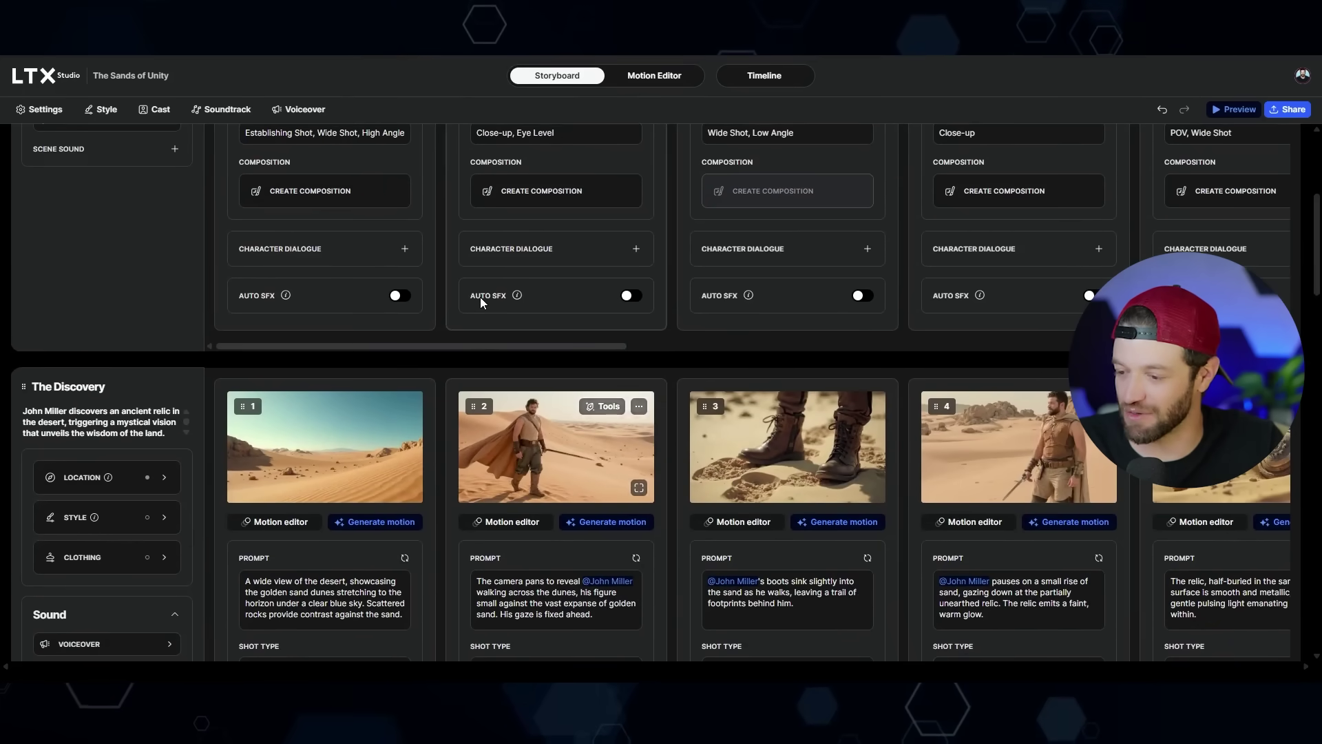
scroll(481, 297, down, 2)
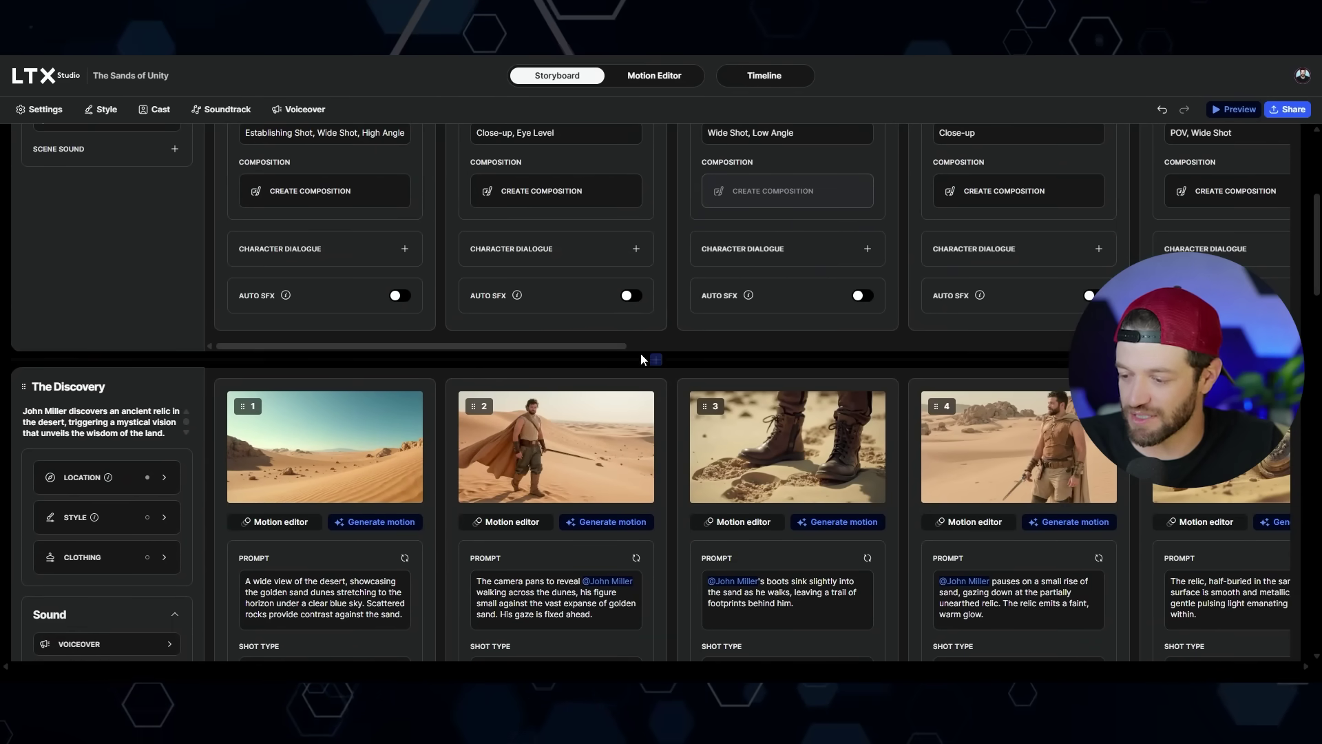
- View shots 2 and 4 of The Discovery scene enlarged, and look over the shots in the following scenes
click(639, 488)
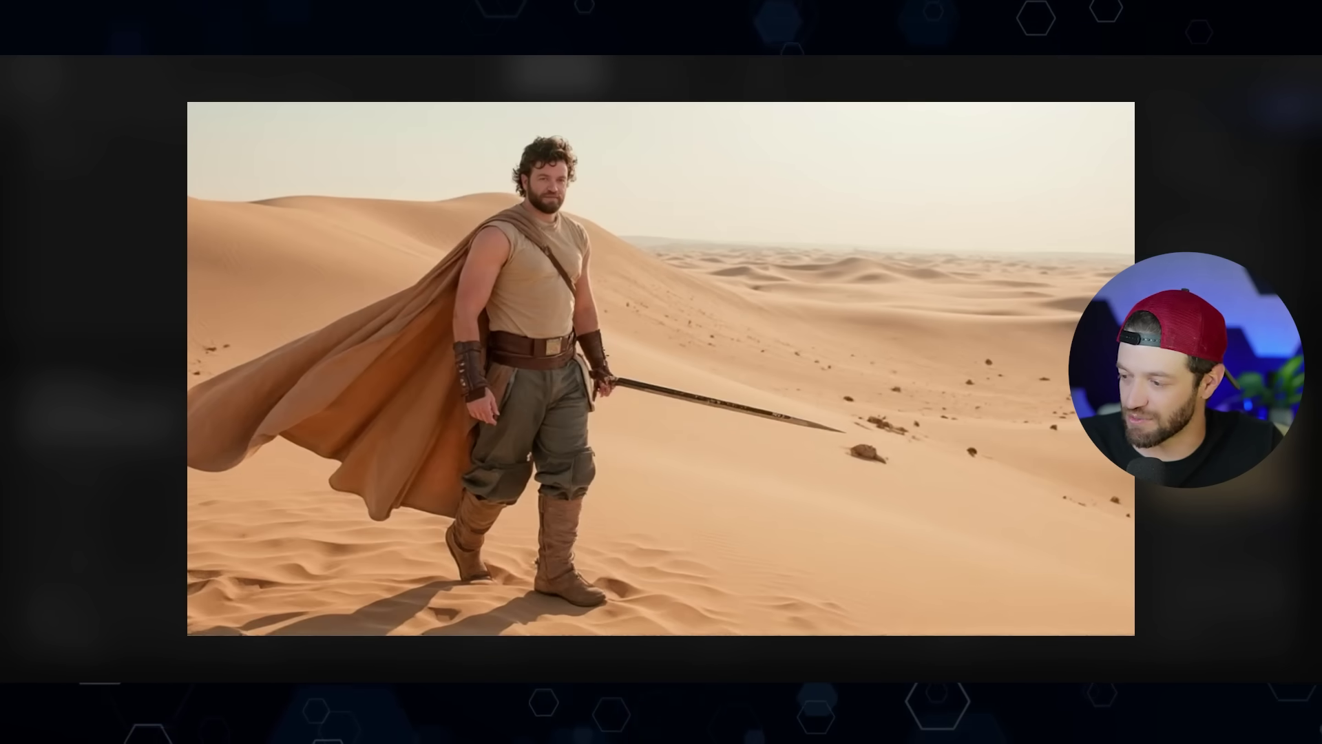
key(Escape)
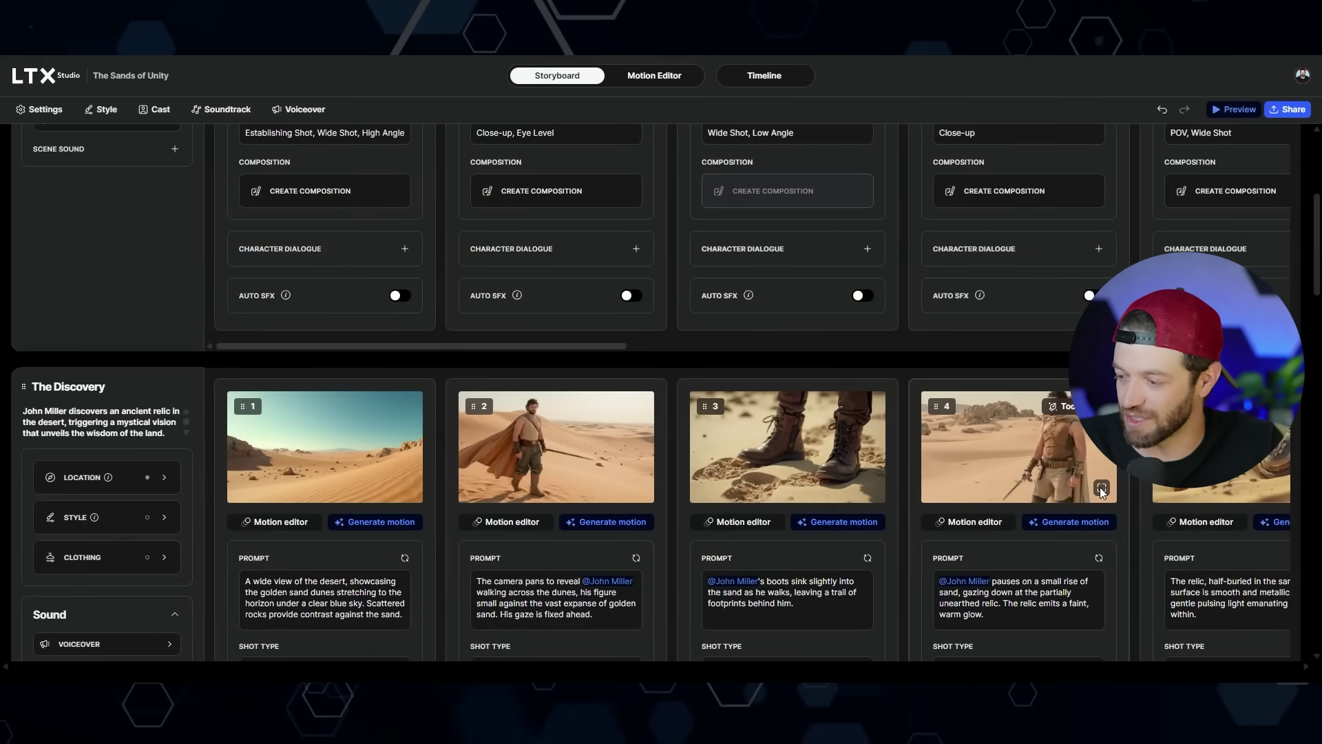
click(1101, 486)
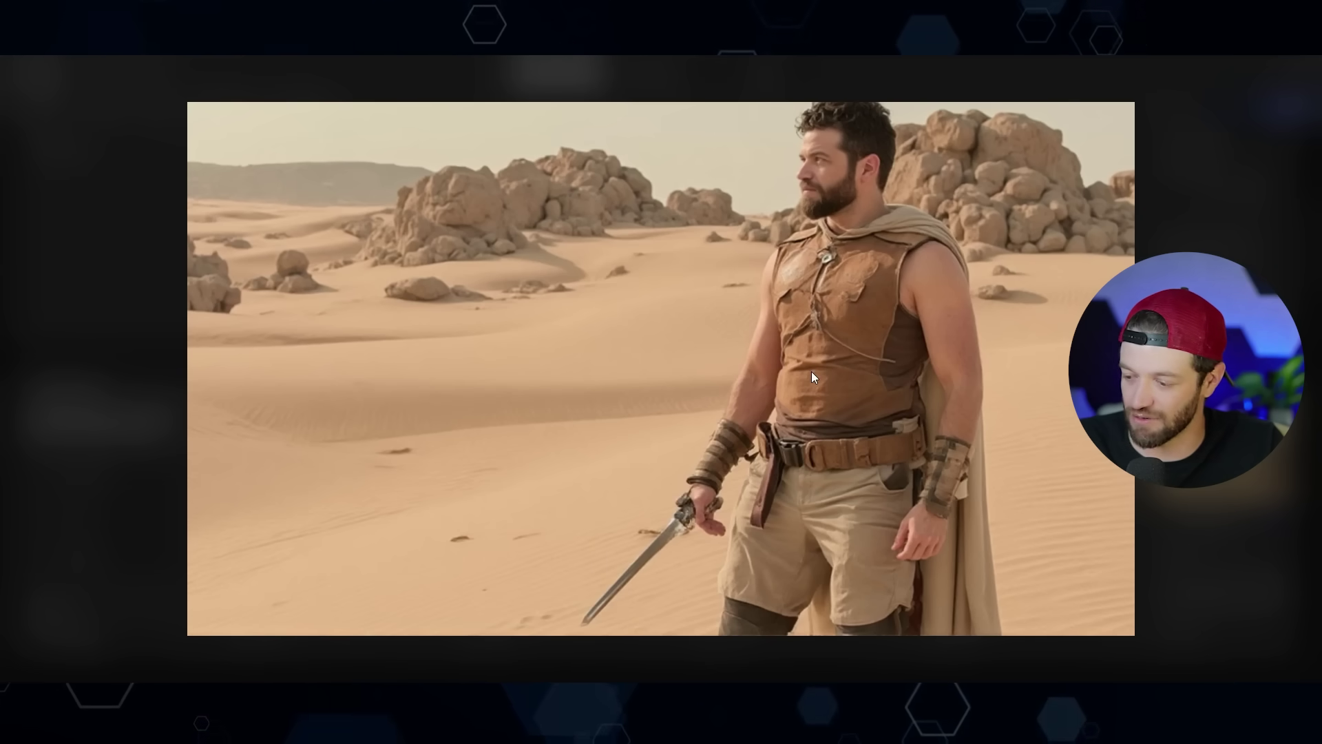
key(Escape)
scroll(927, 467, down, 10)
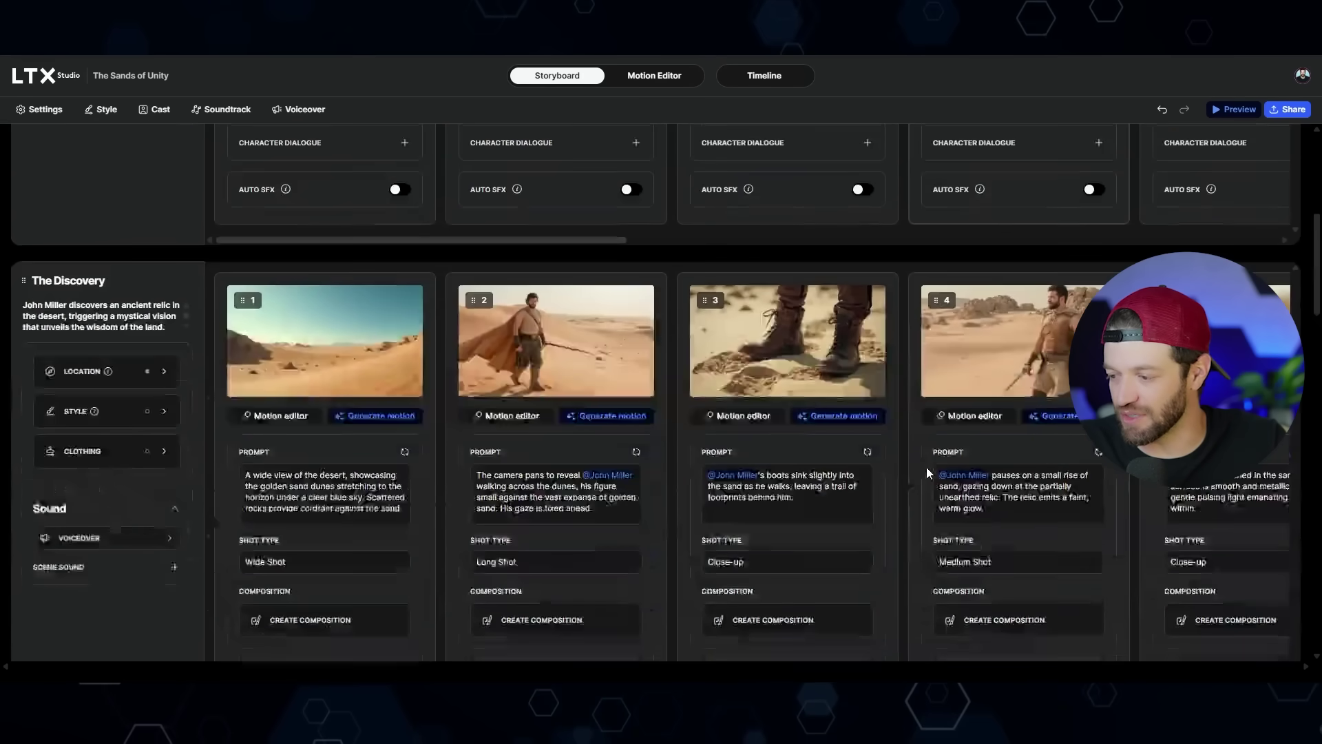
scroll(927, 469, down, 10)
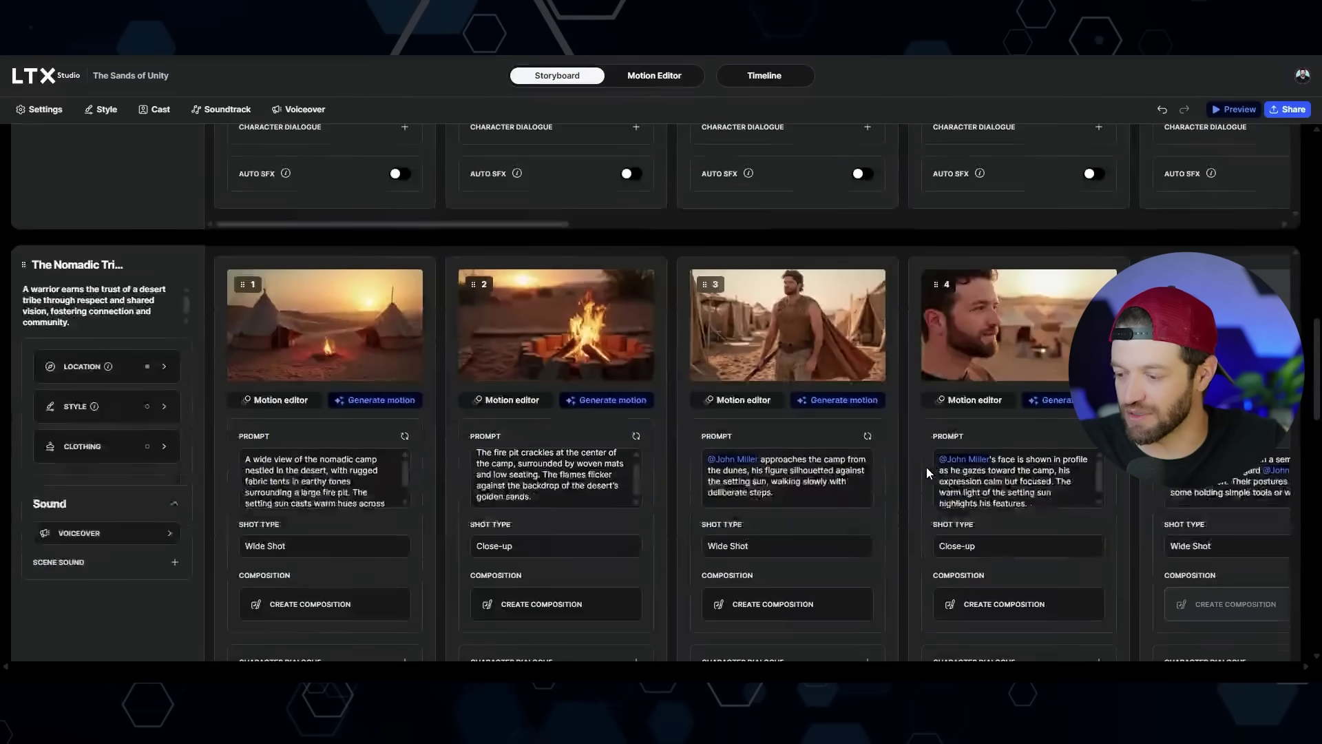
scroll(927, 467, down, 10)
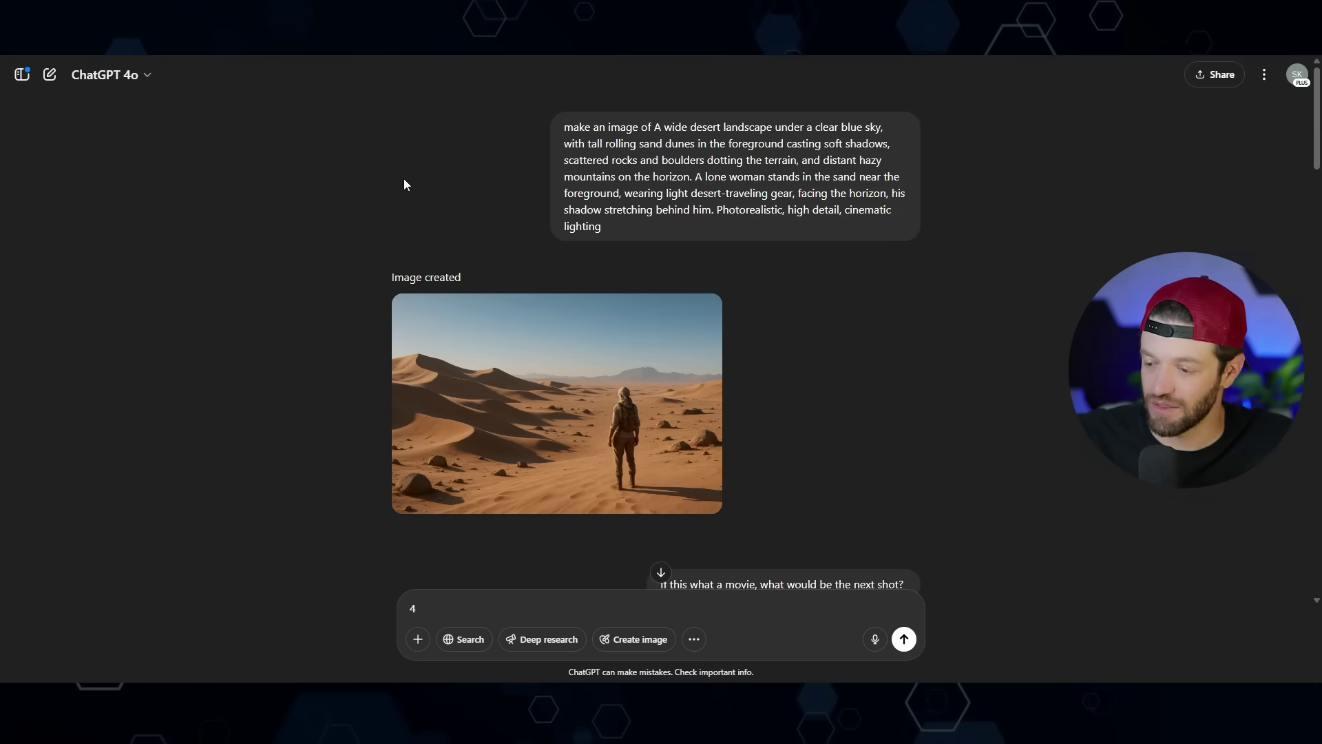
- Switch to the ChatGPT conversation and compare the desert traveller images, including the face close-up, side profile and zoomed-out versions
scroll(403, 181, down, 8)
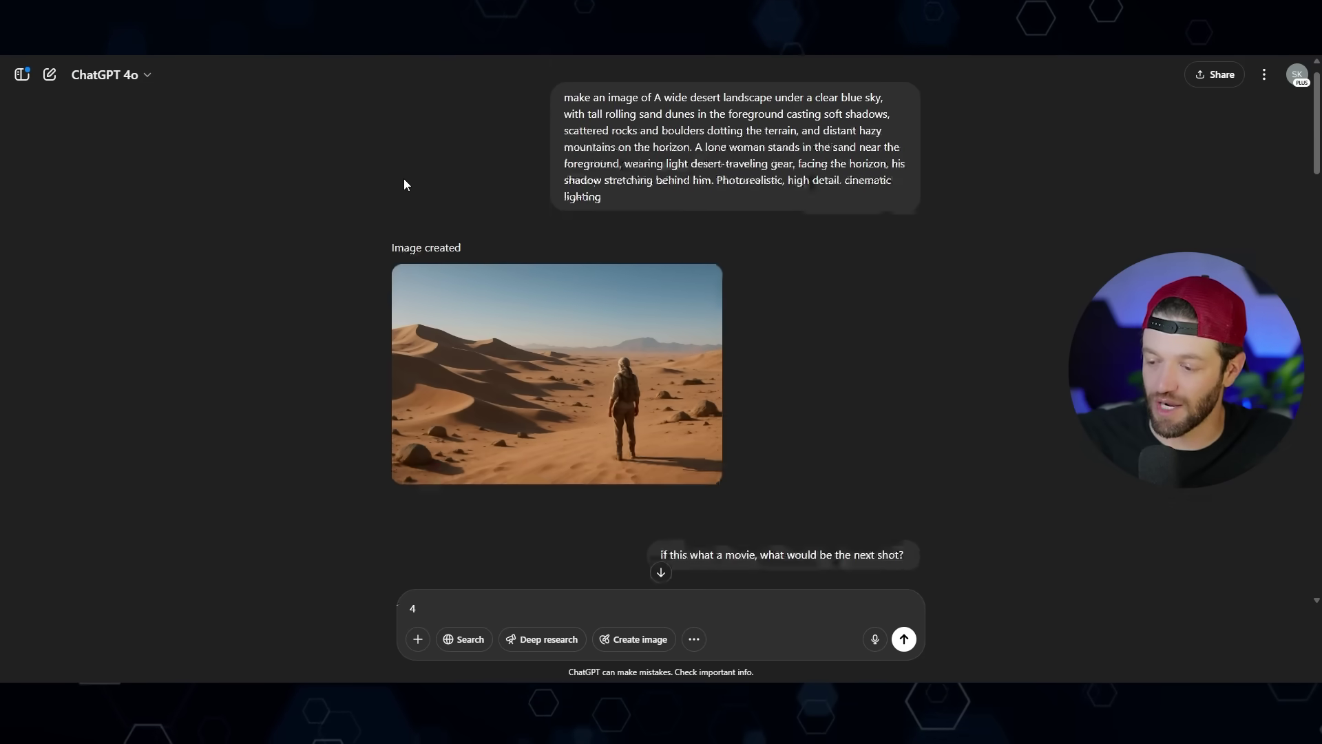
scroll(404, 183, down, 15)
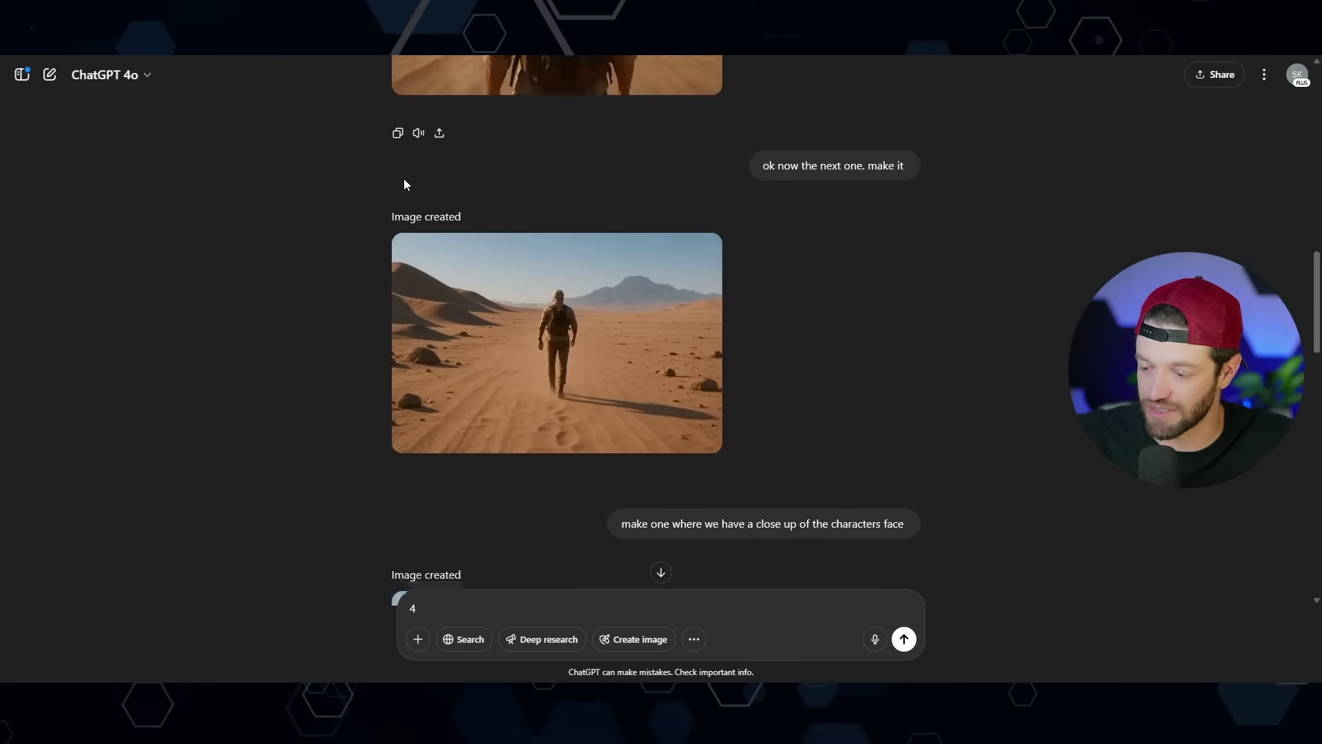
scroll(404, 183, down, 7)
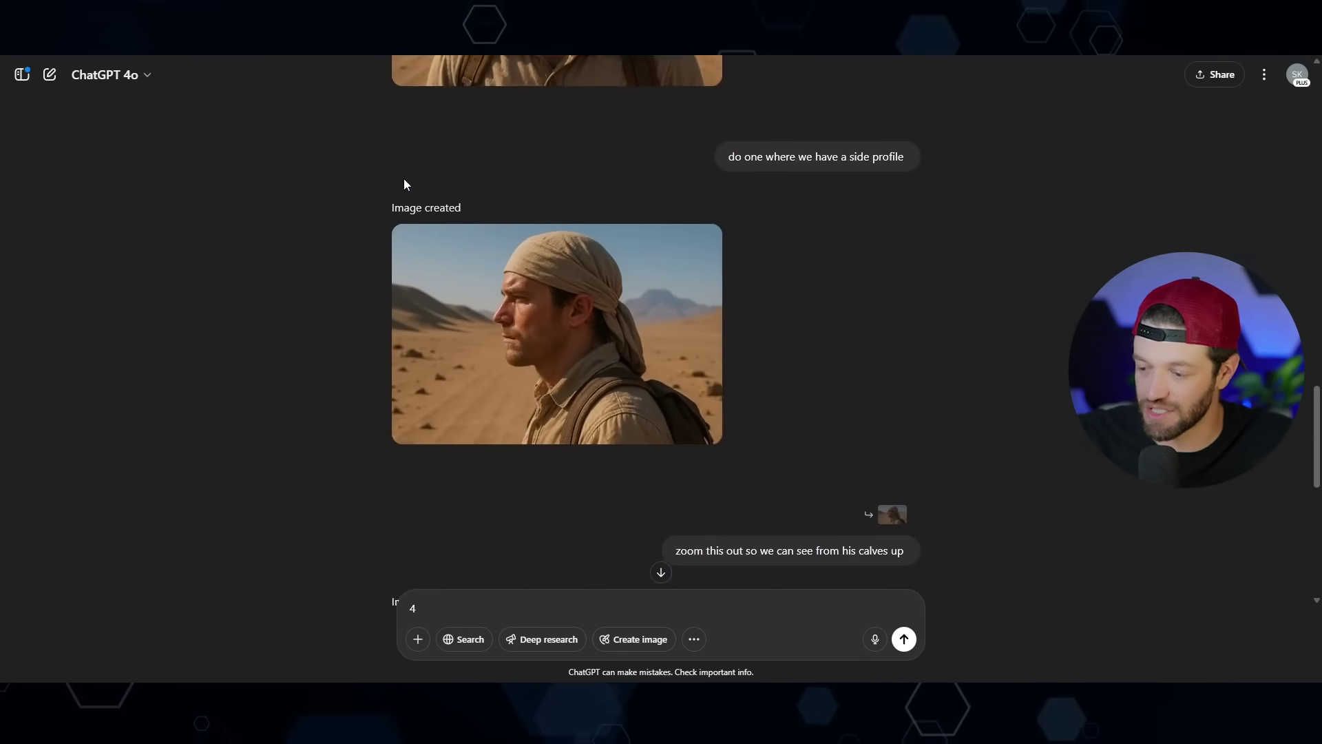
scroll(404, 182, down, 3)
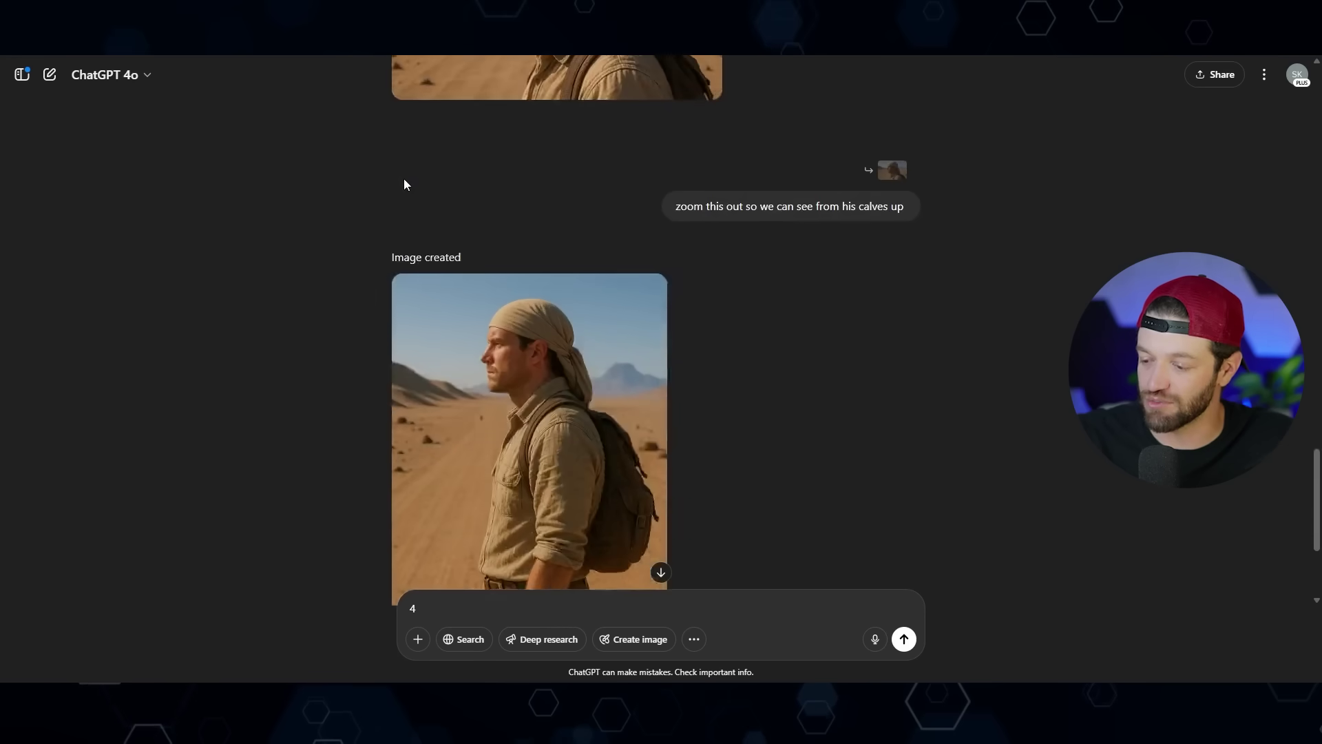
scroll(404, 182, up, 3)
scroll(402, 199, up, 6)
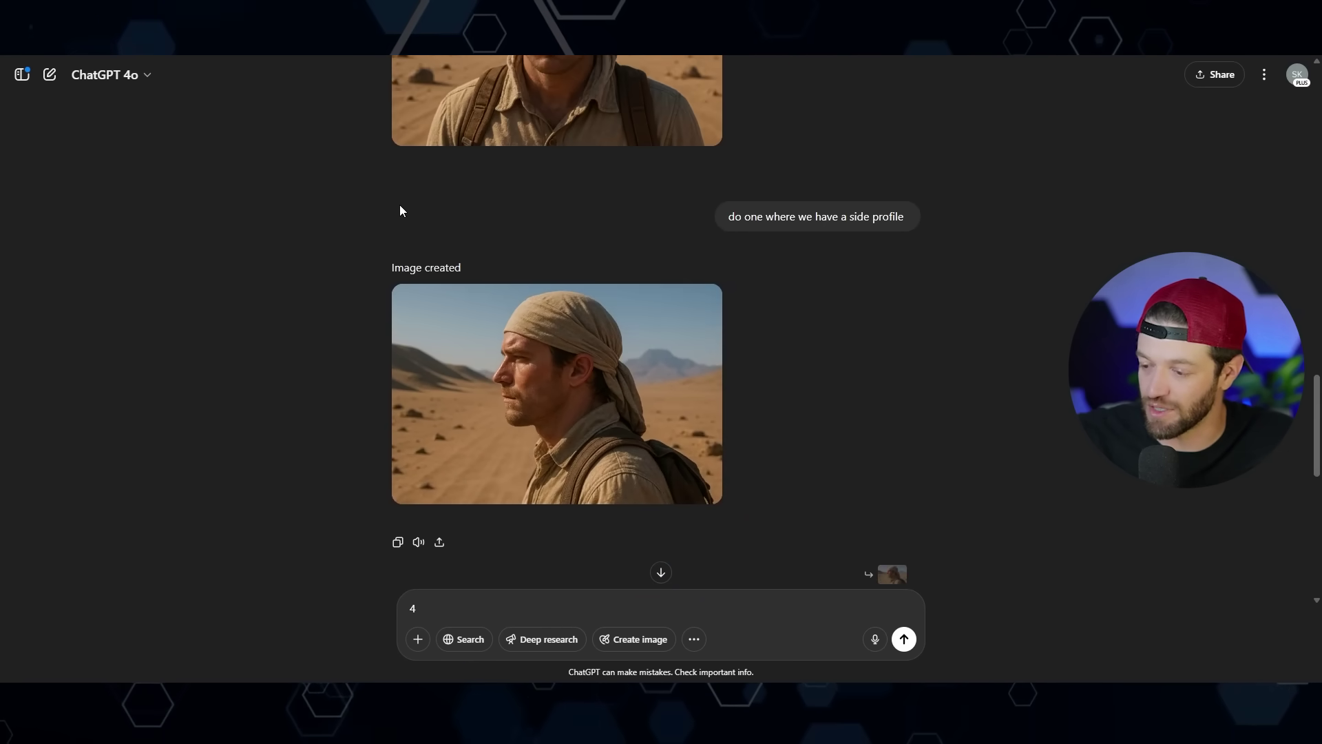
scroll(401, 214, up, 1)
scroll(400, 217, down, 4)
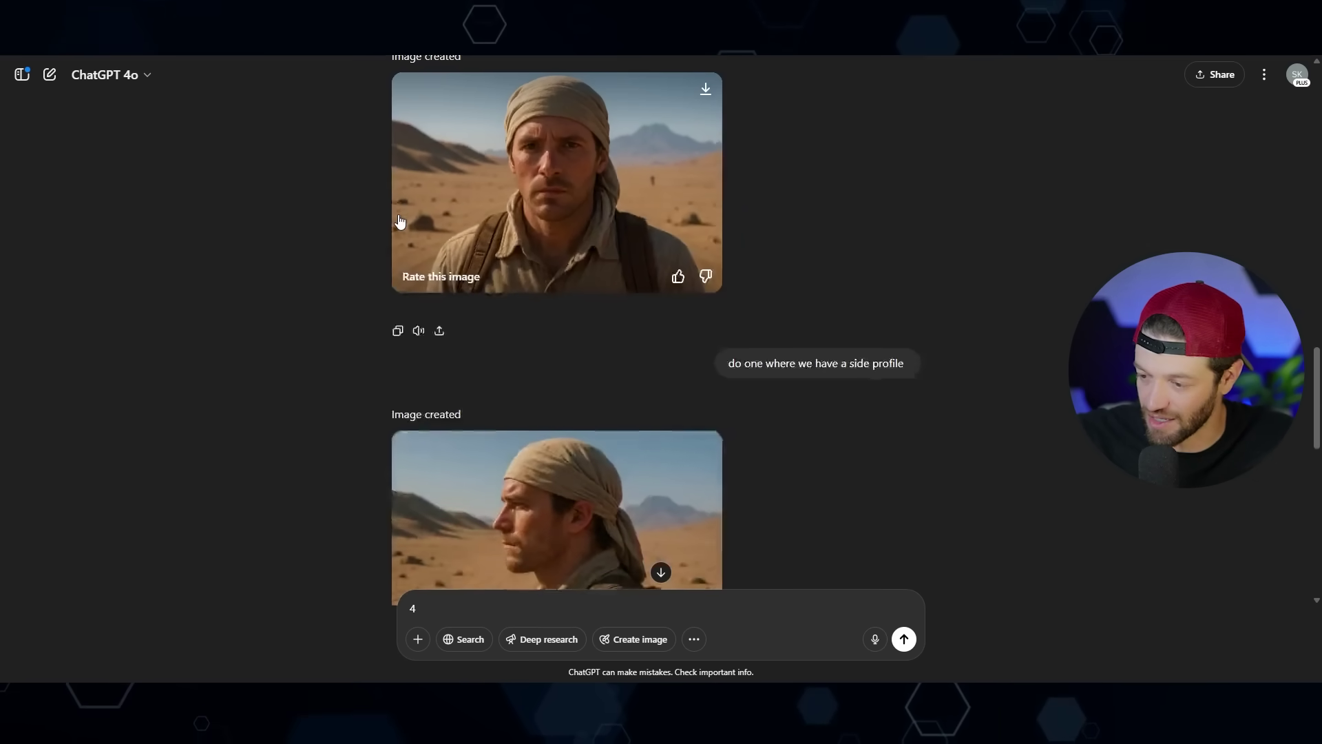
scroll(399, 219, down, 8)
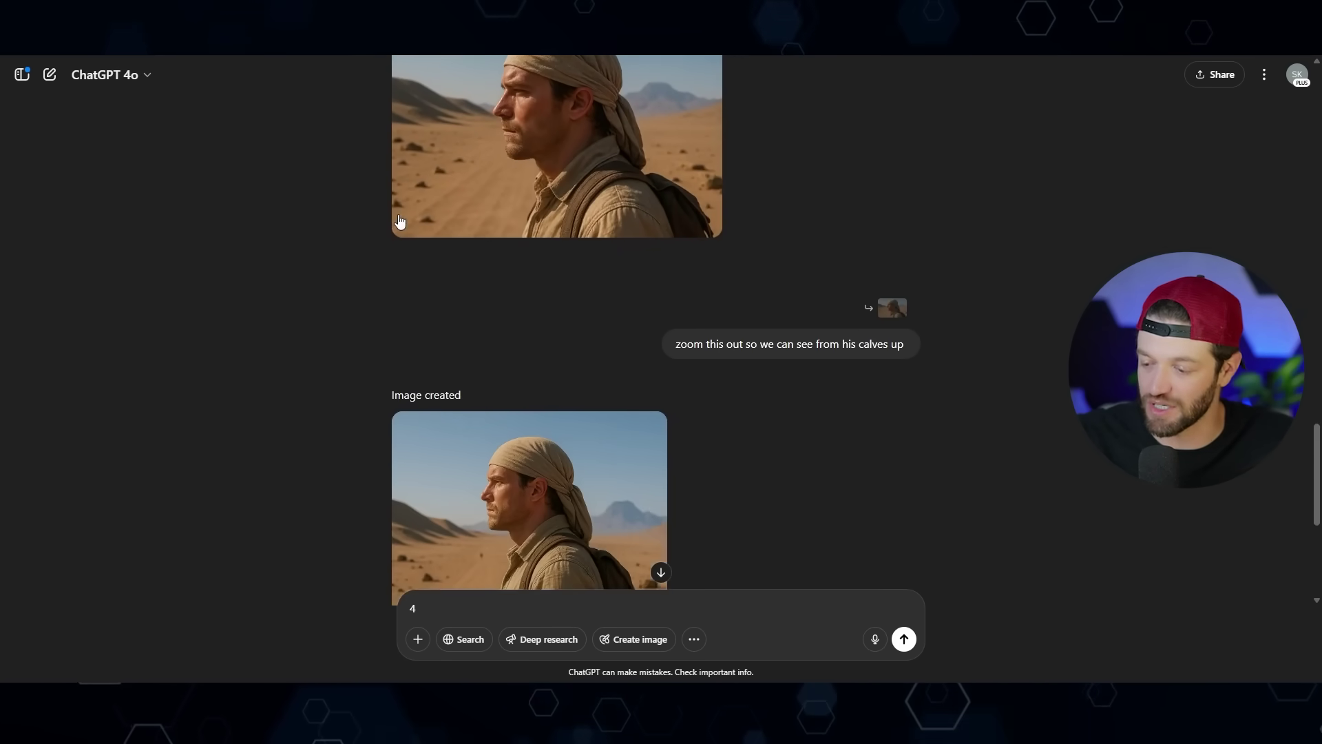
- Download the zoomed-out side-profile image of the desert traveller with the backpack
scroll(399, 220, up, 2)
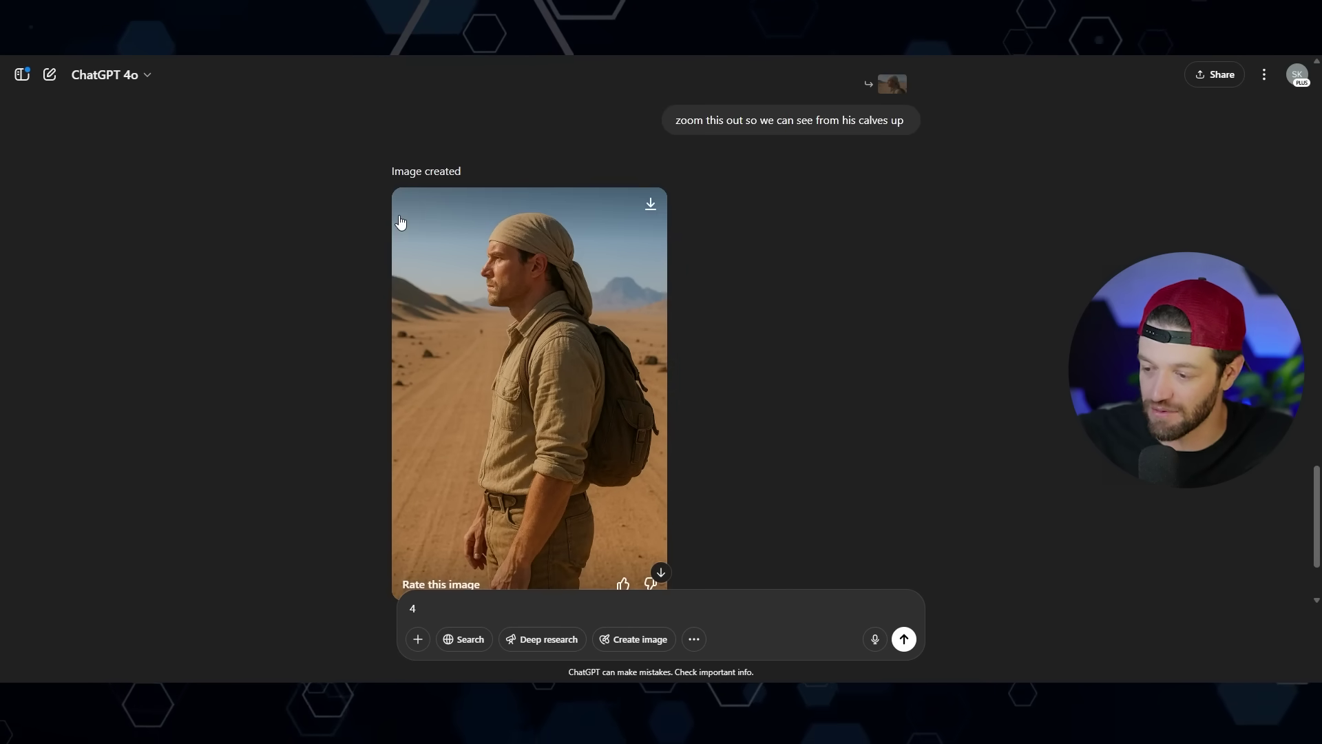
click(647, 208)
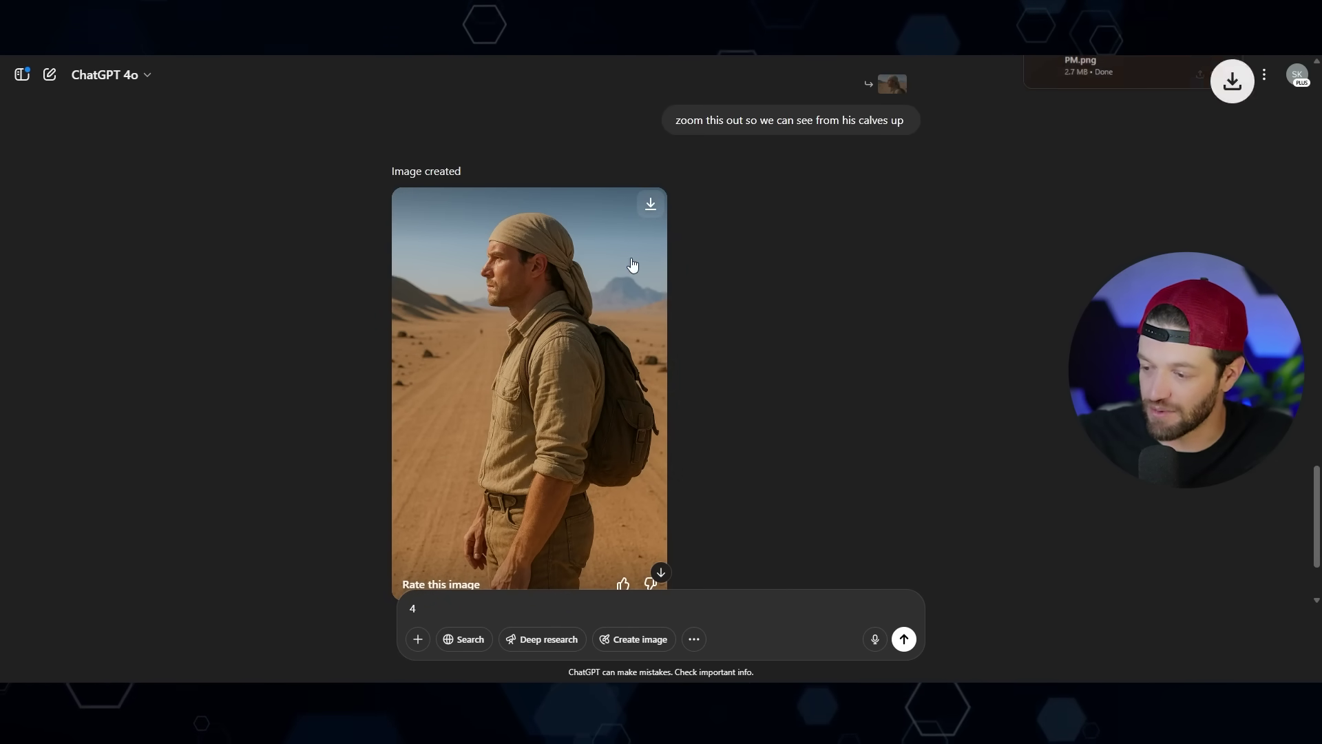
scroll(576, 342, down, 1)
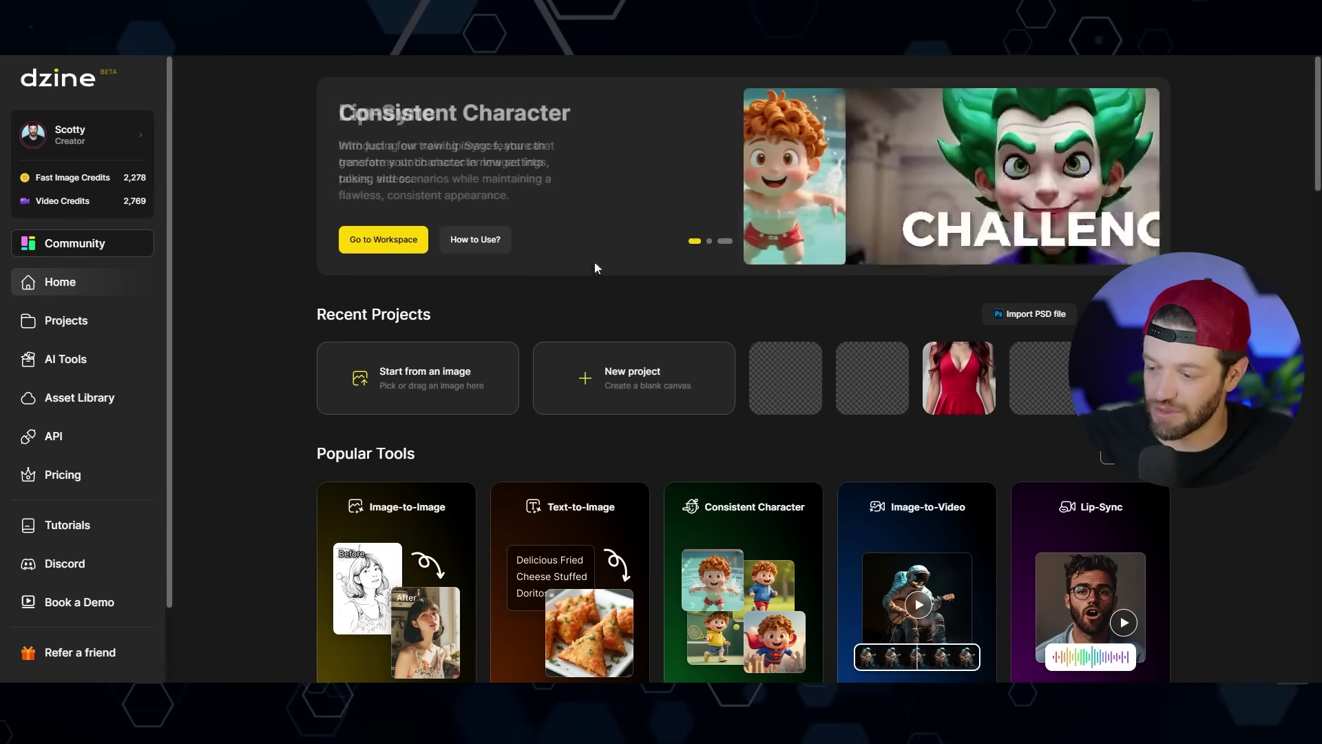
- Switch to Dzine, create a new project with a 3:4 aspect ratio and place the downloaded traveller image on its canvas
click(631, 386)
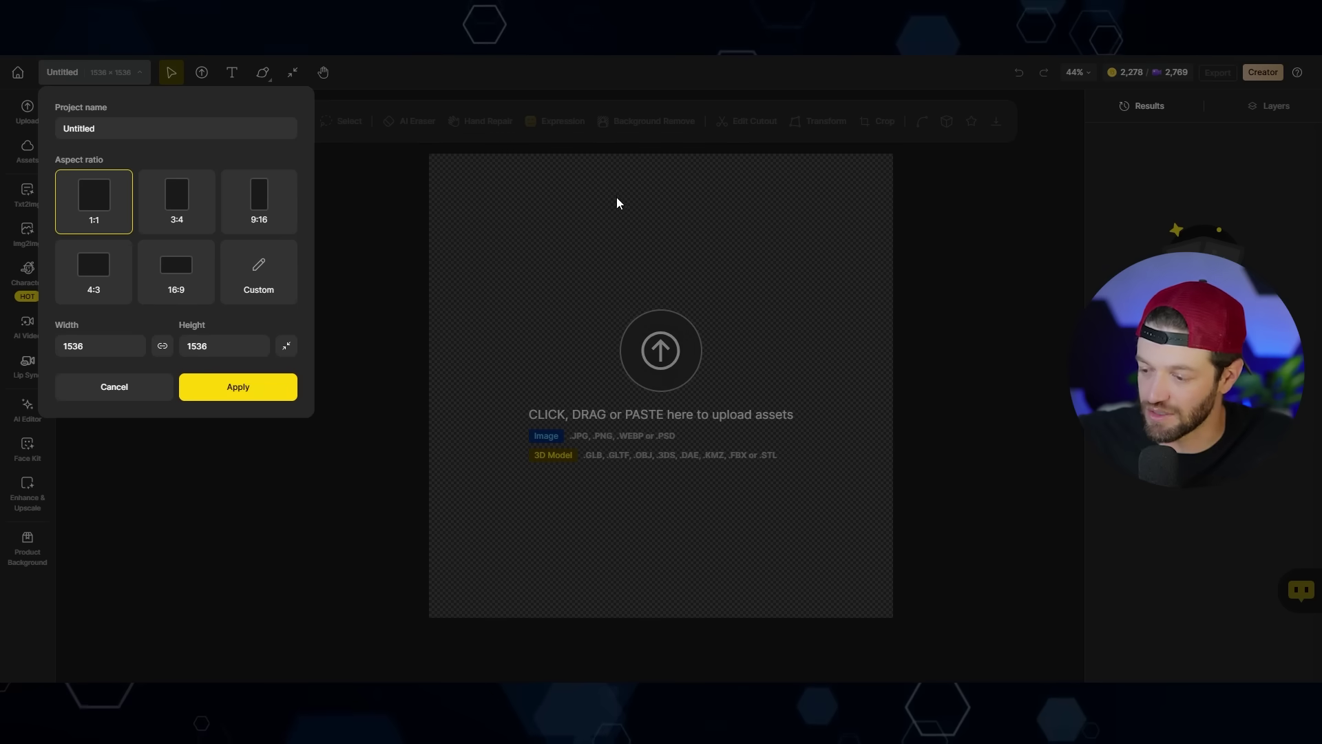
click(176, 199)
click(238, 386)
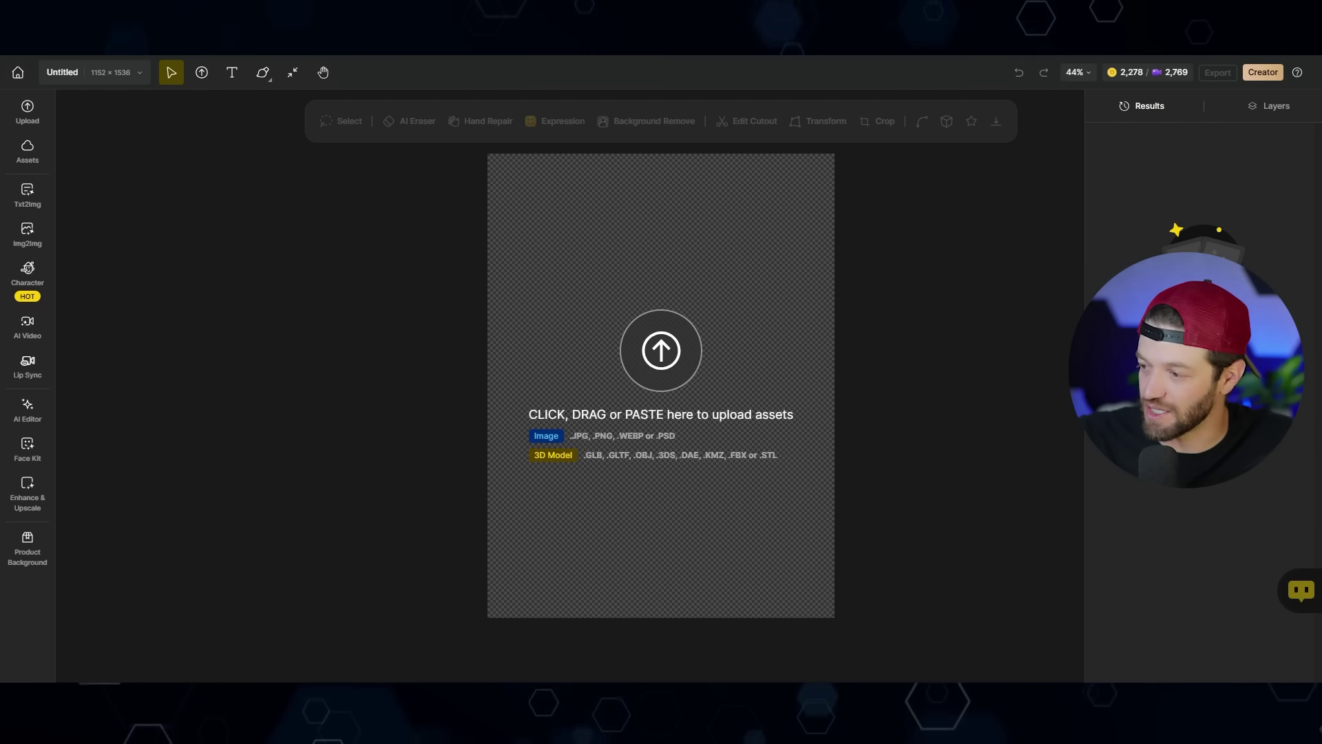
drag(1118, 89, 729, 256)
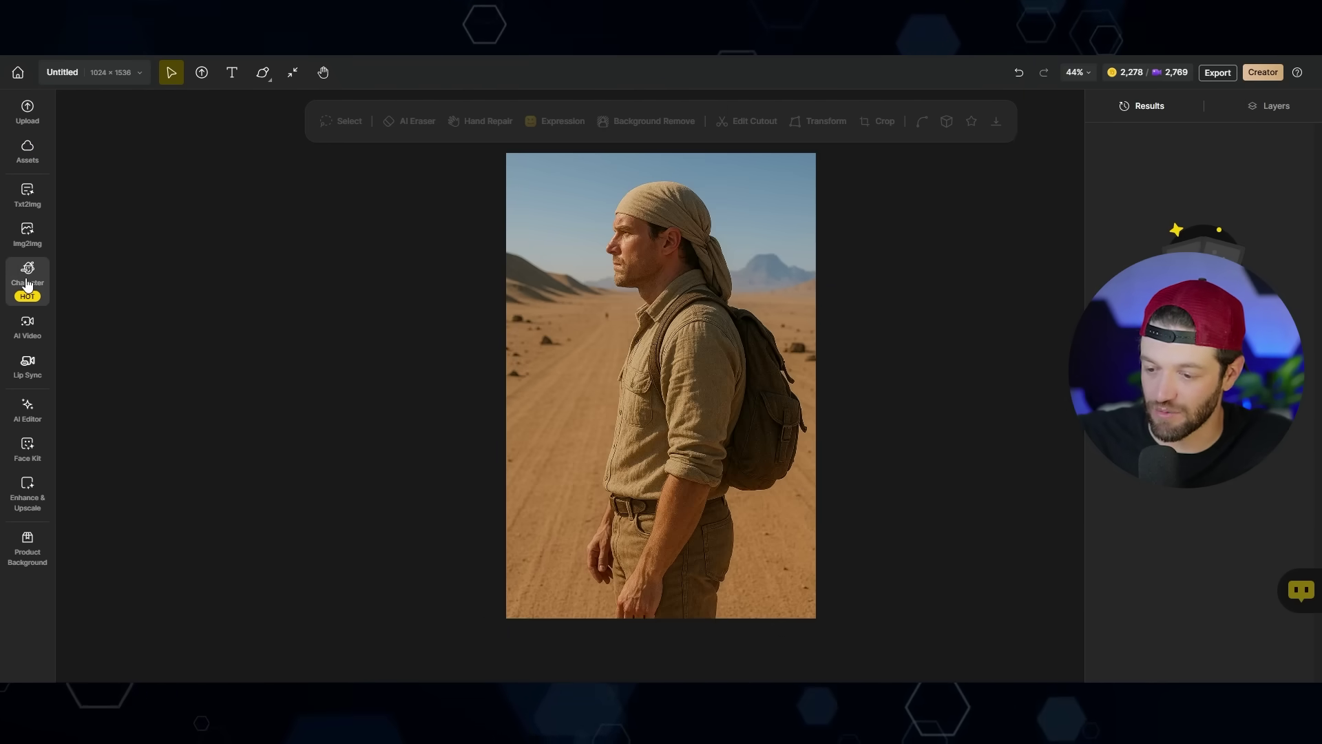
- Start inserting a character into the desert image and choose Keira as the character
click(27, 279)
click(138, 298)
click(210, 254)
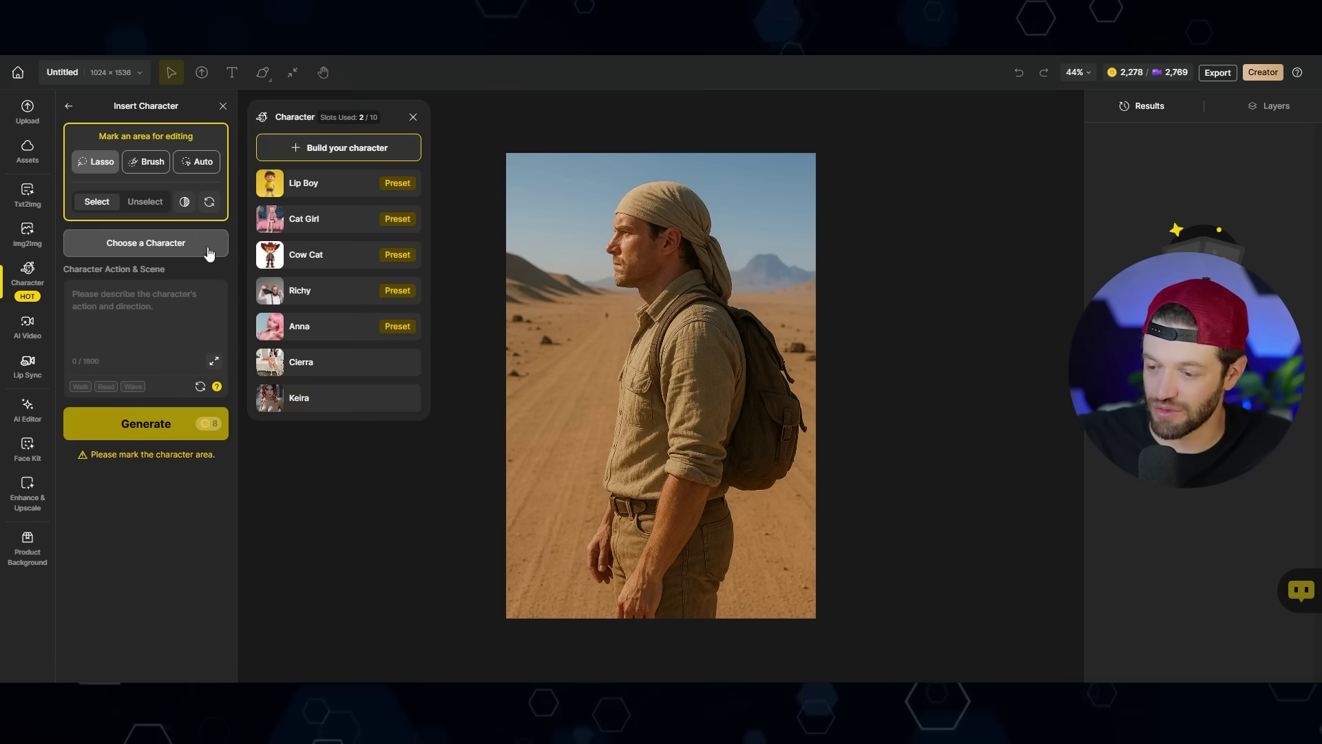
click(310, 402)
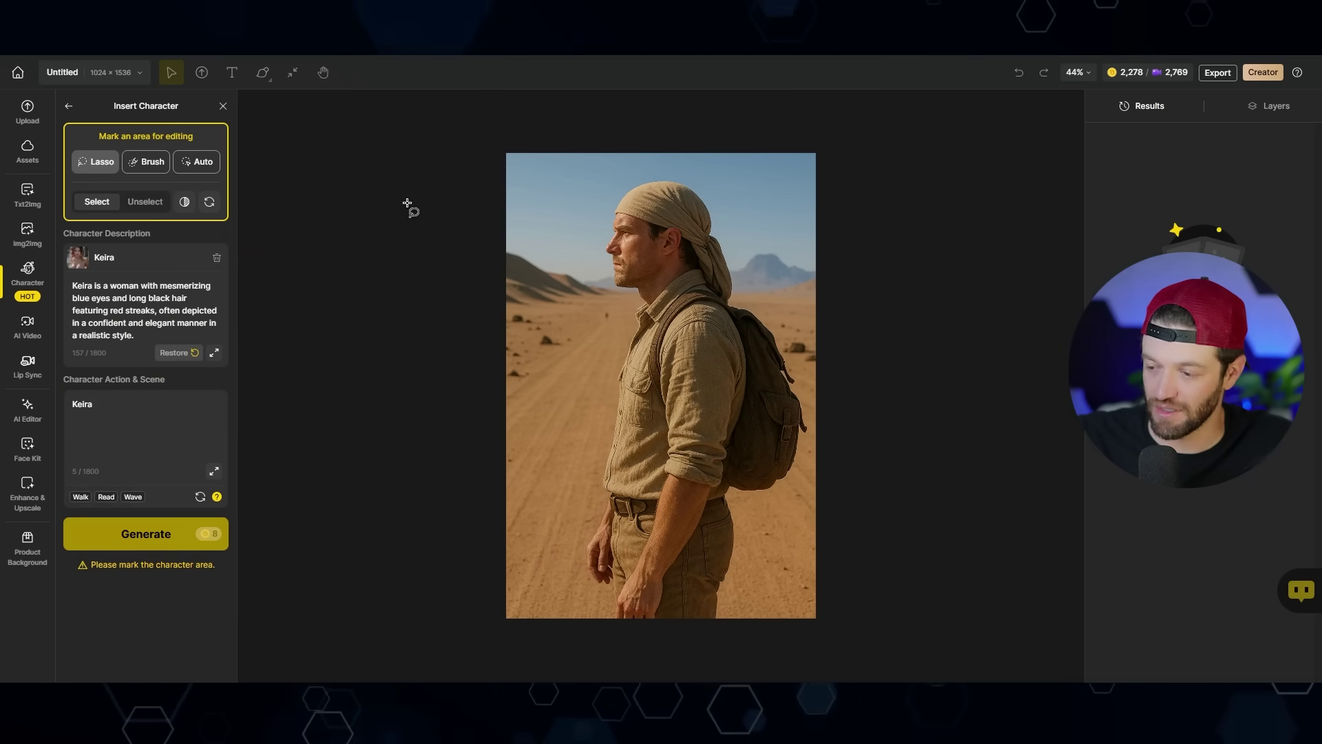
- Lasso the whole traveller, including his backpack, as the area to replace and generate the Keira insertion
drag(675, 167, 590, 256)
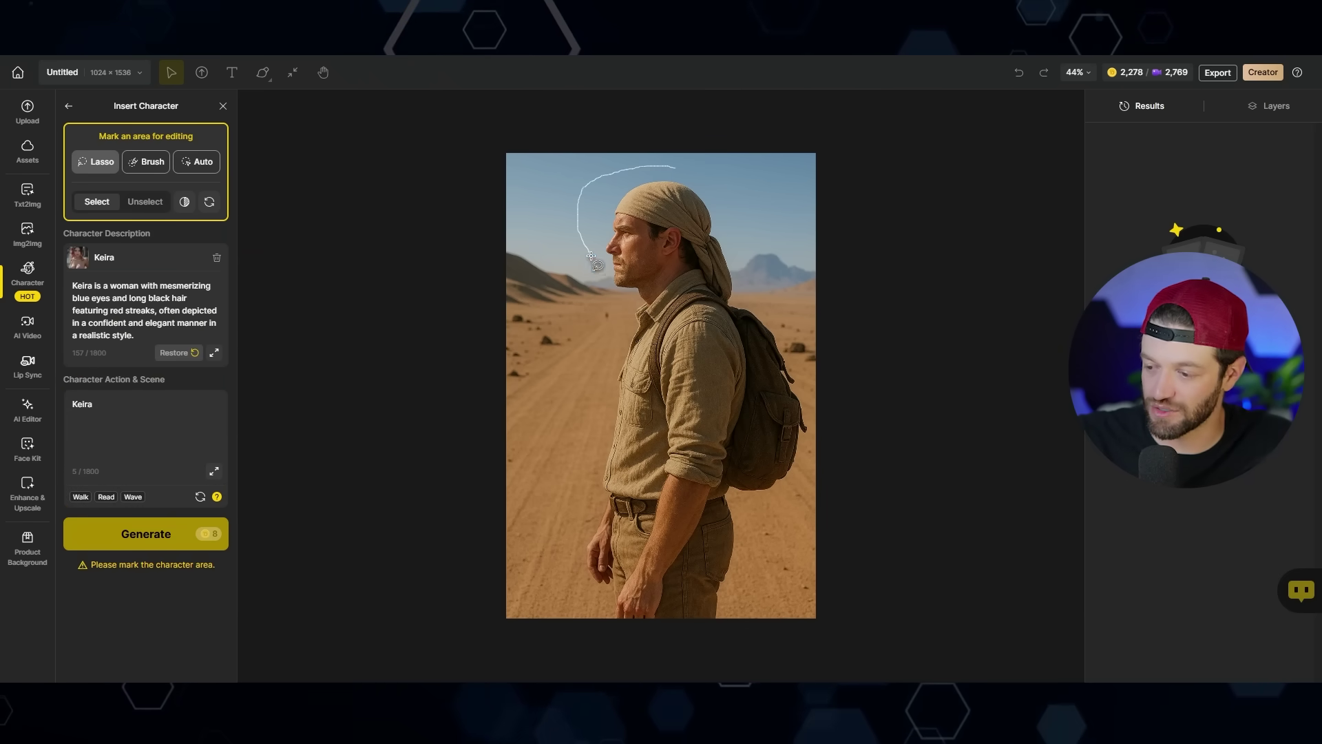
mouse_move(580, 501)
mouse_down()
mouse_move(573, 573)
mouse_move(594, 612)
mouse_up()
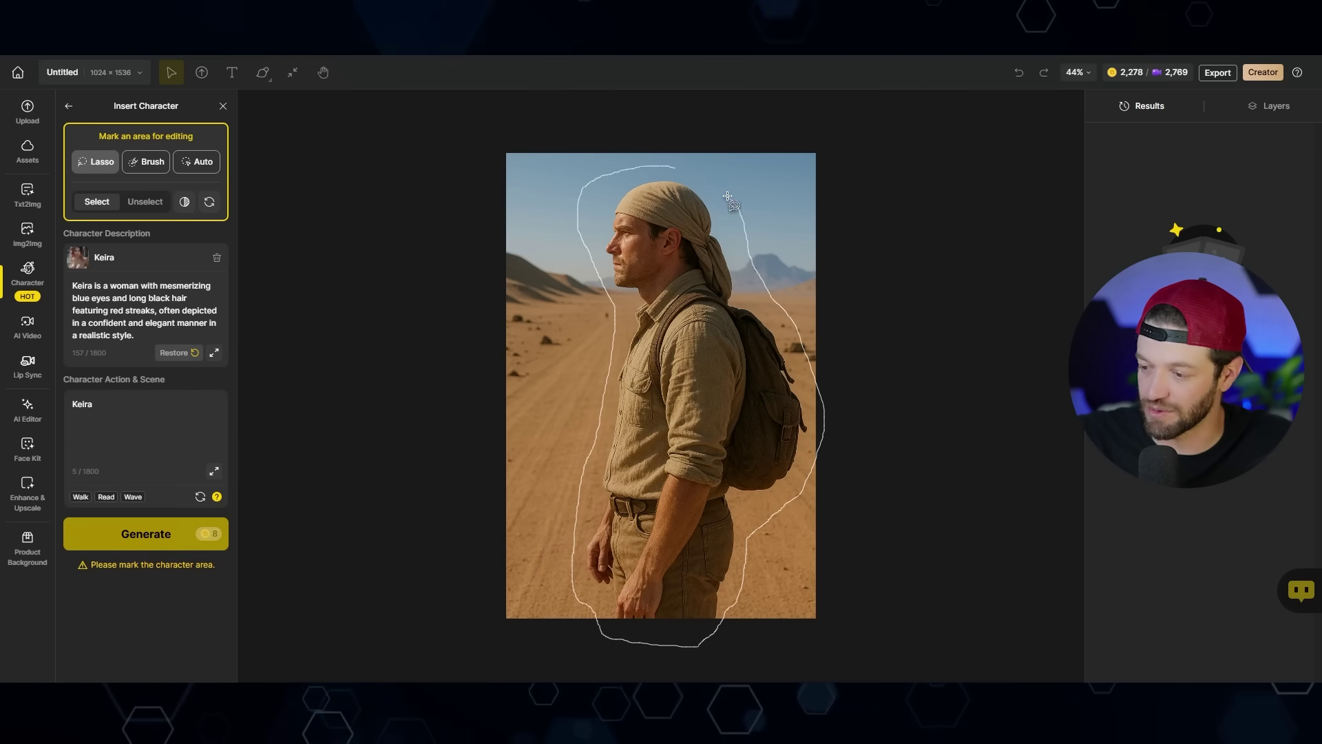
drag(728, 197, 675, 167)
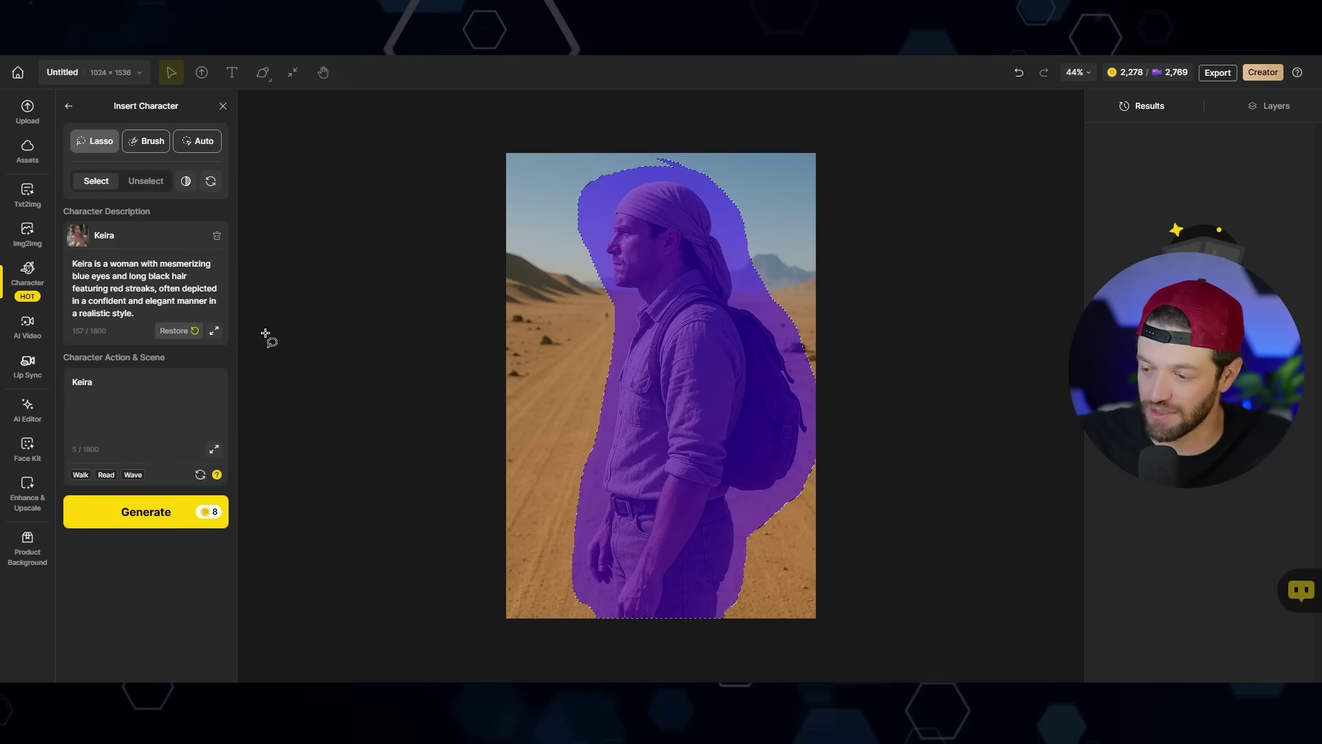
click(166, 526)
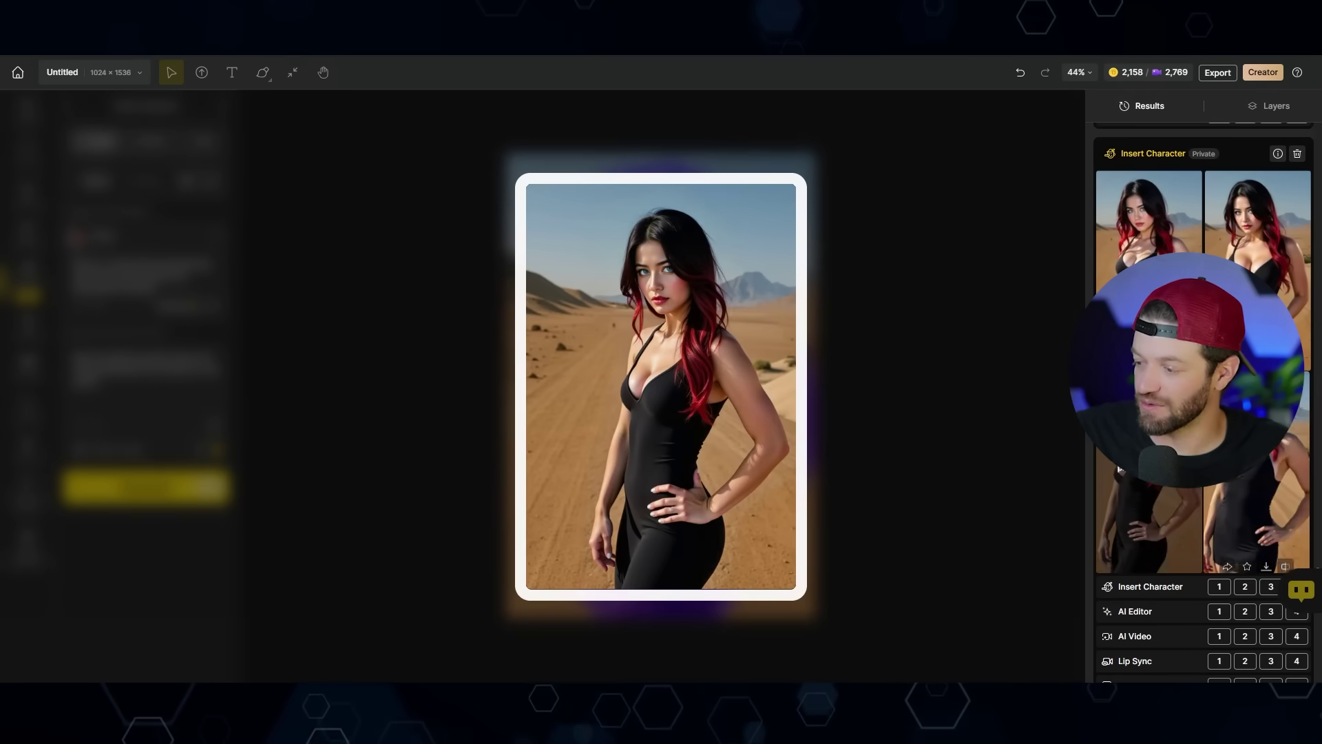
- View the generated Keira images enlarged and compare them with the desert warrior outfit reference picture
mouse_move(1118, 470)
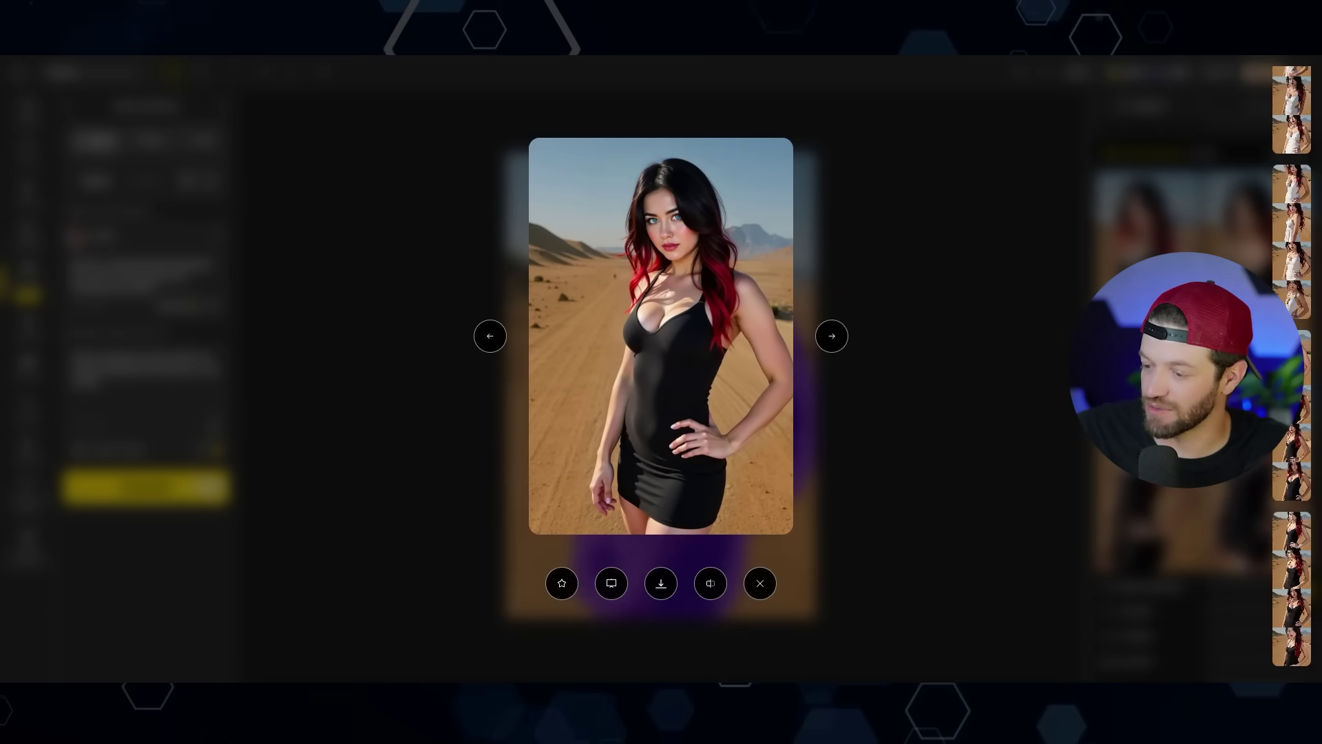
key(Escape)
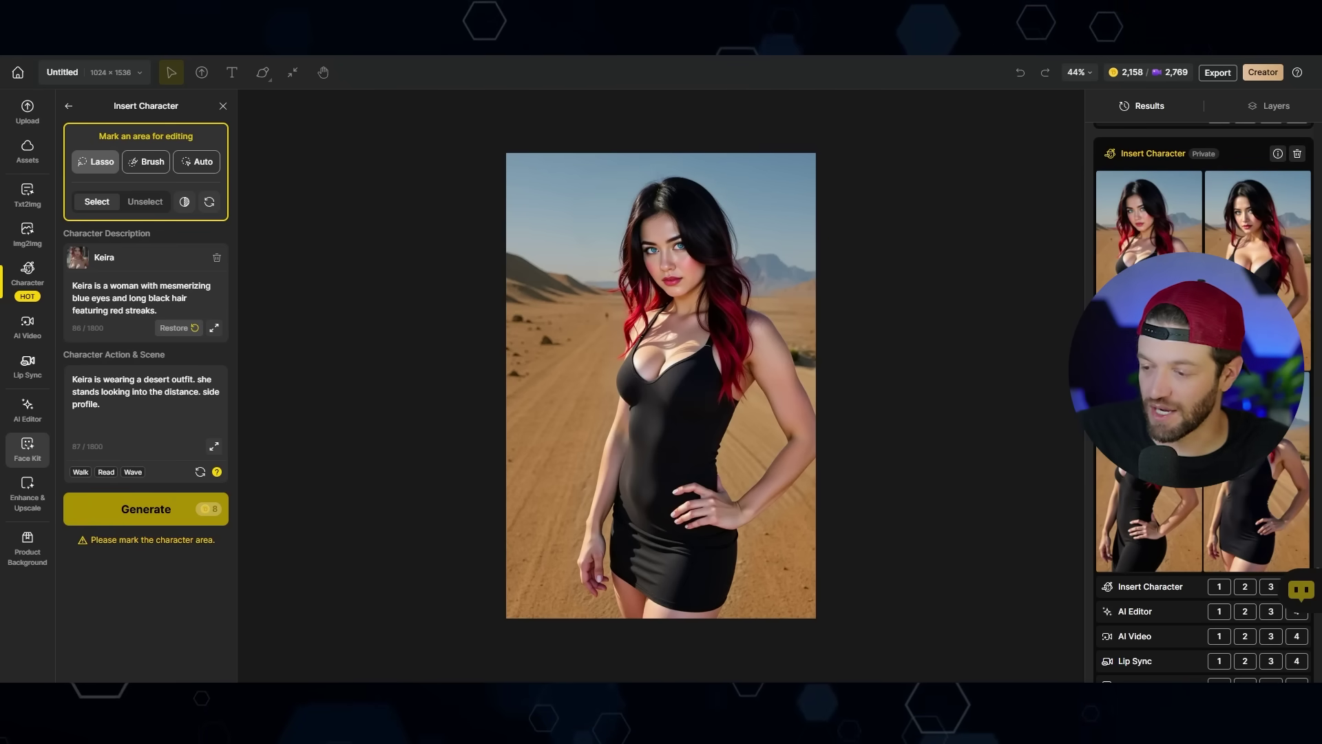
drag(517, 117, 458, 117)
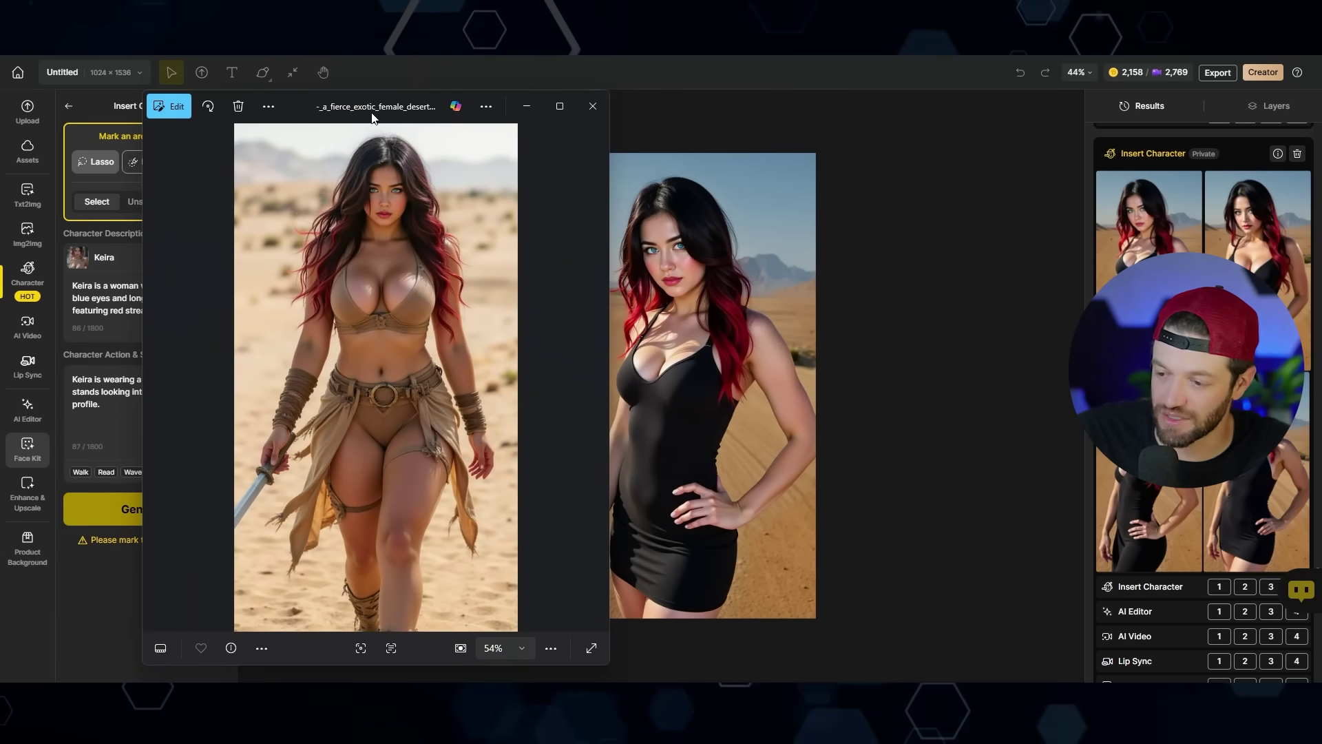
drag(397, 102, 295, 111)
click(809, 153)
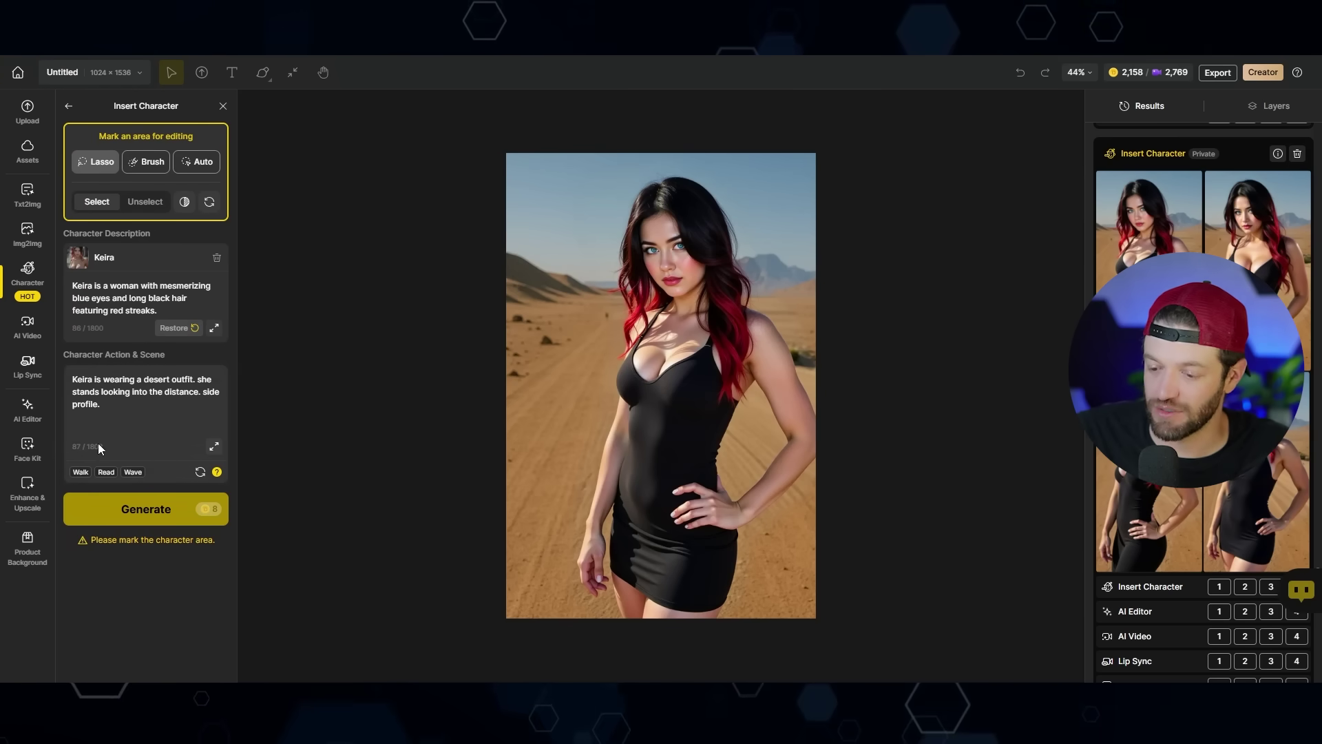
- Set up Insert Object with the desert warrior picture as reference and describe it as "a desert outfit"
click(31, 417)
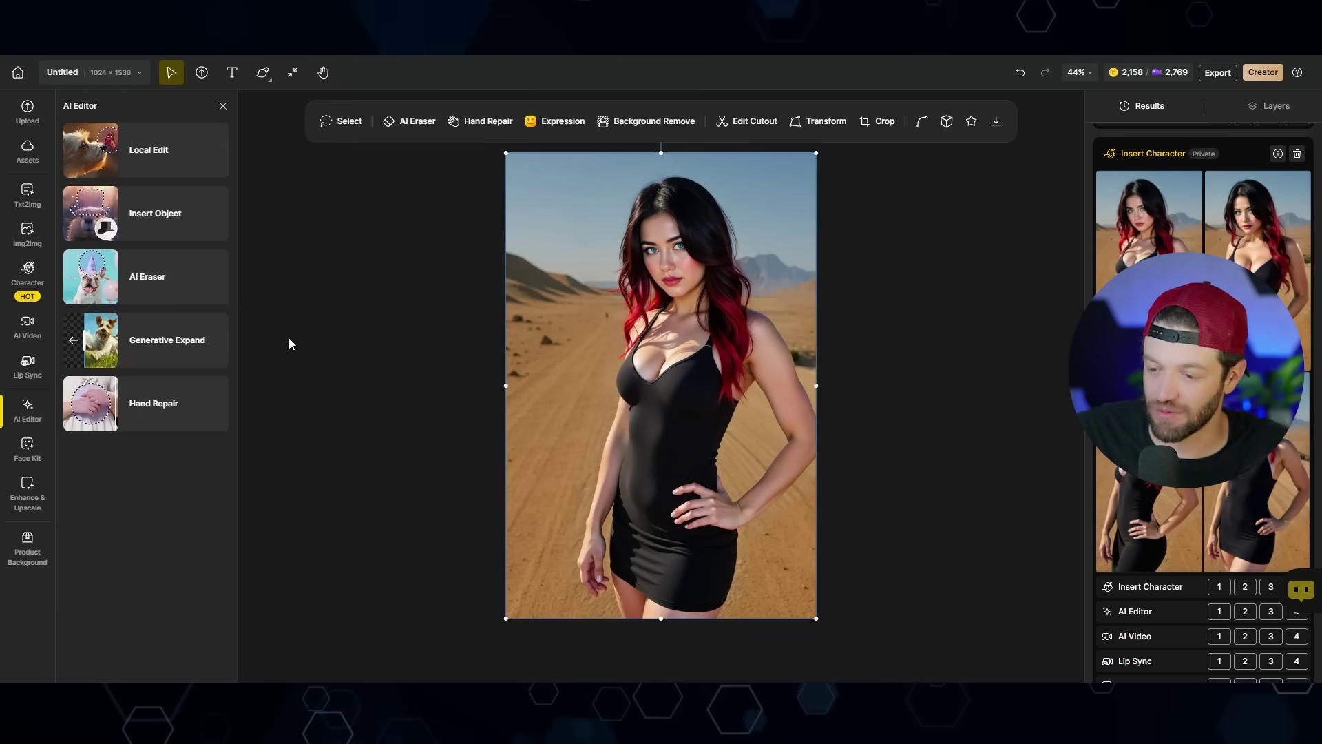
click(172, 220)
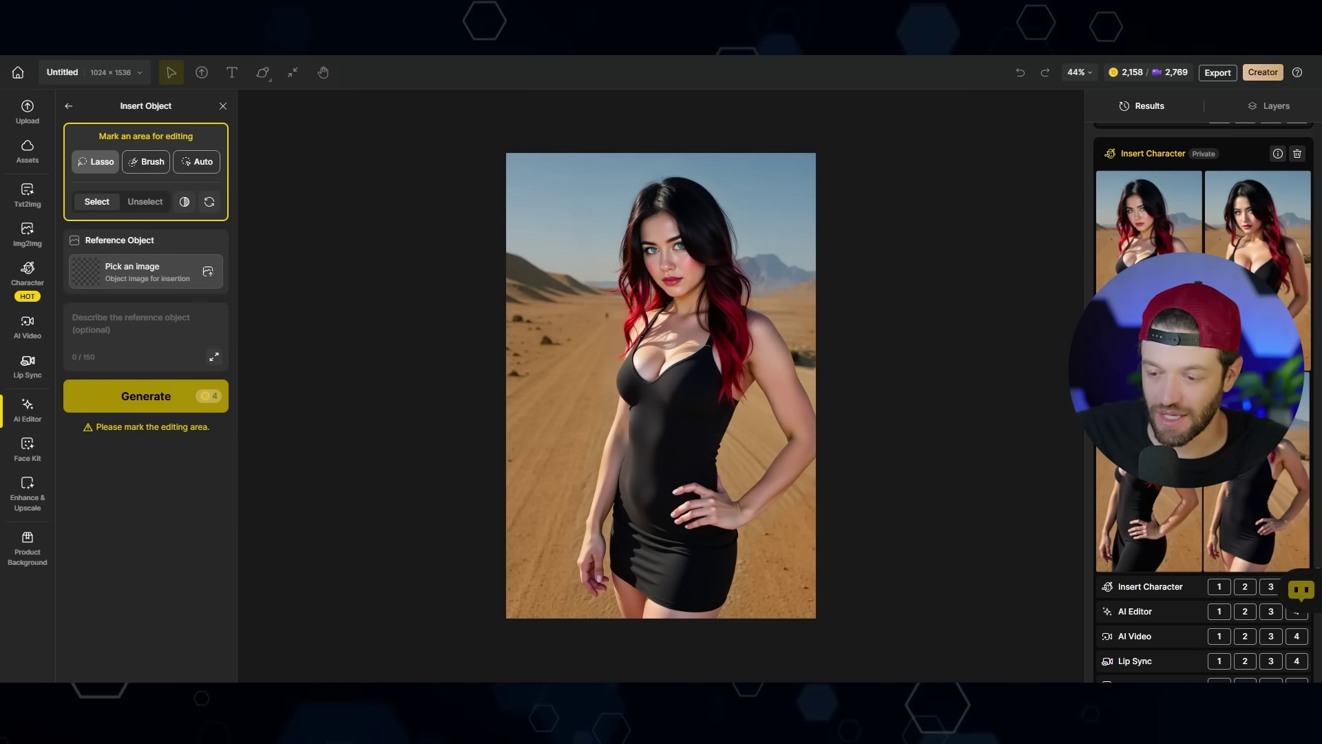
click(152, 314)
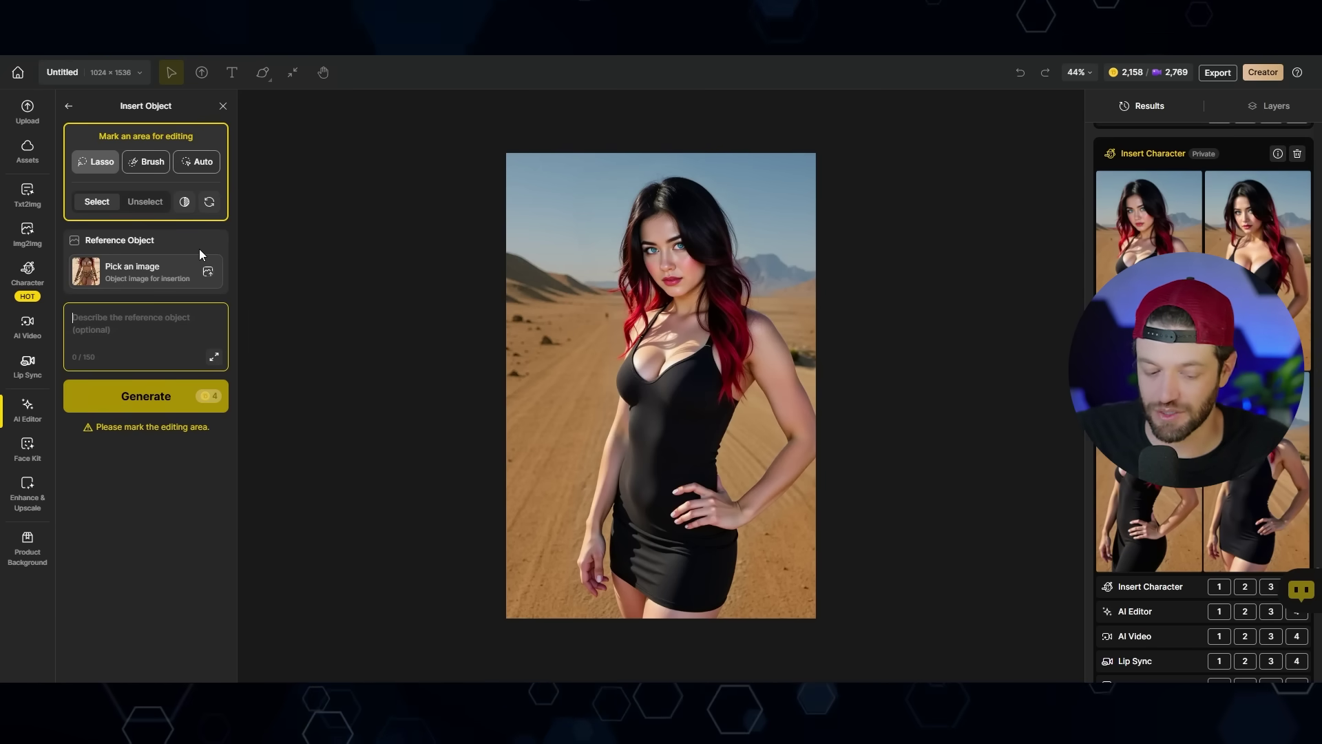
text(a desert outfit)
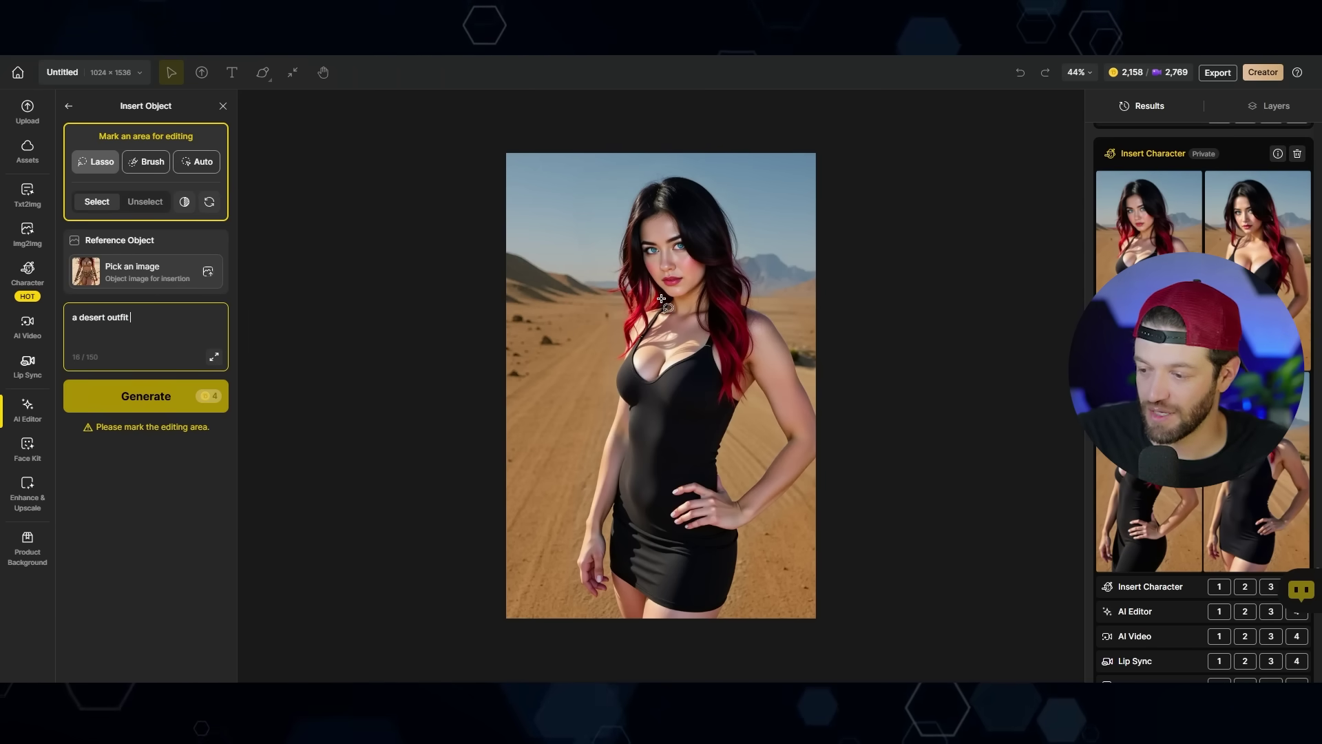
- Lasso the woman's body and dress from the neck down and generate the outfit replacement
mouse_move(660, 297)
mouse_down()
mouse_move(618, 300)
mouse_move(596, 342)
mouse_up()
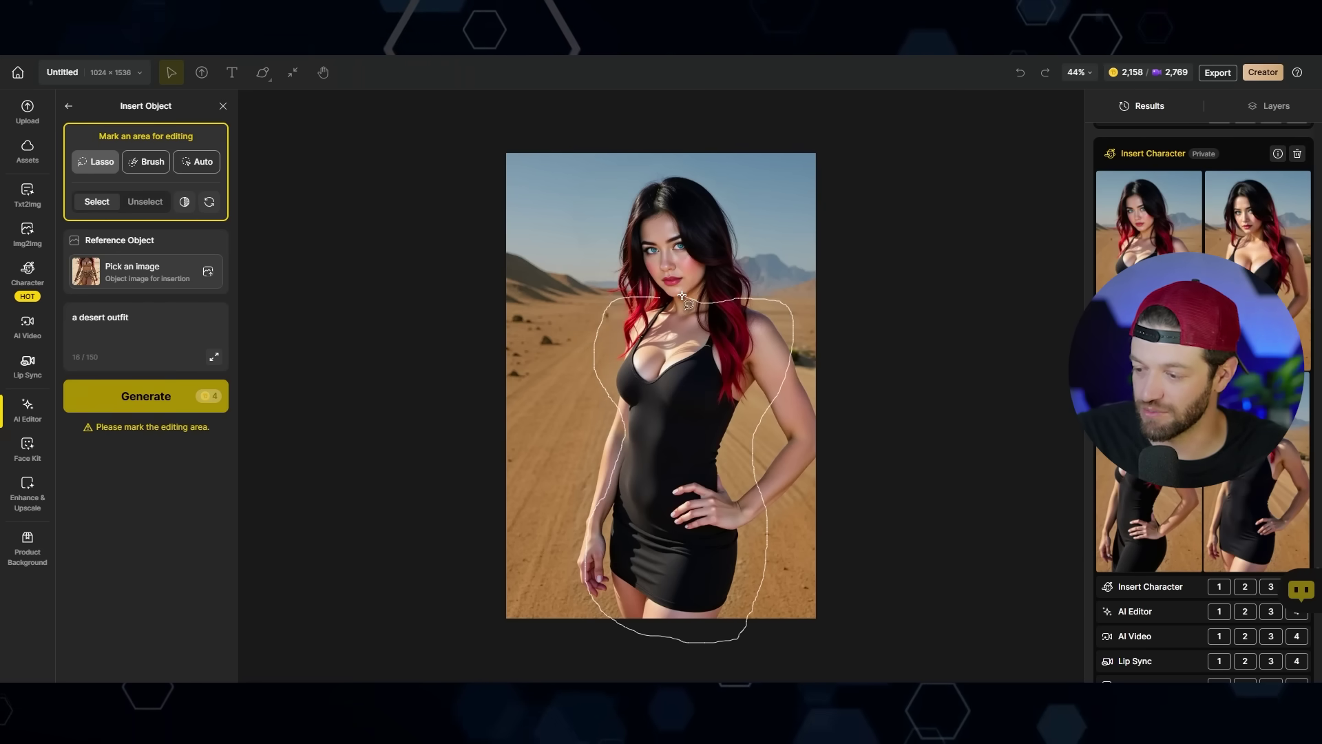
drag(682, 296, 682, 298)
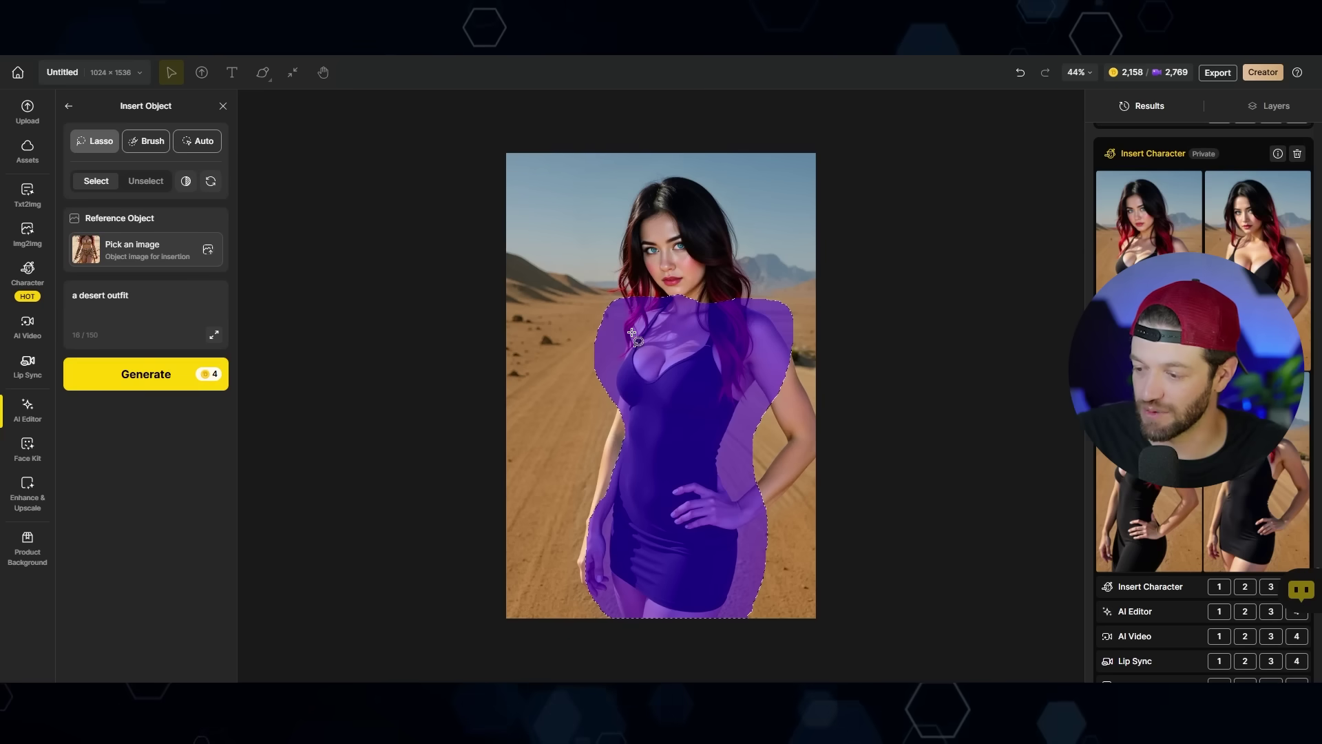
click(166, 373)
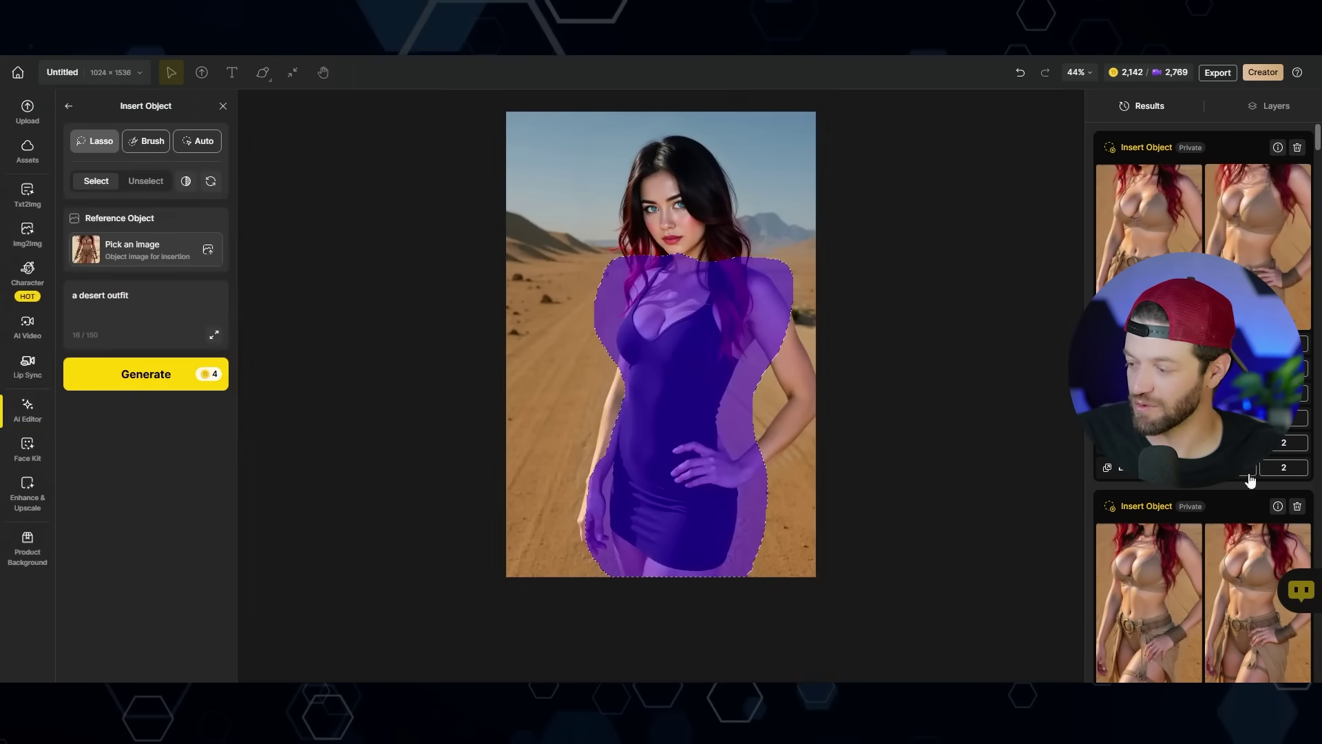
mouse_move(1259, 589)
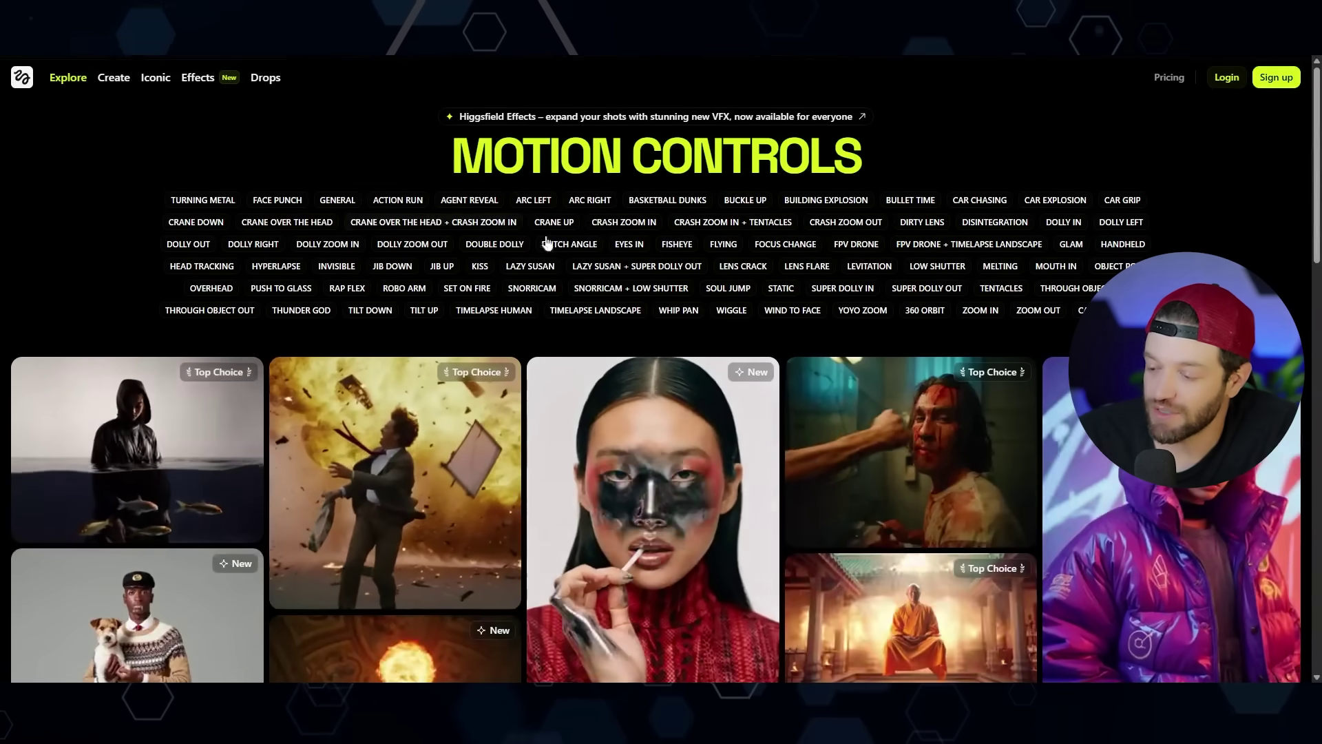
- Browse the Higgsfield Motion Controls gallery and load further batches of camera motion and effect presets
scroll(668, 180, down, 4)
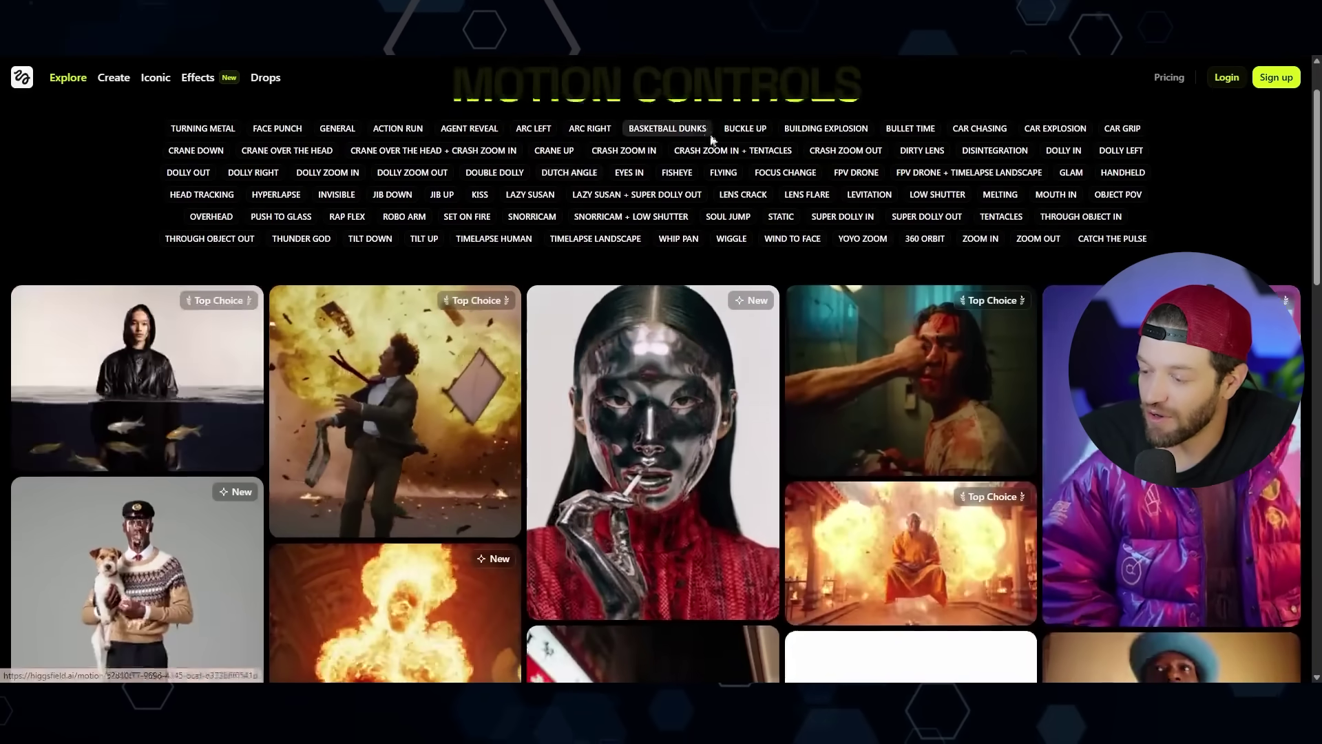
scroll(372, 206, down, 4)
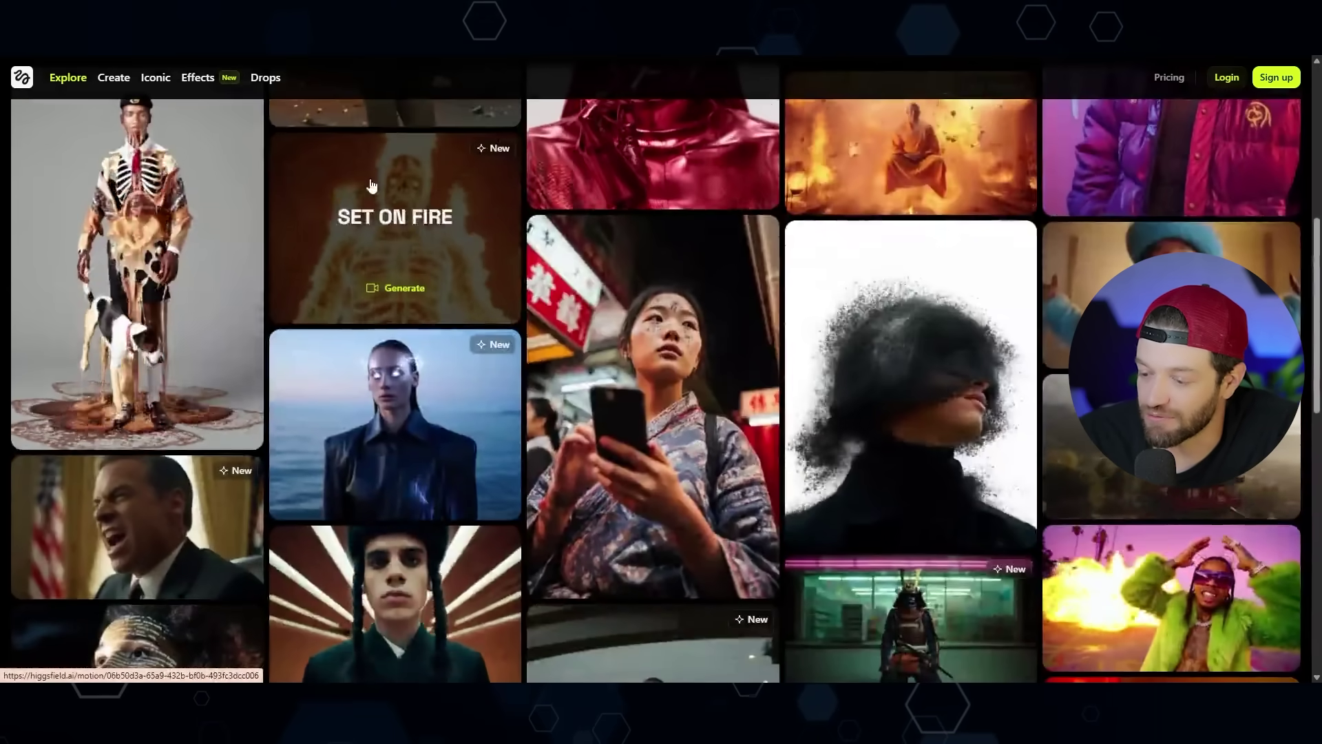
scroll(372, 227, down, 1)
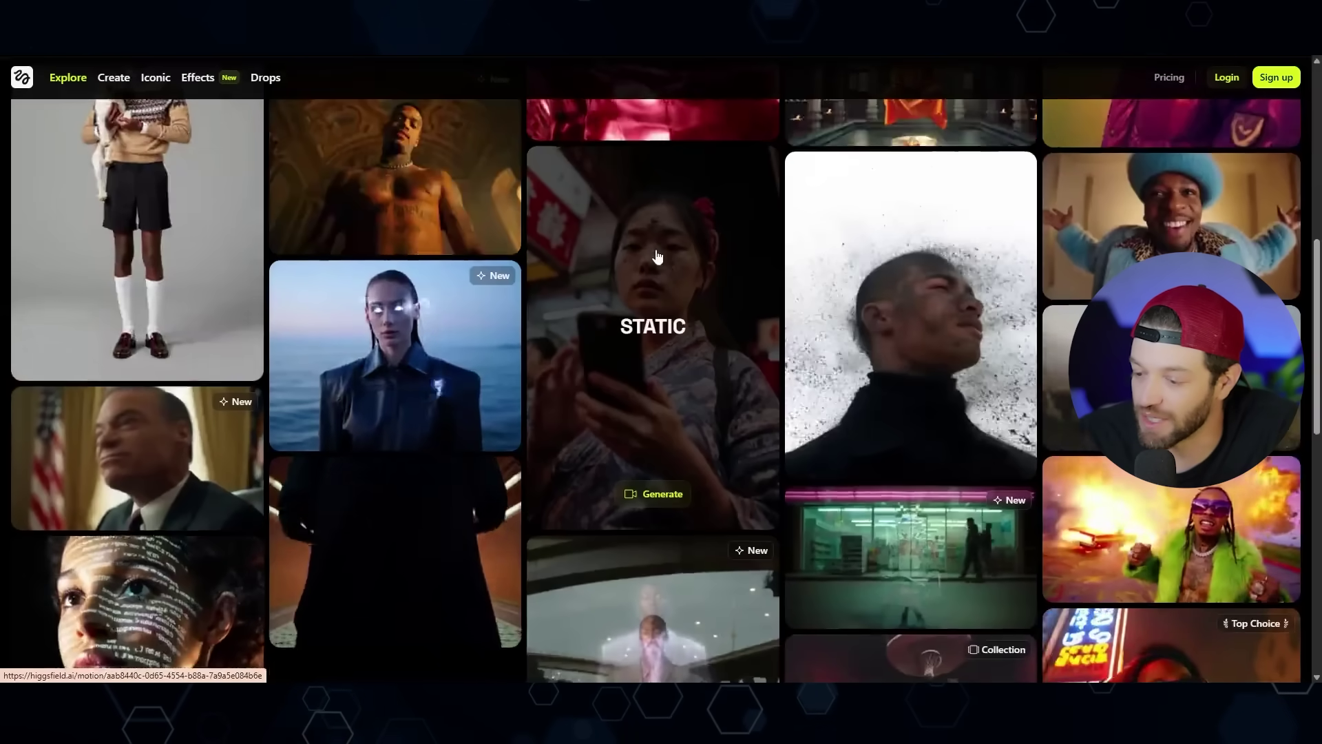
scroll(374, 243, down, 6)
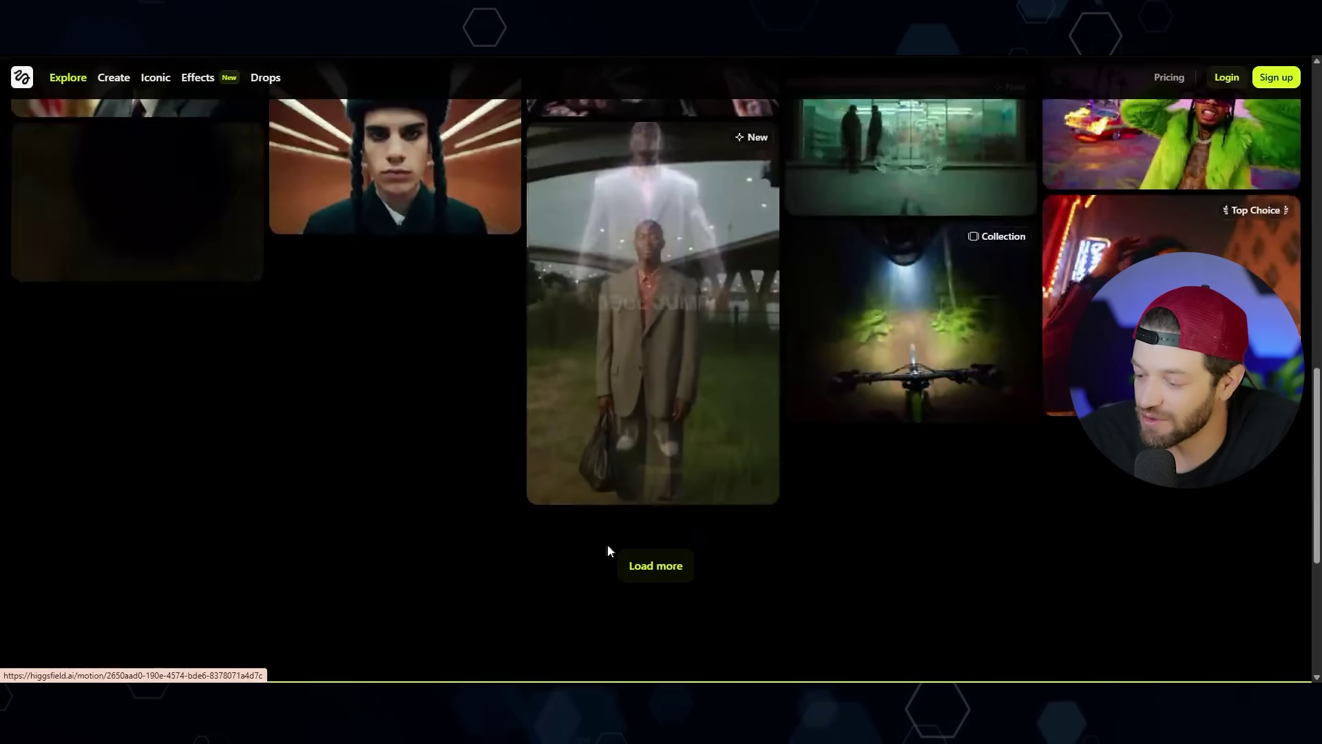
click(671, 569)
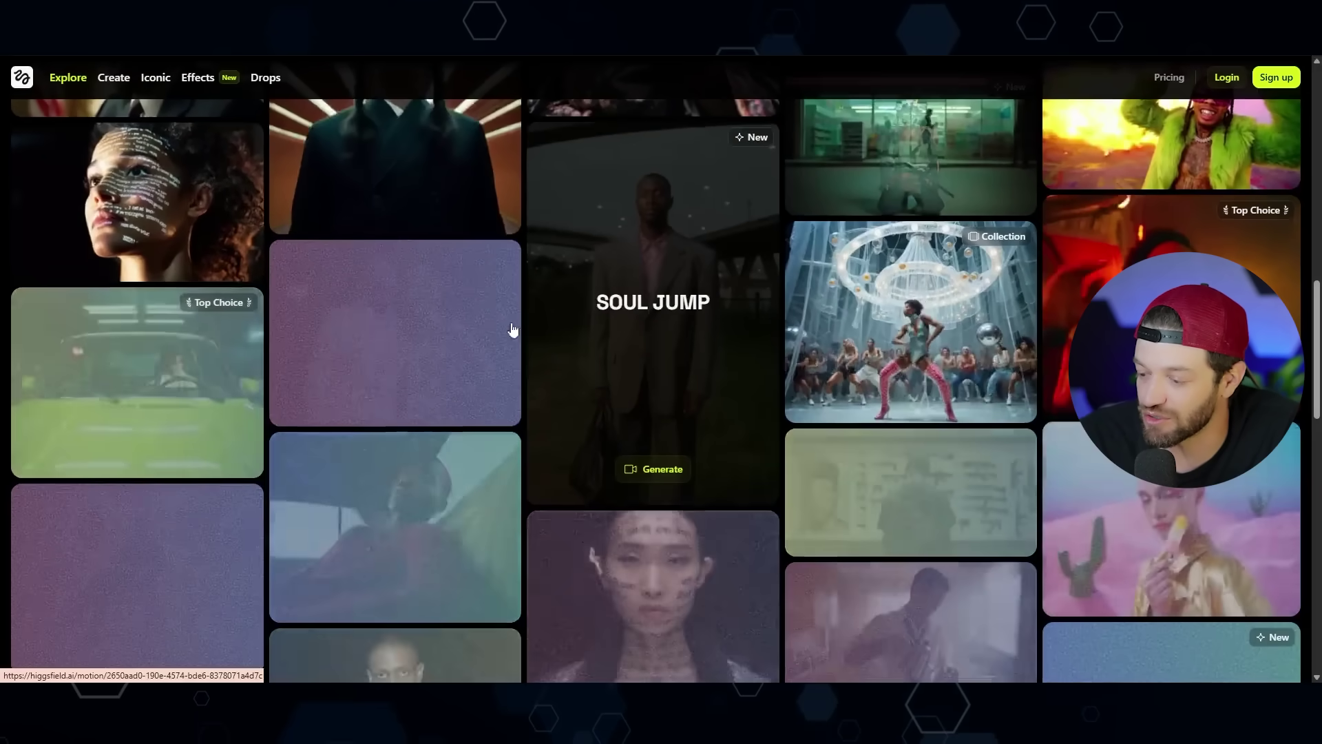
scroll(503, 310, down, 2)
scroll(486, 251, down, 5)
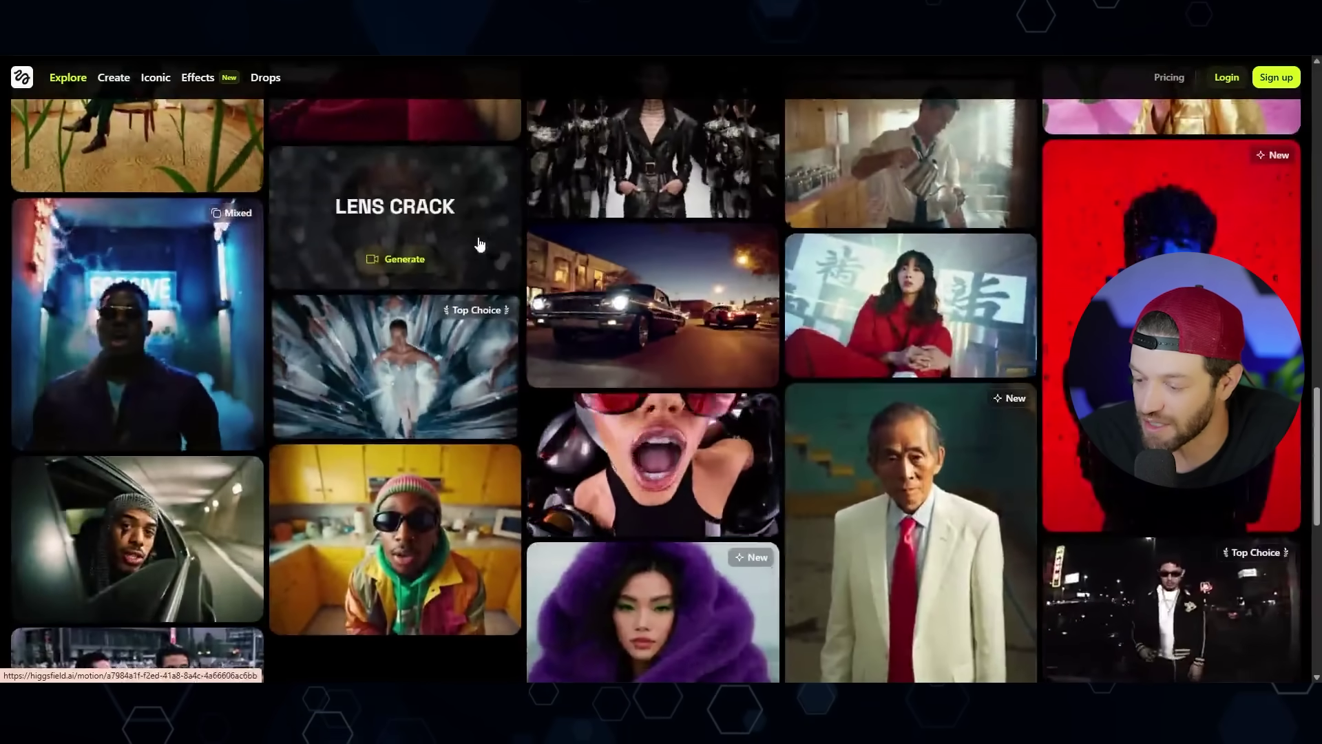
scroll(480, 245, down, 5)
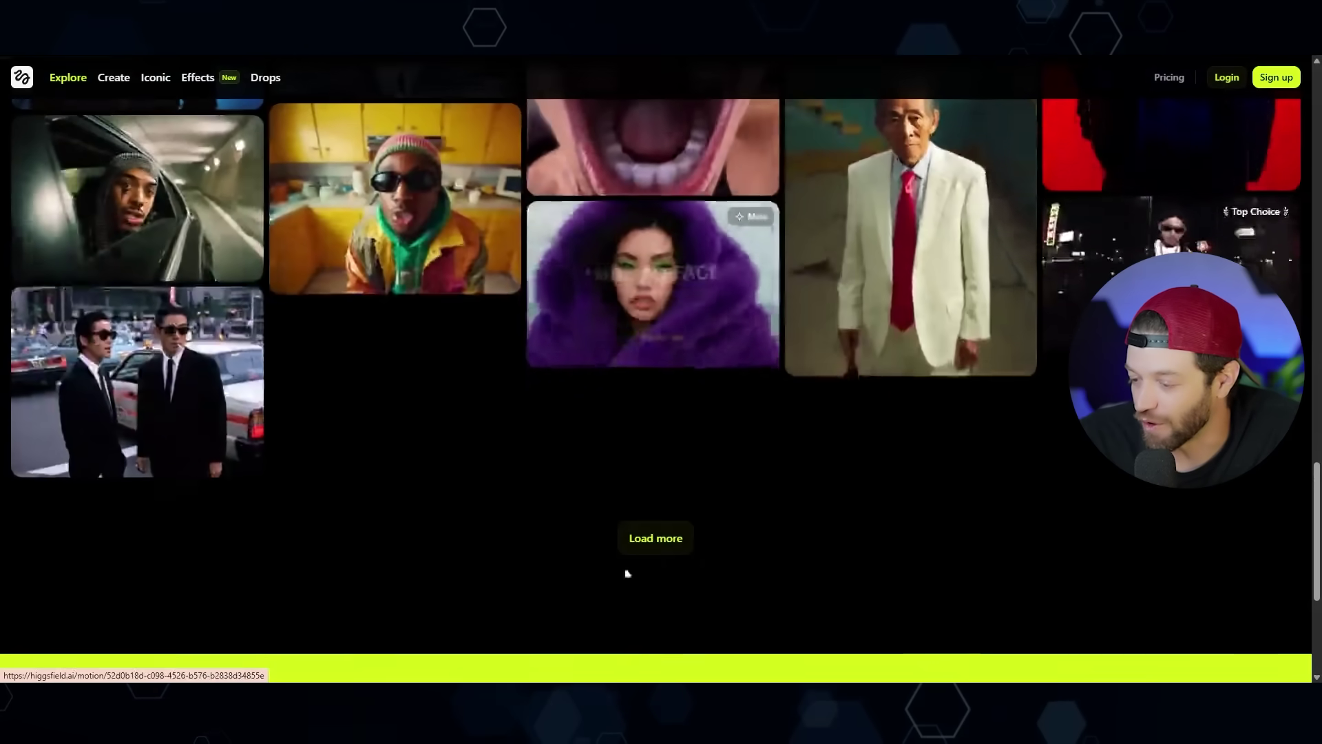
click(644, 541)
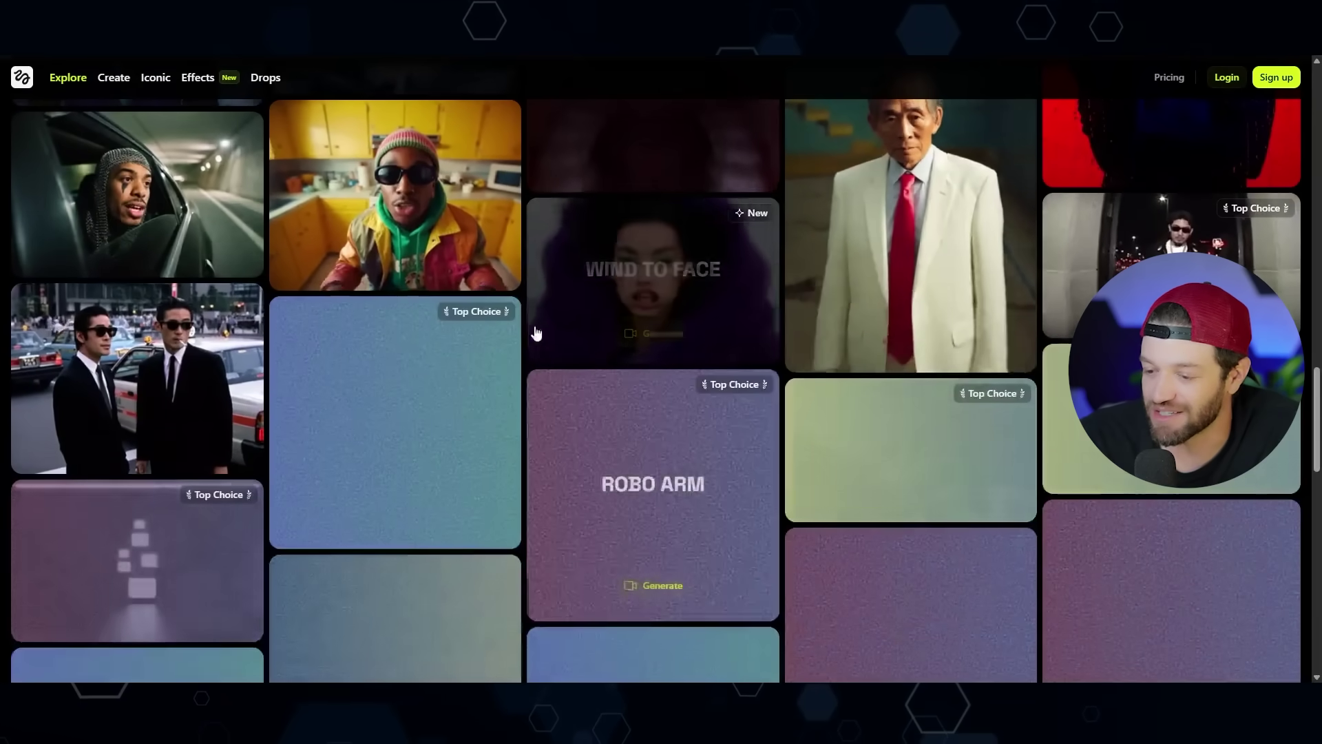
scroll(440, 261, down, 3)
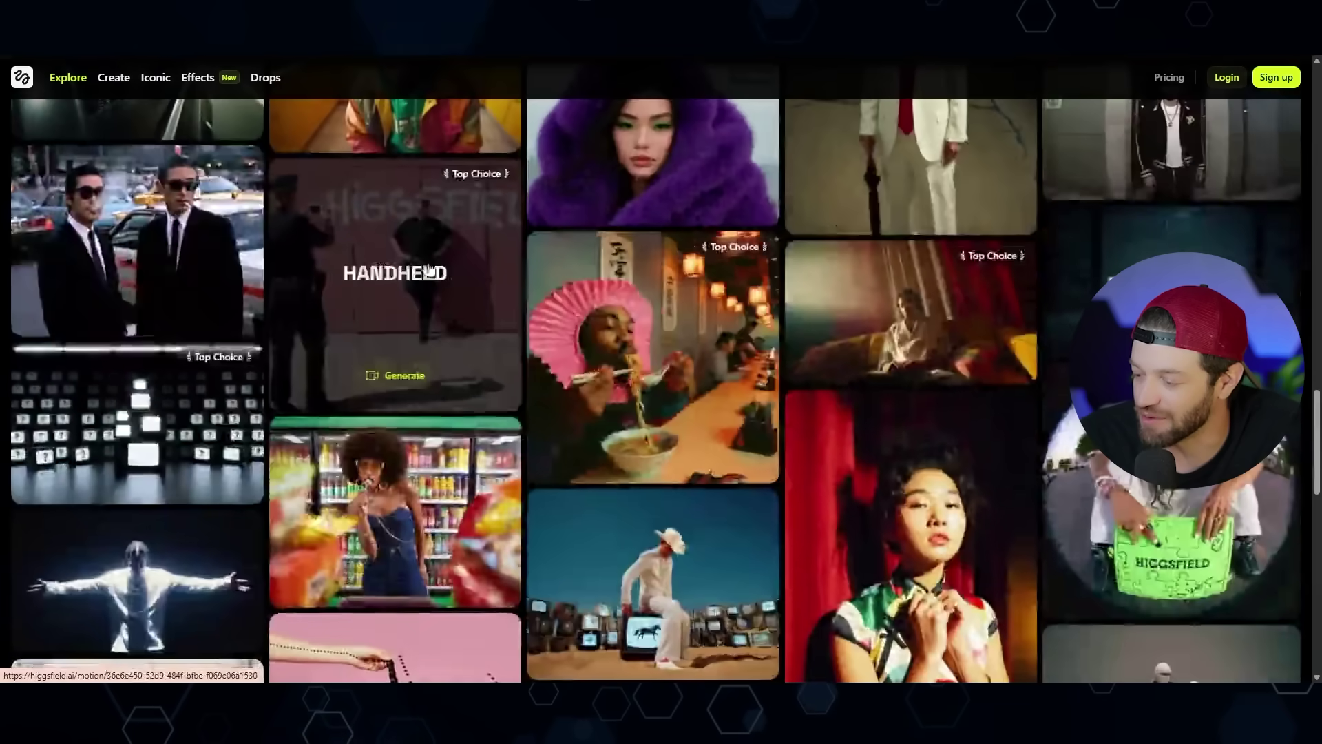
scroll(424, 266, down, 5)
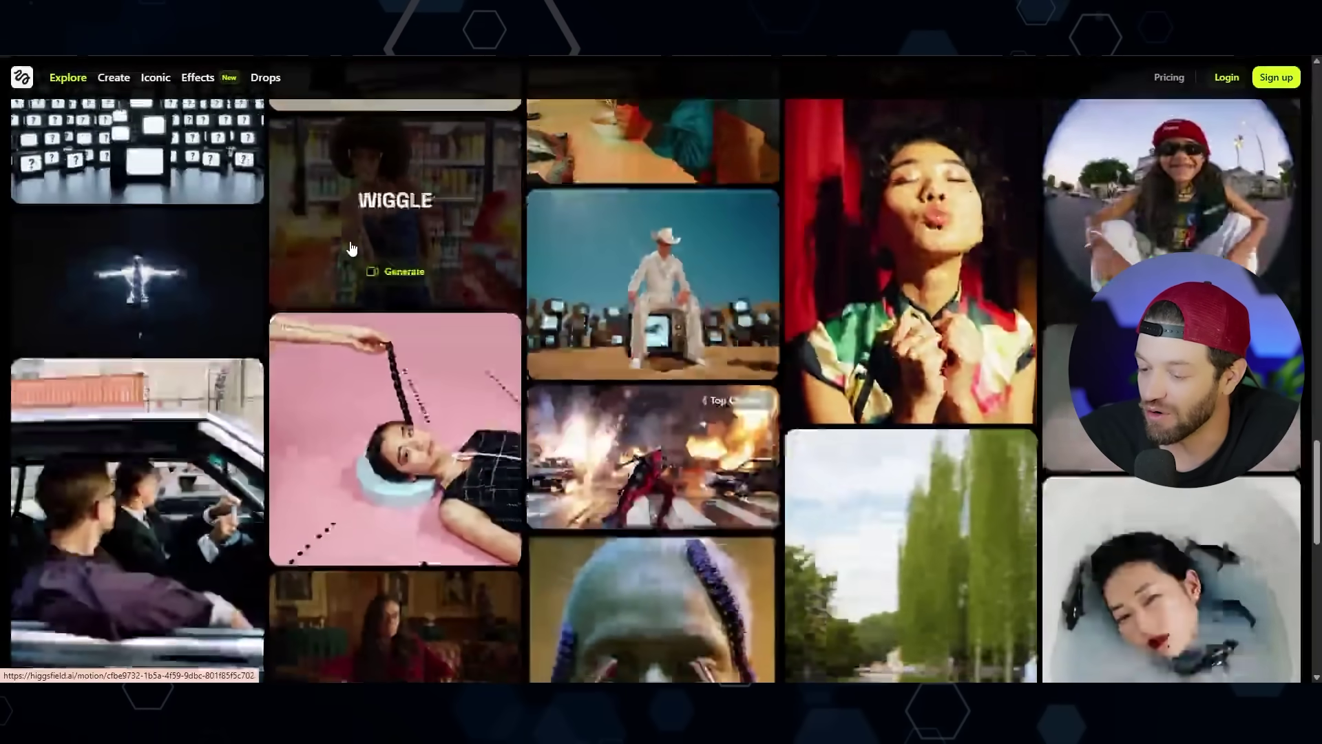
scroll(362, 254, down, 2)
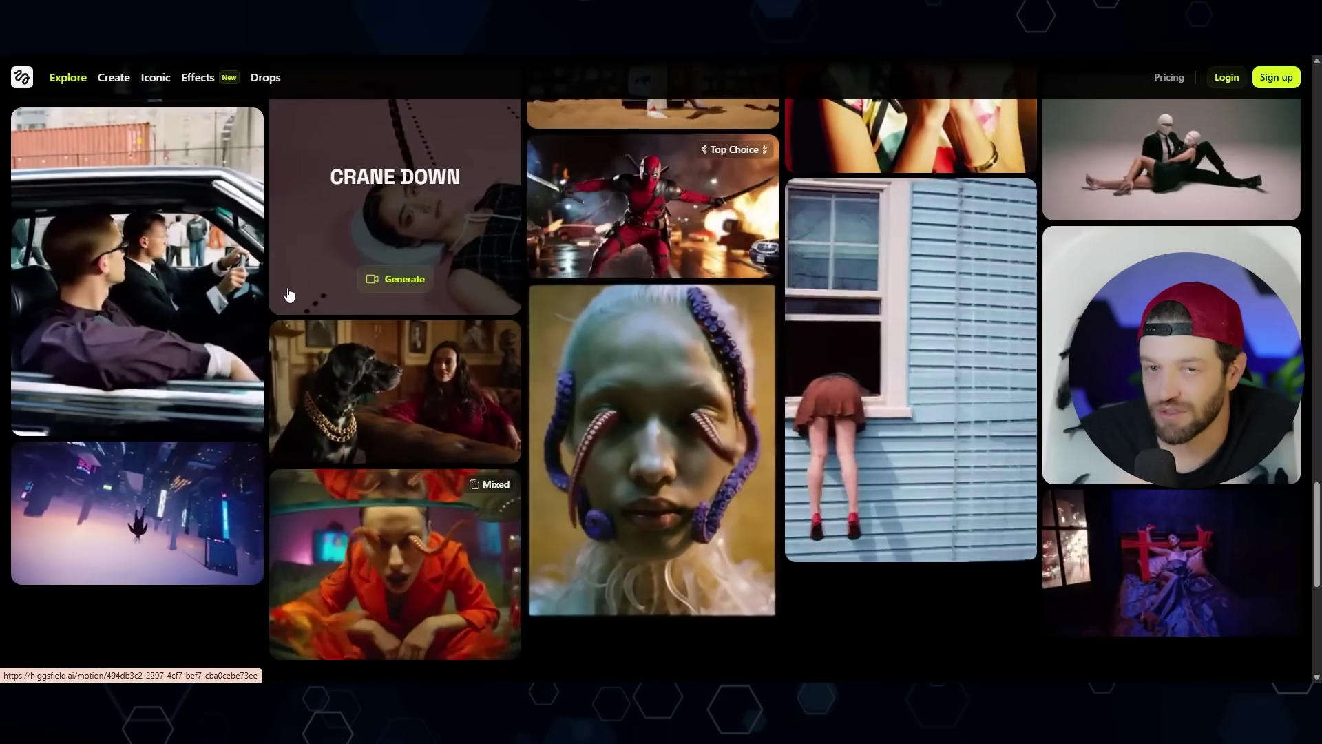
scroll(638, 448, down, 3)
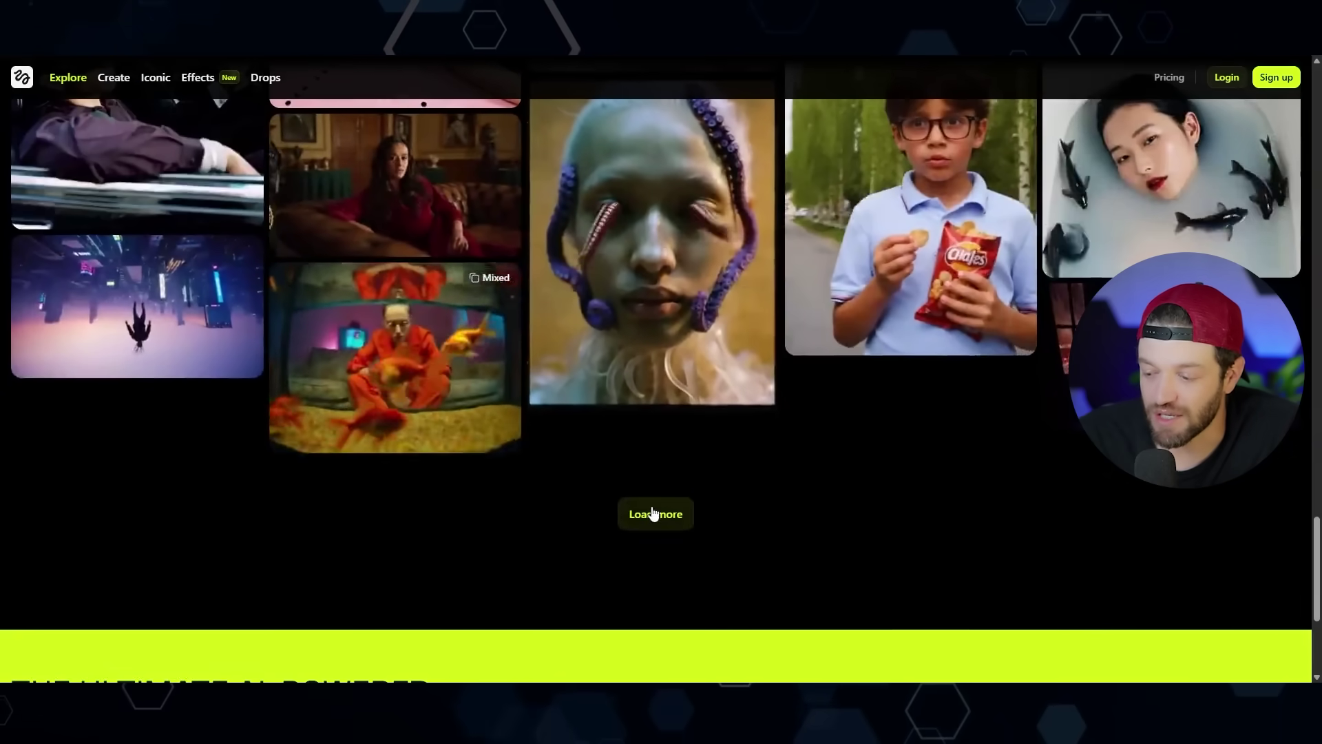
click(654, 513)
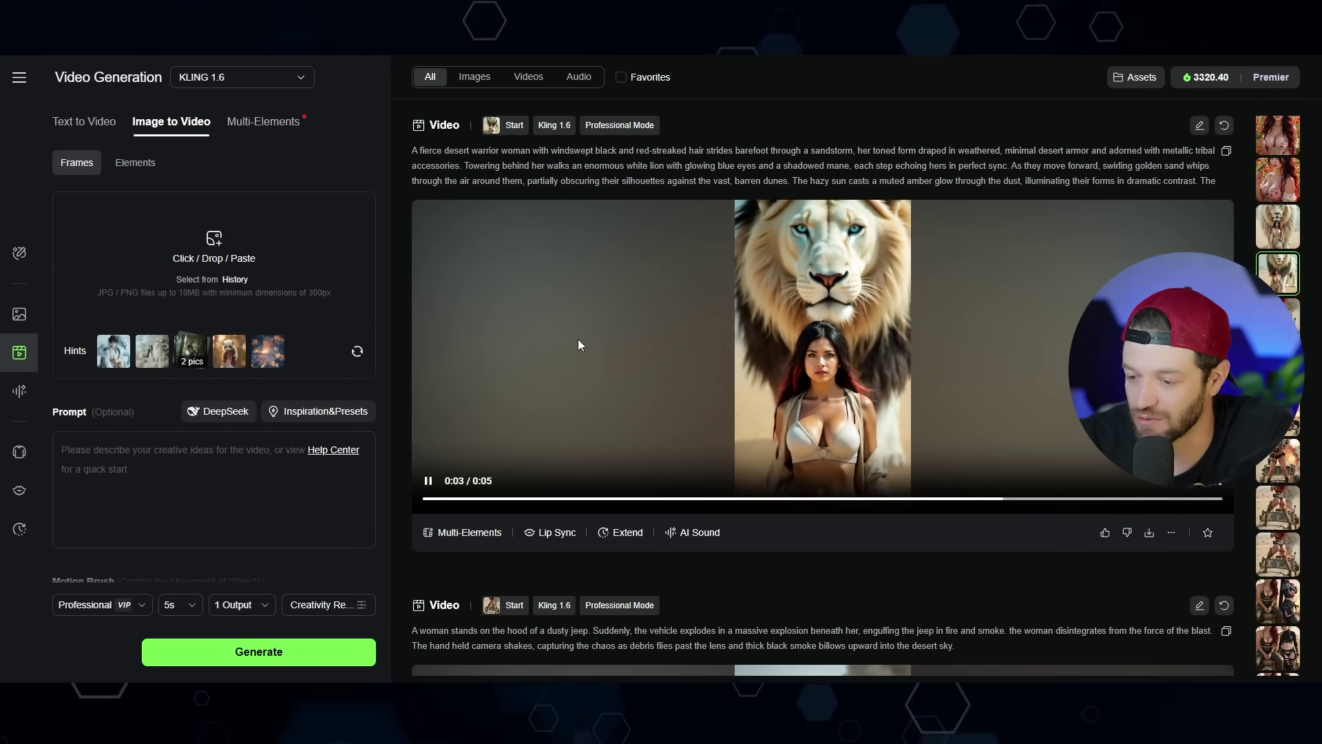
- Load the desert warrior and lion video into a Multi-Elements swap and select the woman across its frames, previewing the full selection
click(259, 128)
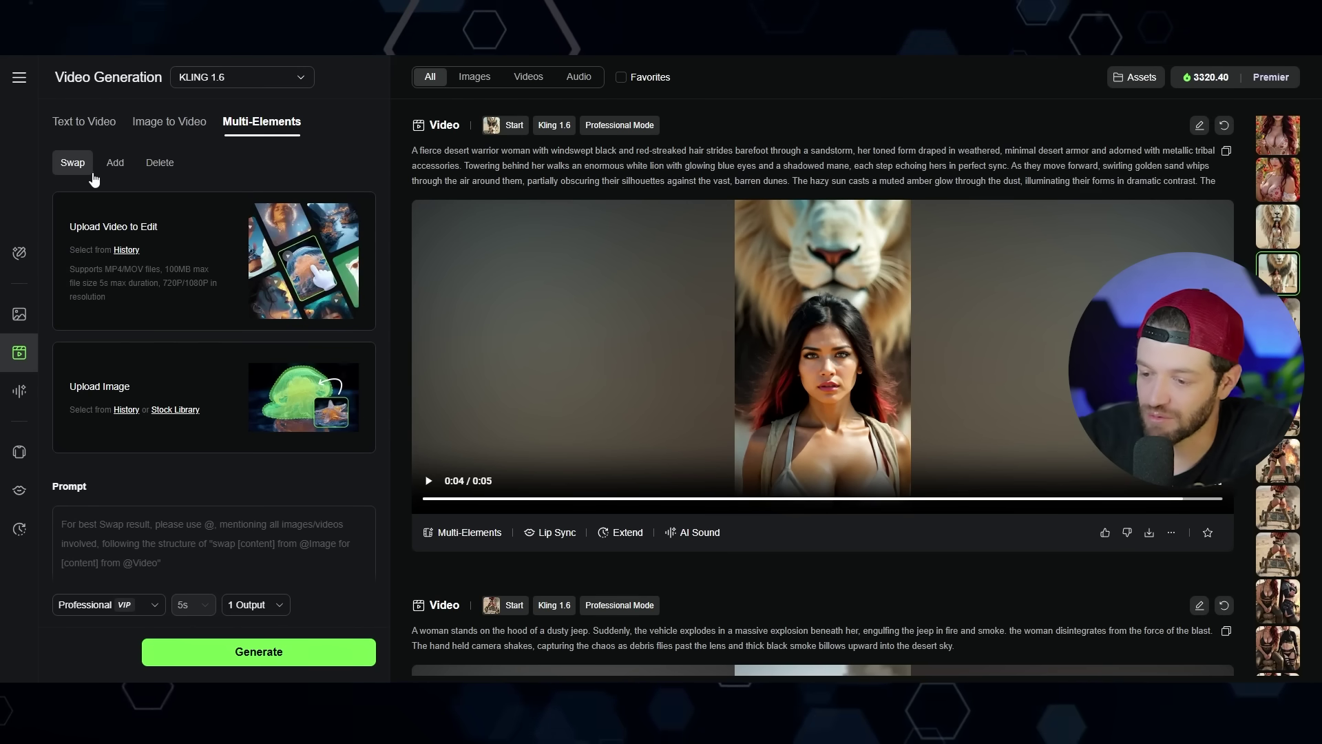
drag(1130, 80, 188, 256)
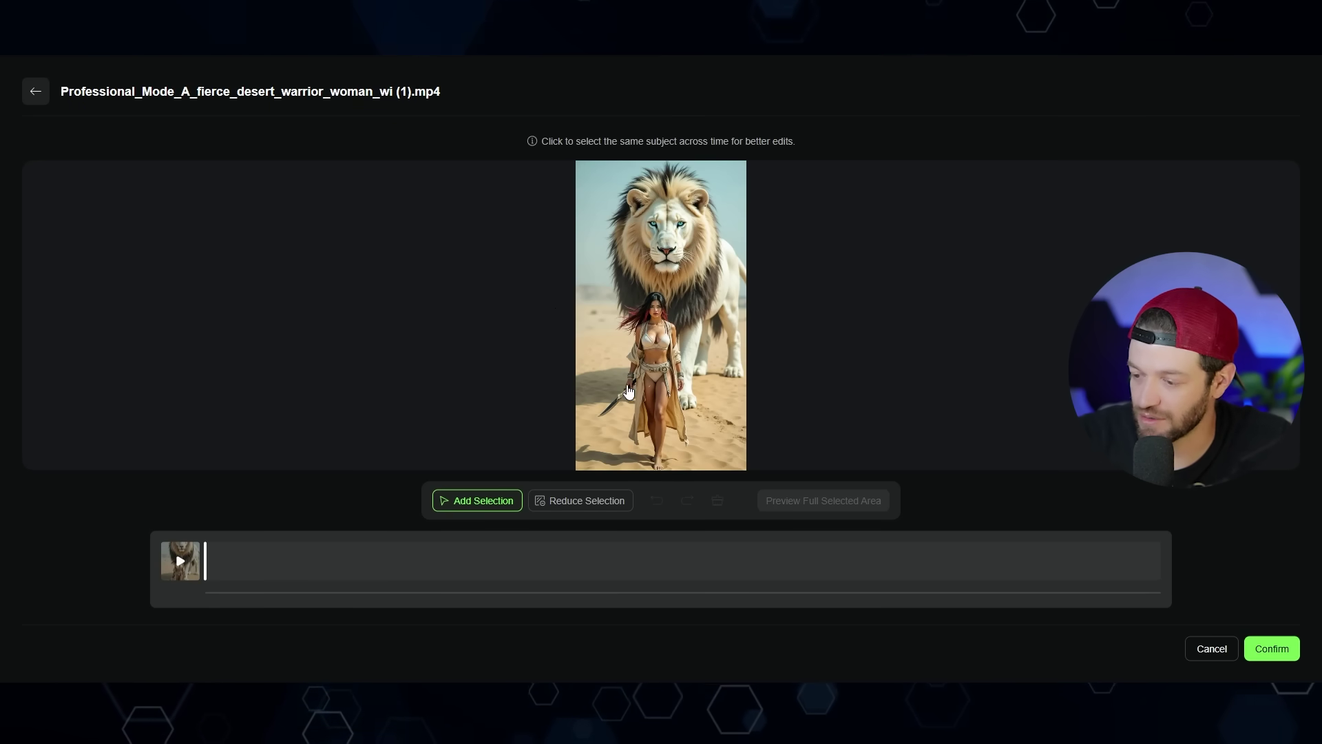
click(656, 355)
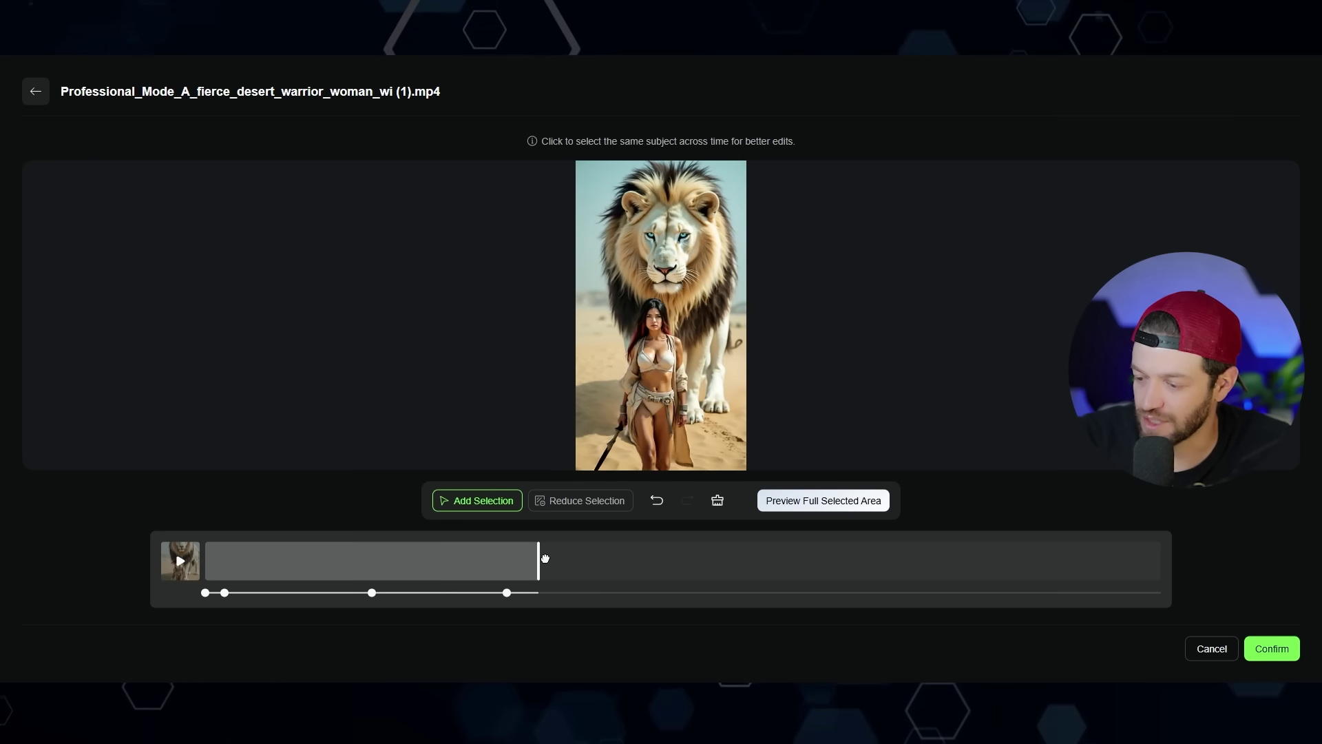
click(660, 380)
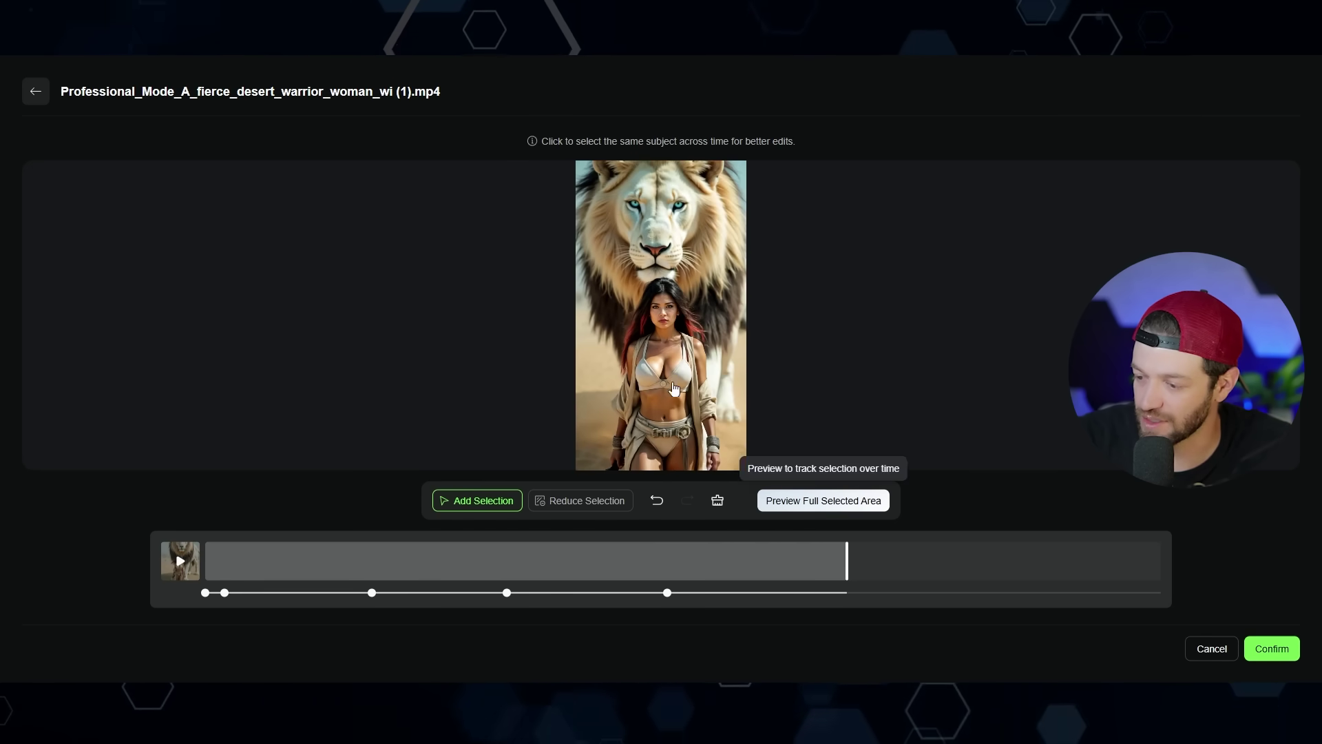
click(823, 501)
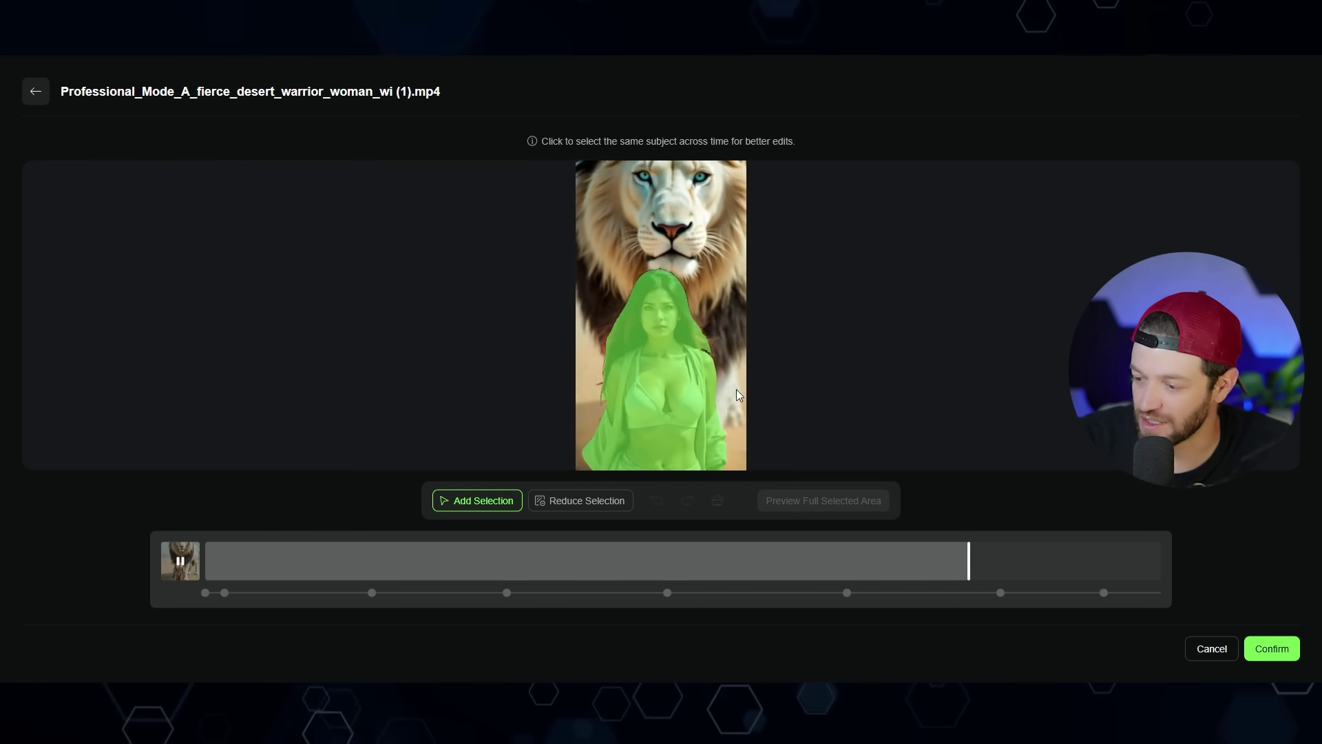
click(1272, 650)
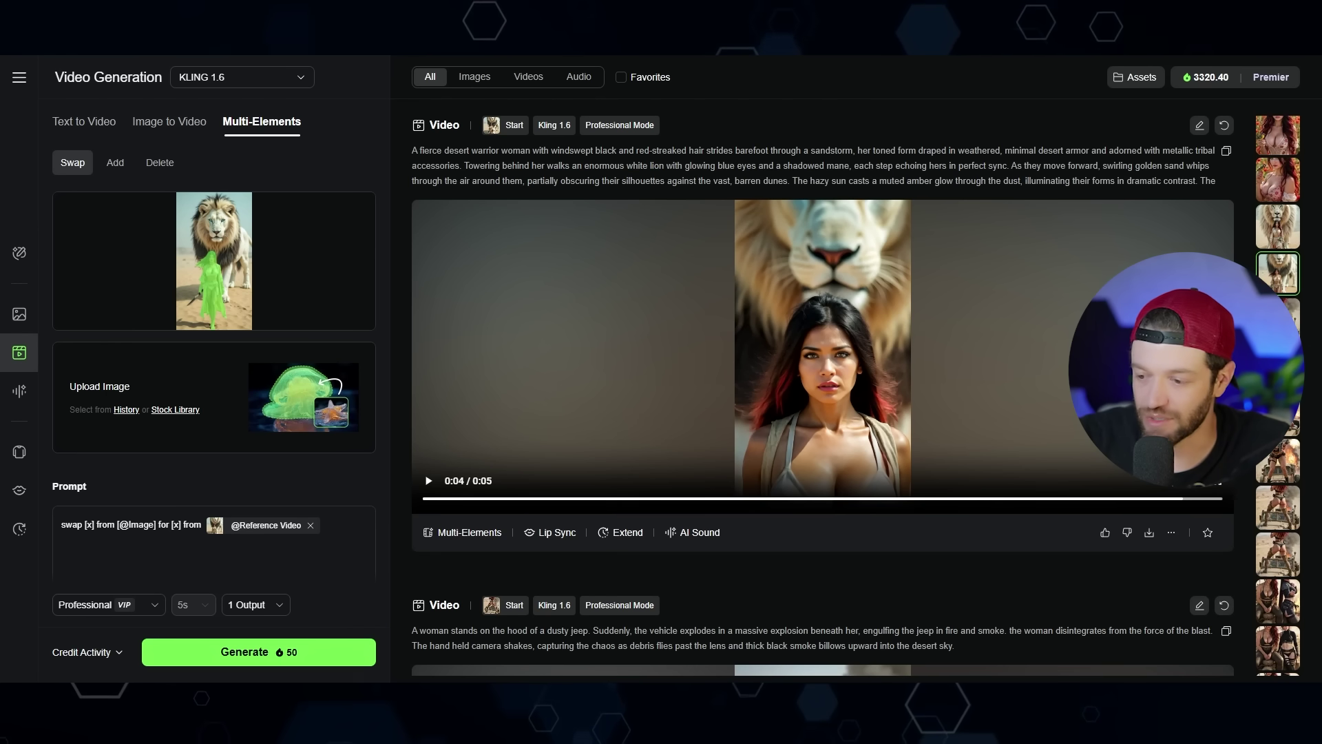
drag(465, 132, 513, 278)
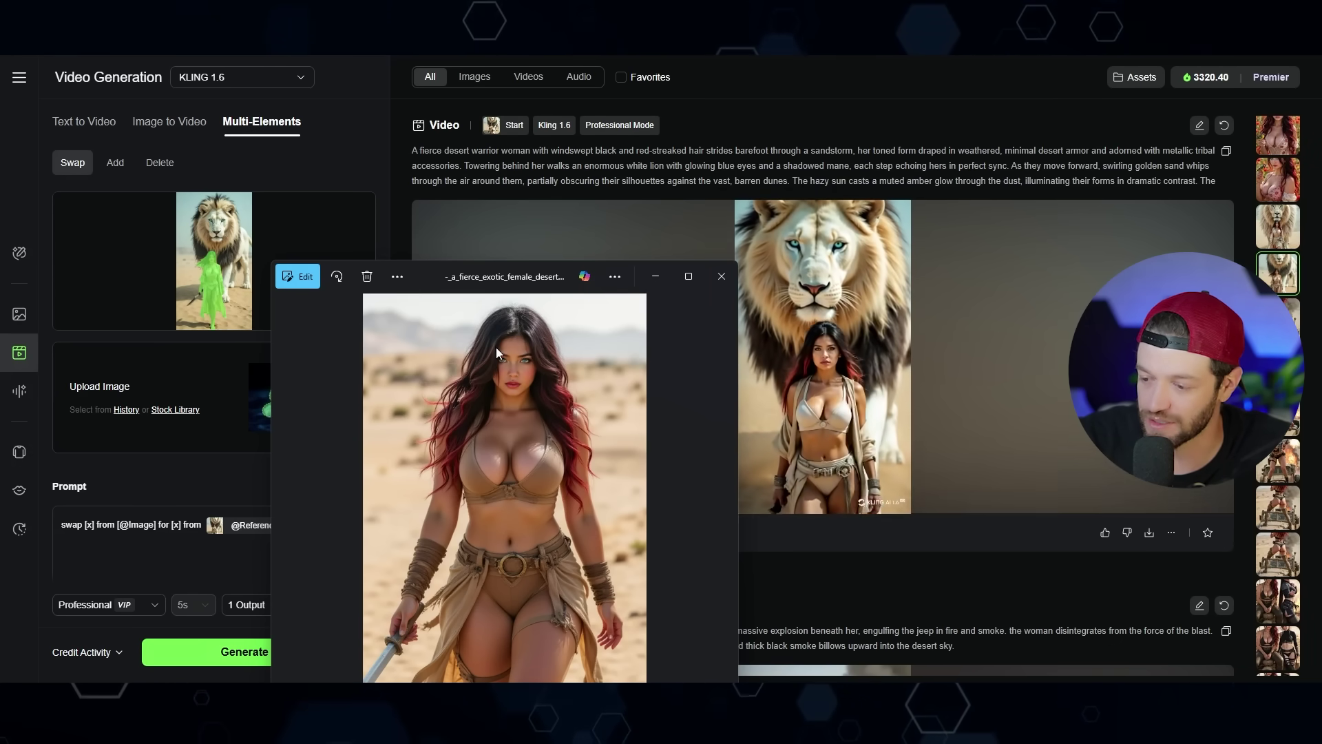
drag(496, 347, 210, 386)
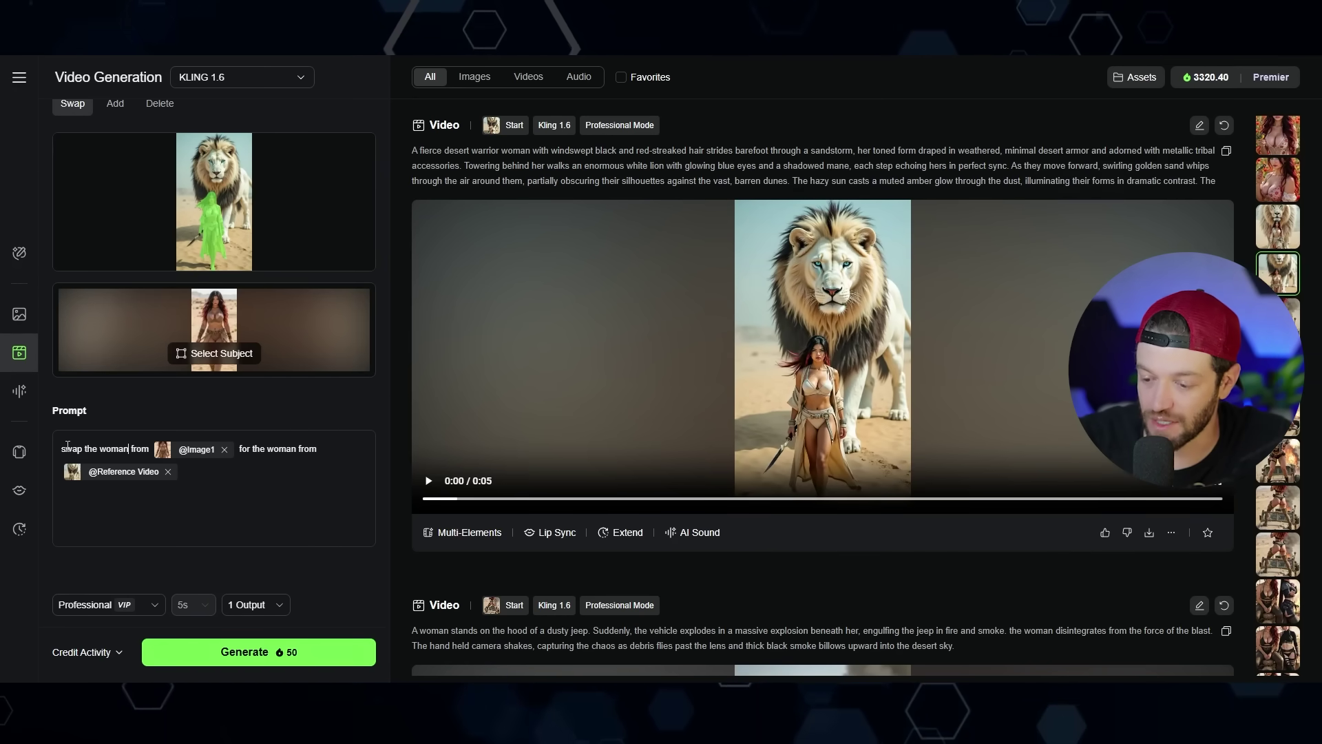
drag(82, 449, 142, 448)
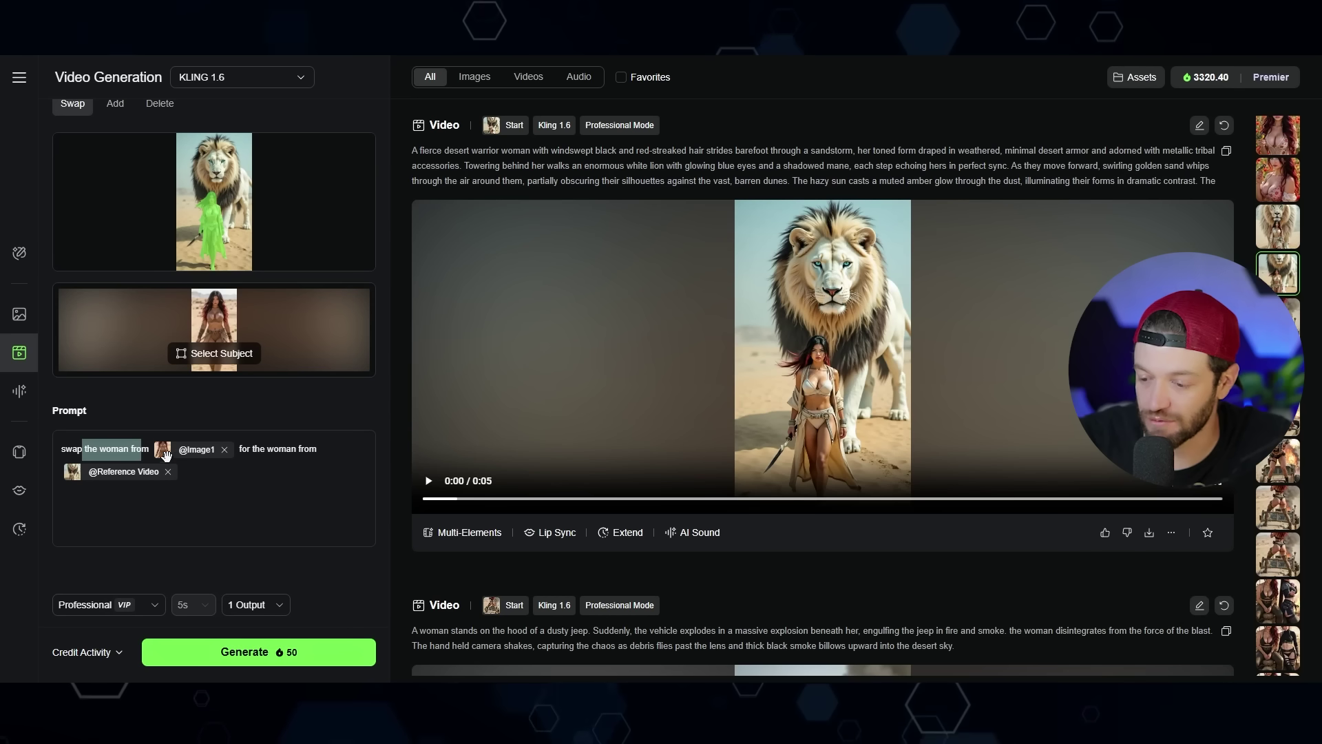
drag(259, 454, 299, 451)
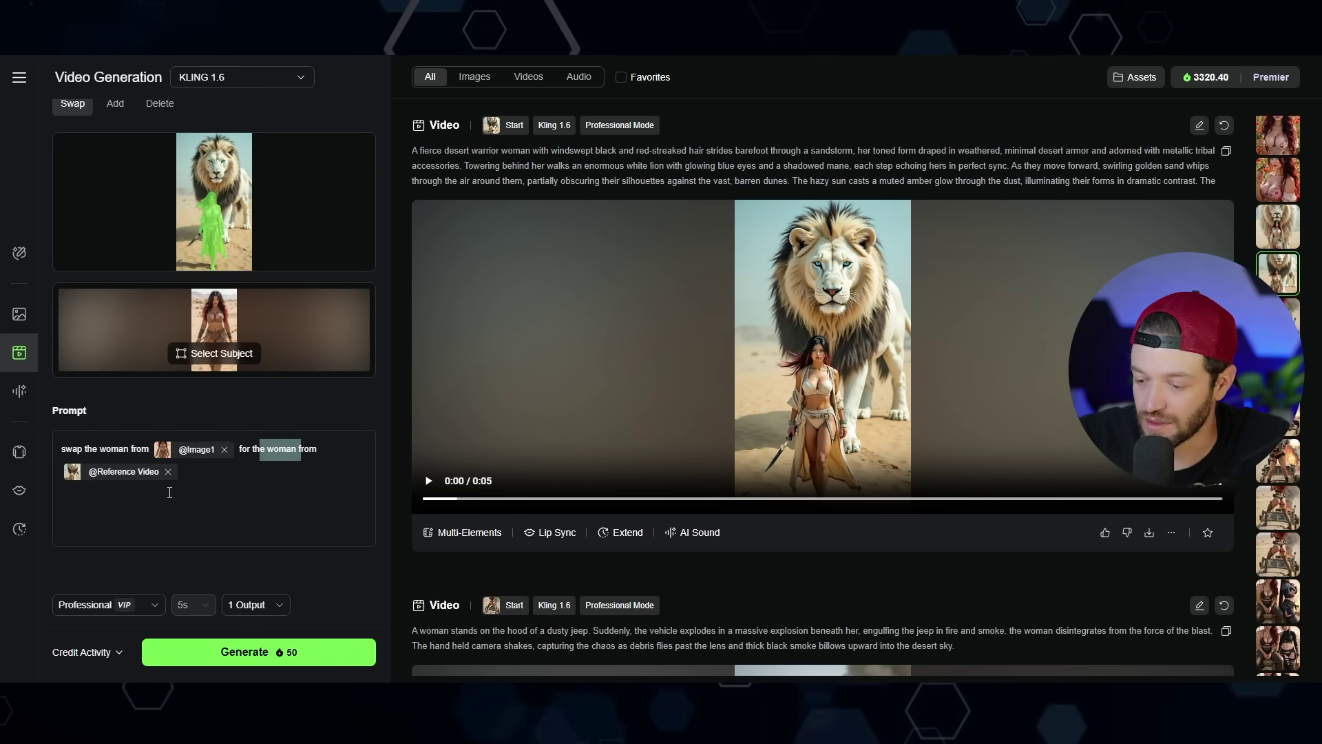
click(248, 651)
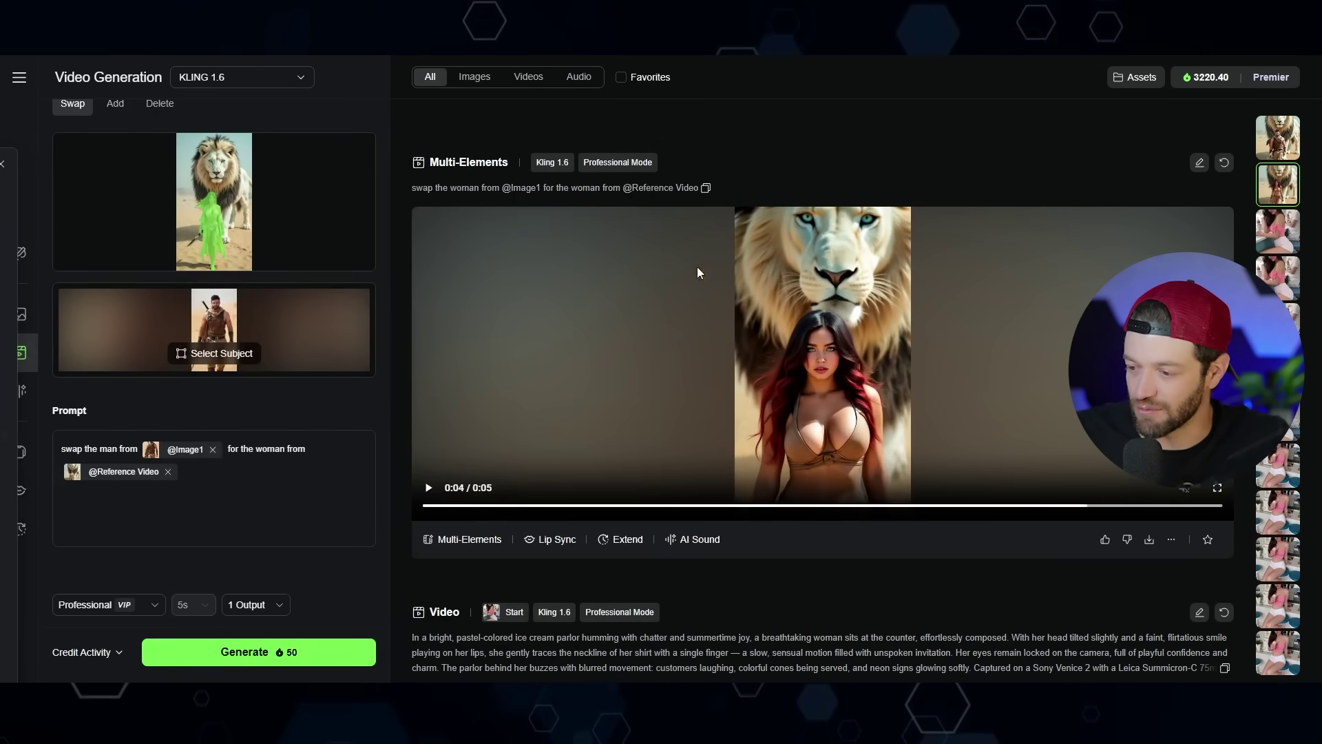
- In Midjourney, upload the bearded man's photo and the male desert warrior picture, and set the man's photo as Omni-Reference
scroll(793, 264, up, 5)
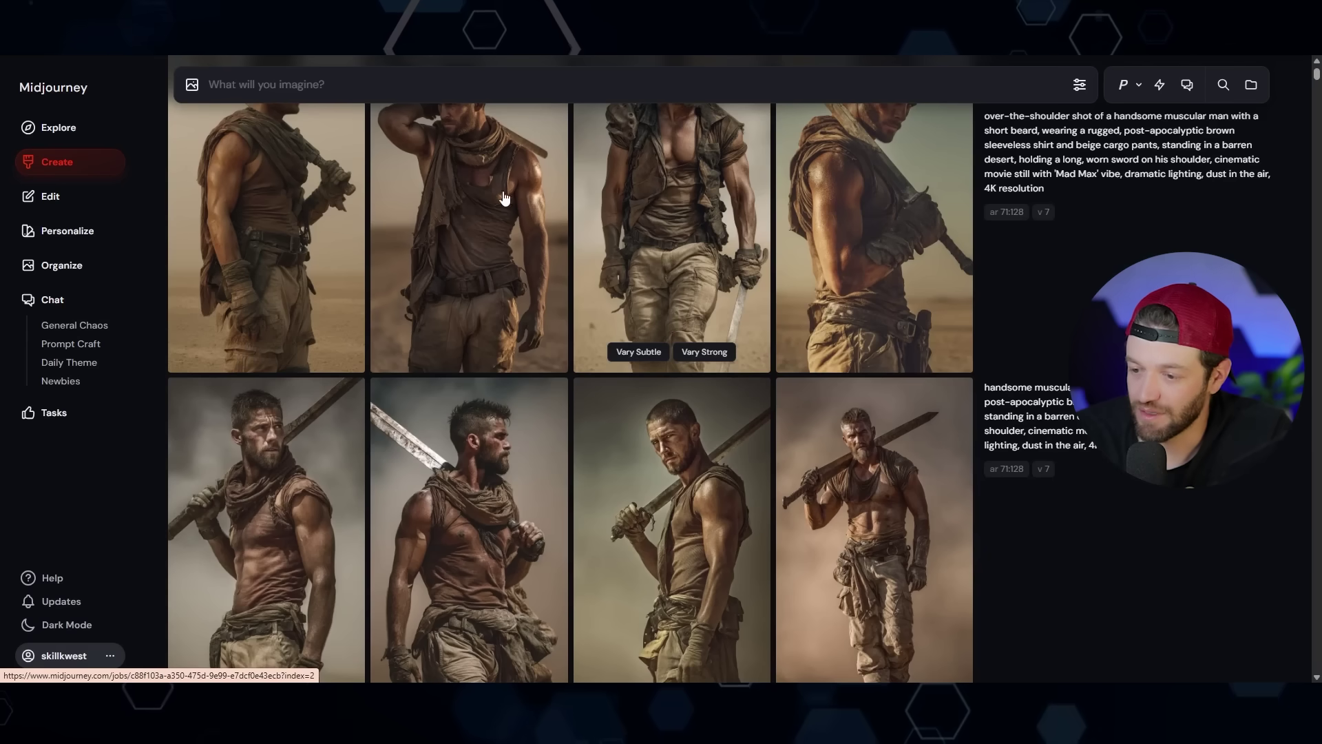
click(192, 87)
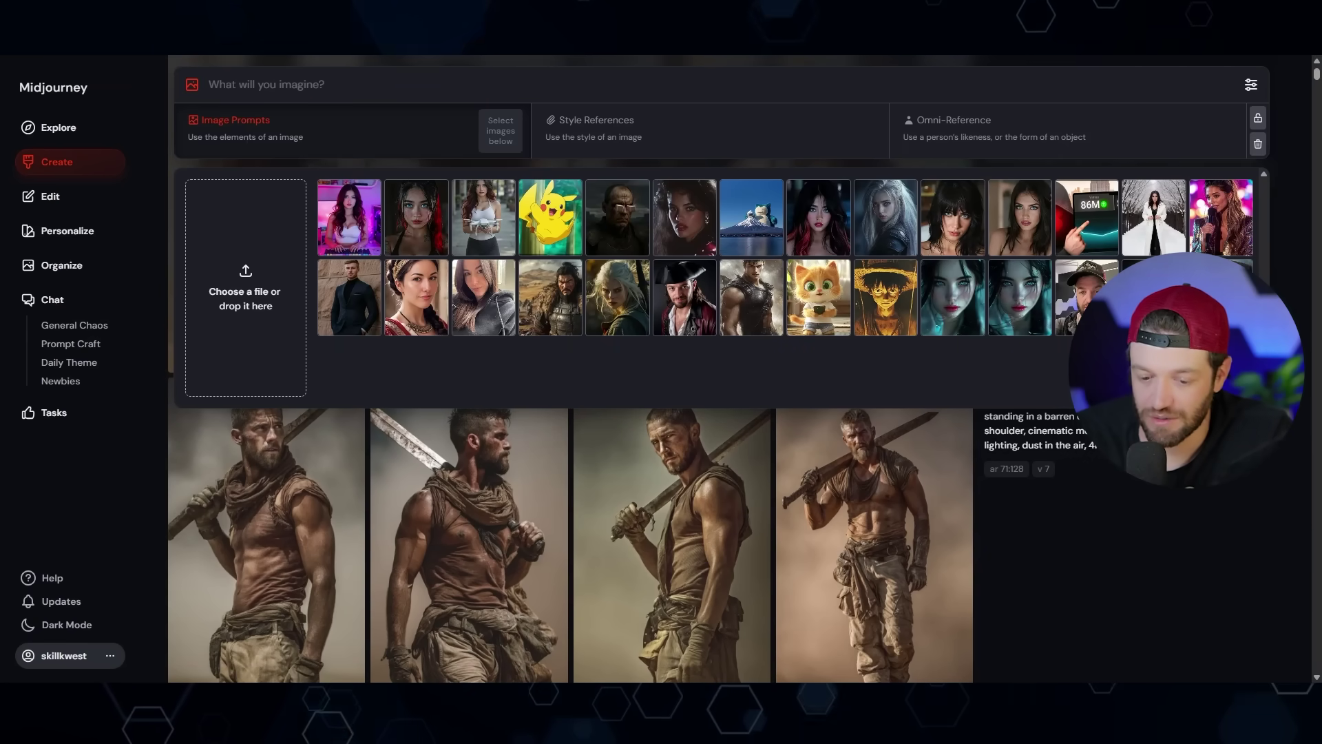
drag(4, 234, 257, 384)
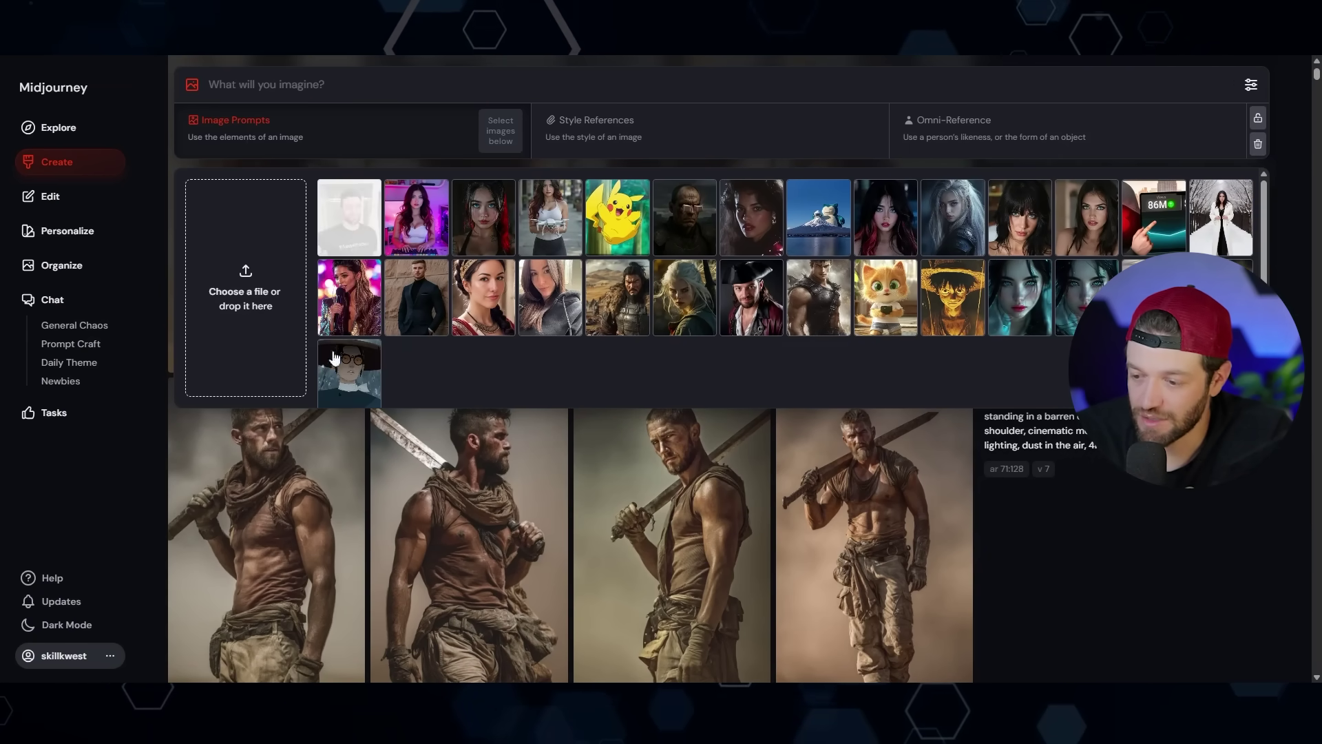
click(1011, 125)
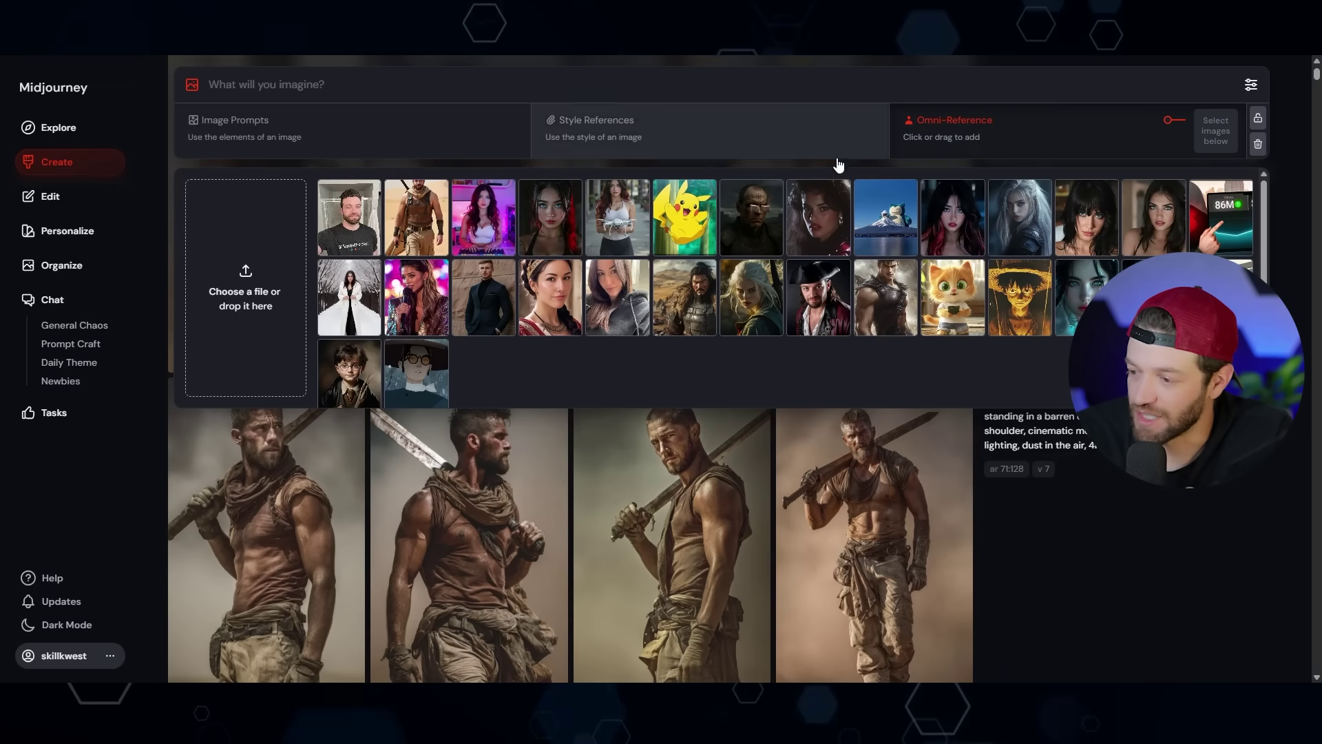
click(352, 217)
- Generate one image set from "a desert warrior" and another from "a man walking toward the camera in a luxurious villa"
click(442, 87)
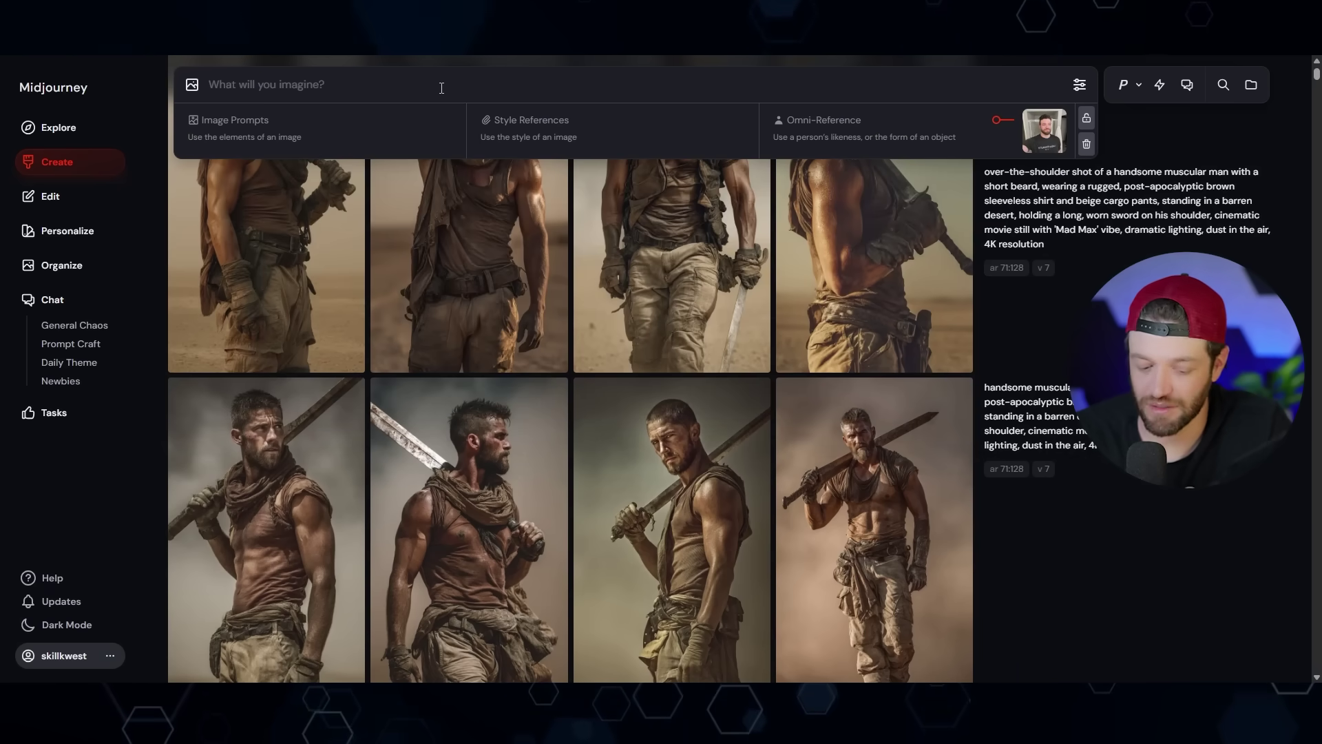
text(a desert )
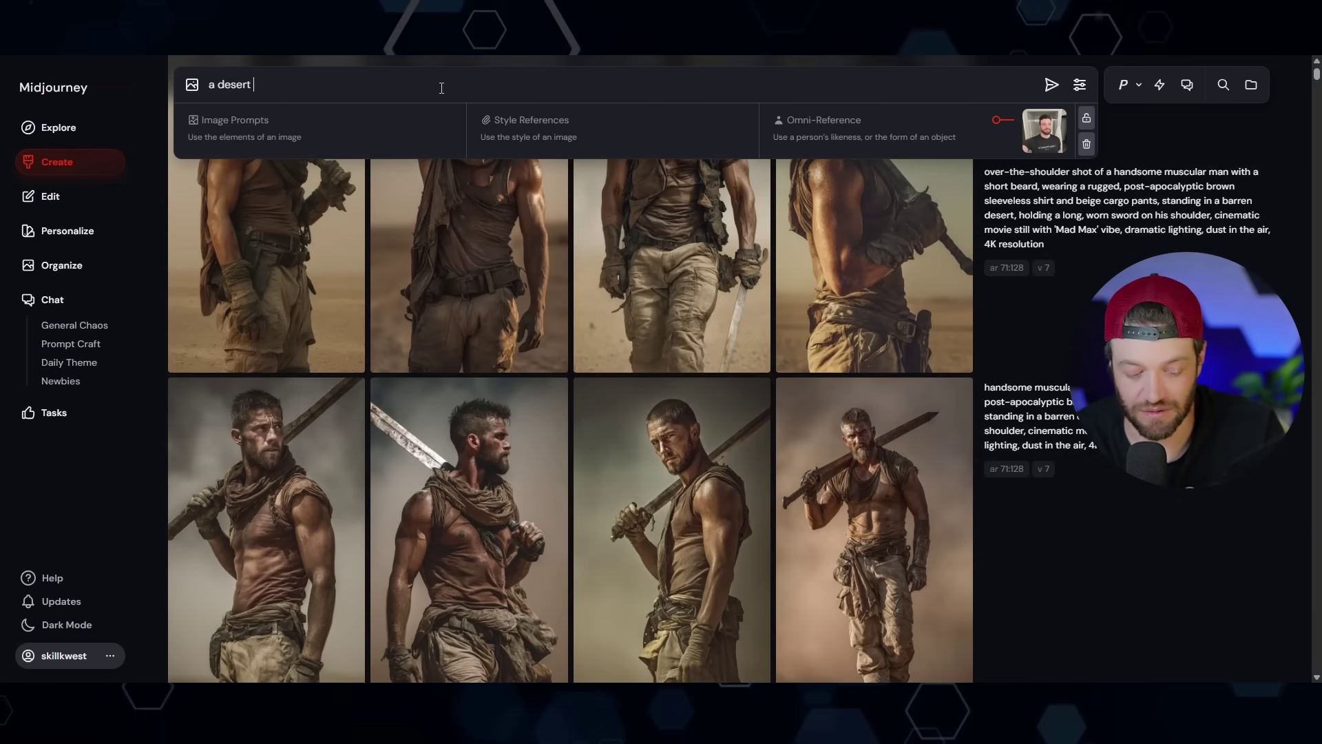
text(warr)
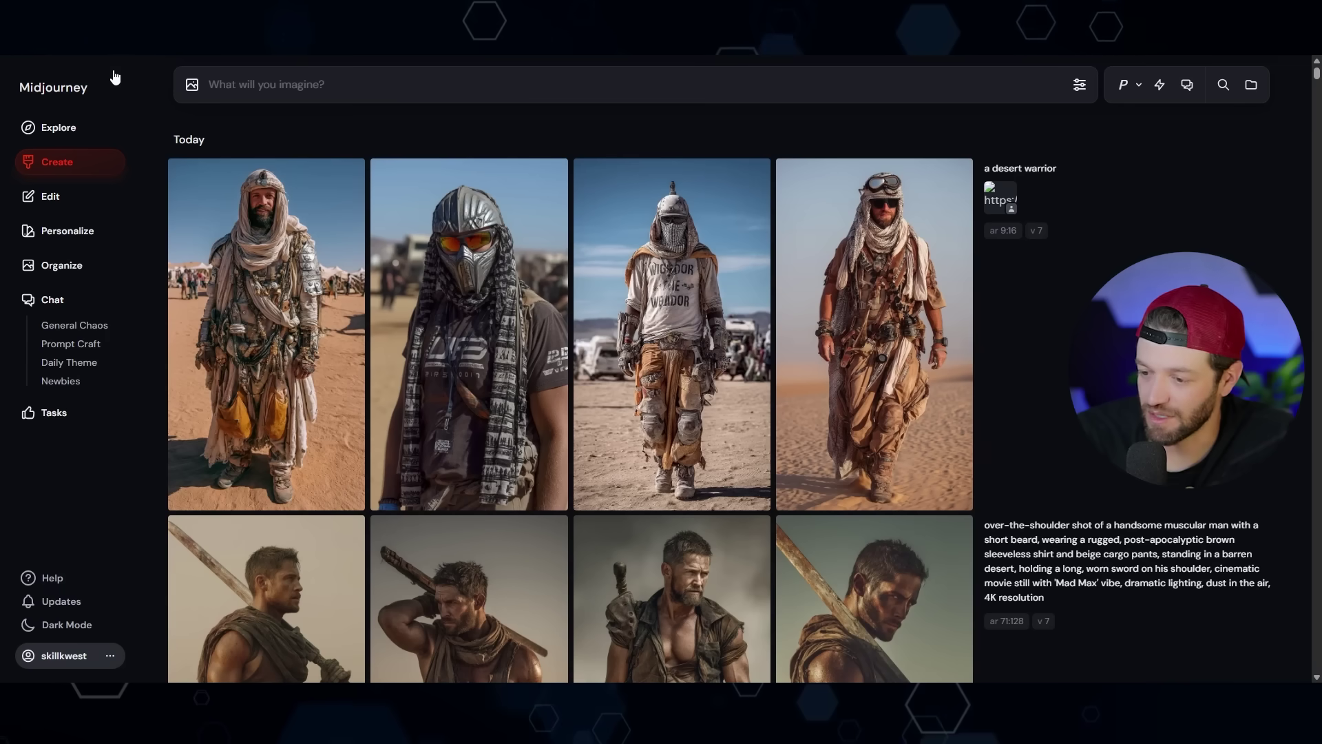
click(301, 88)
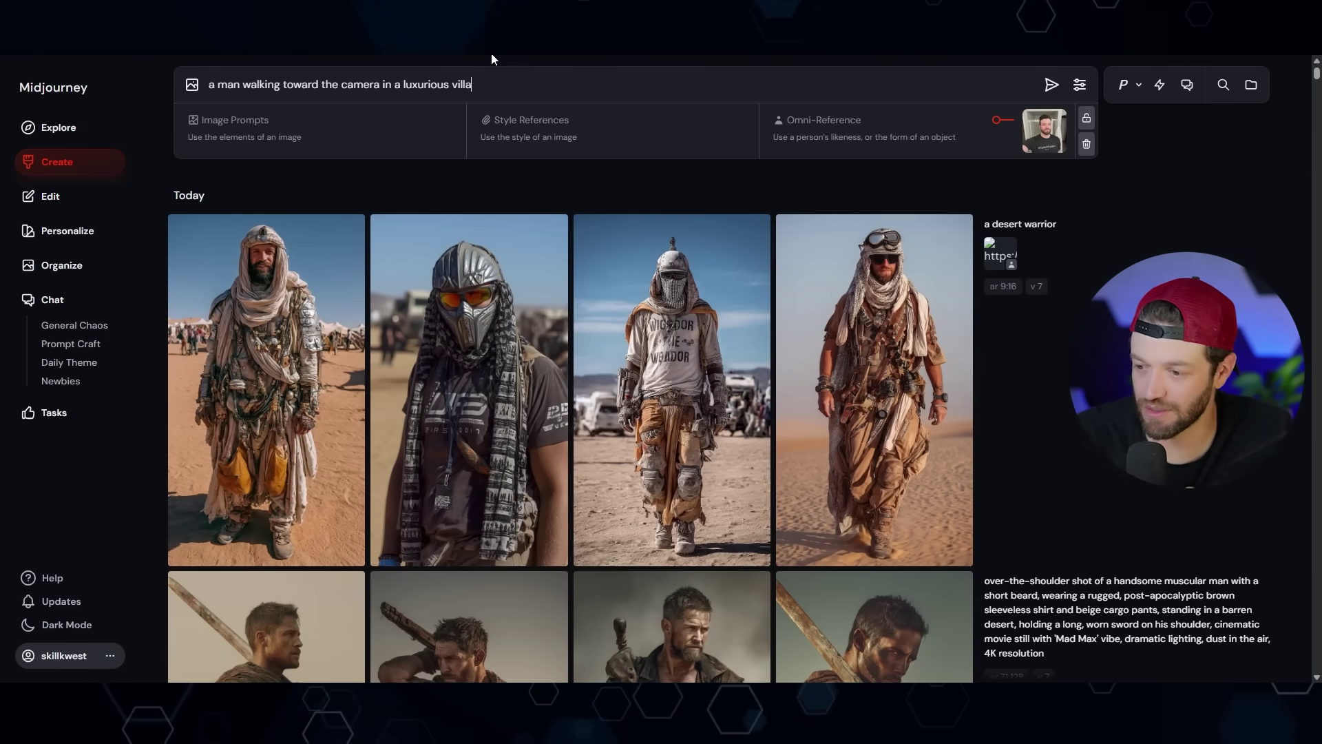
key(Return)
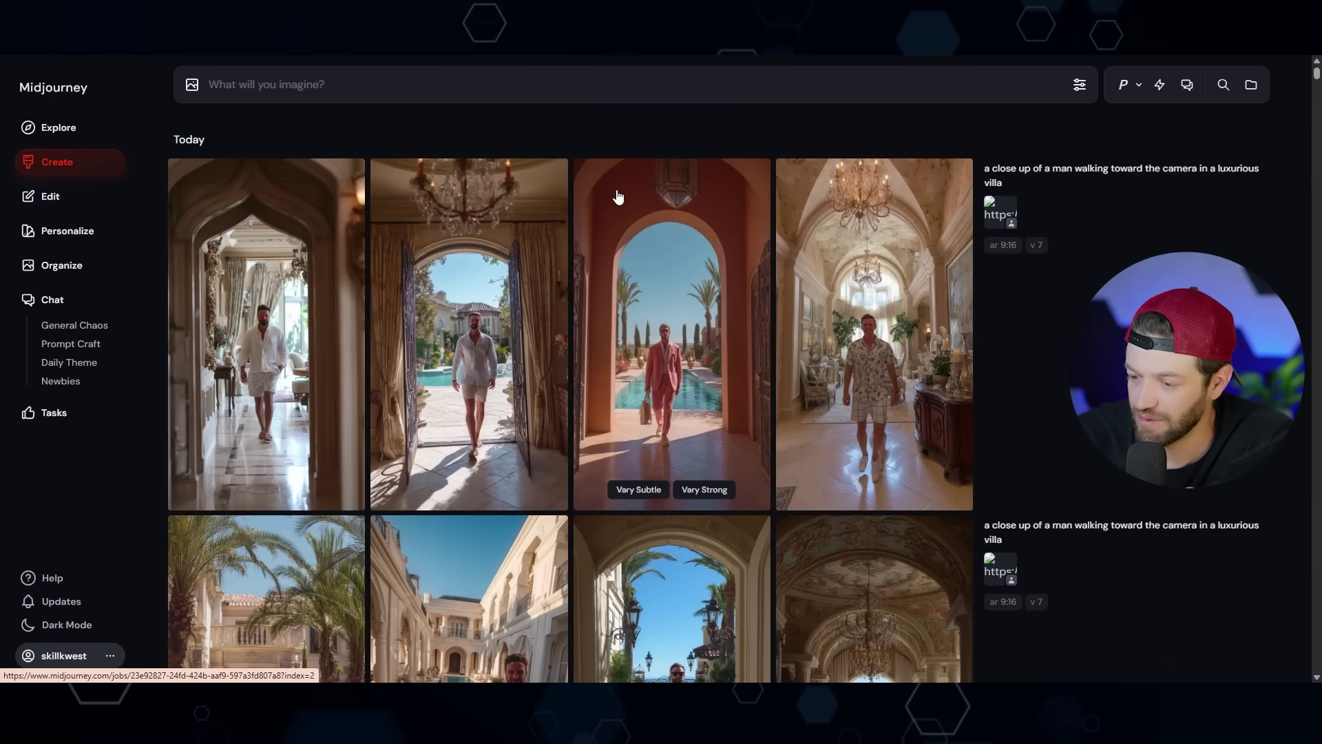
- Look through the generated villa images and enlarge the selfie of the man beside the pool
scroll(617, 197, down, 2)
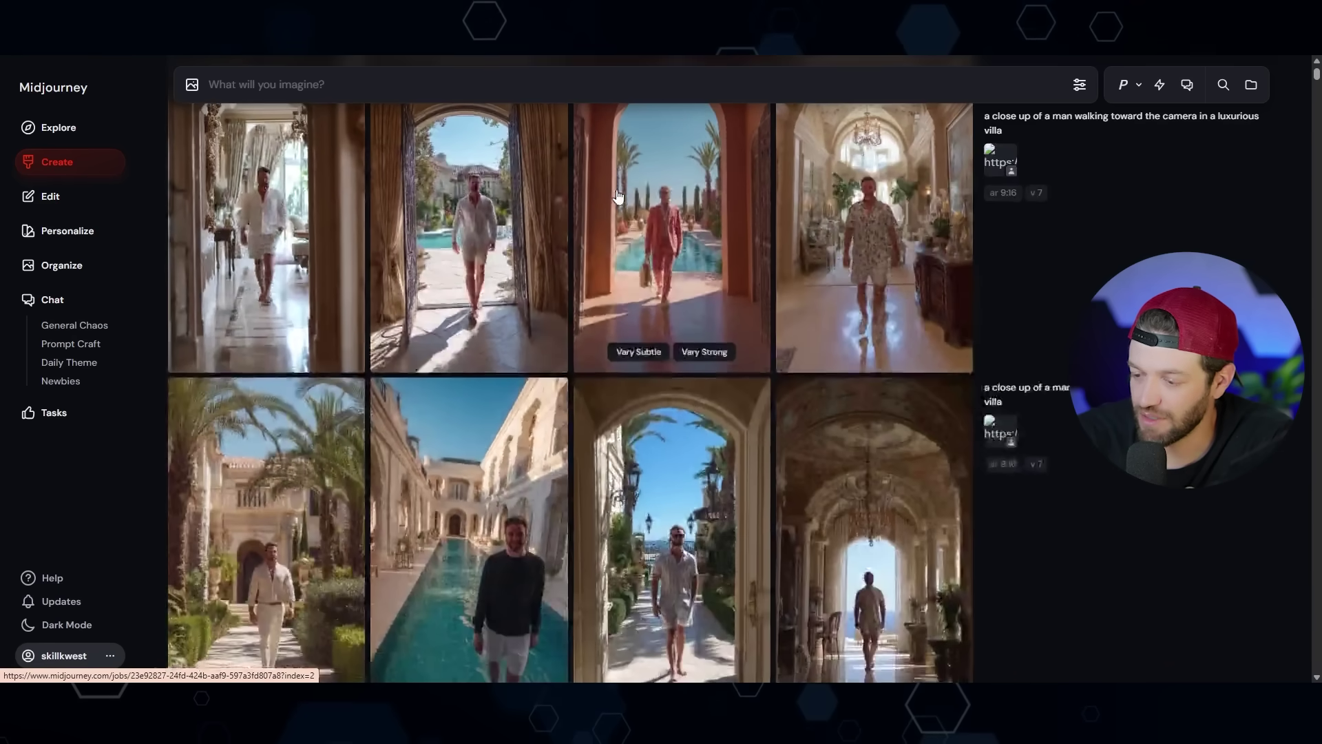
scroll(618, 196, down, 5)
scroll(895, 193, up, 7)
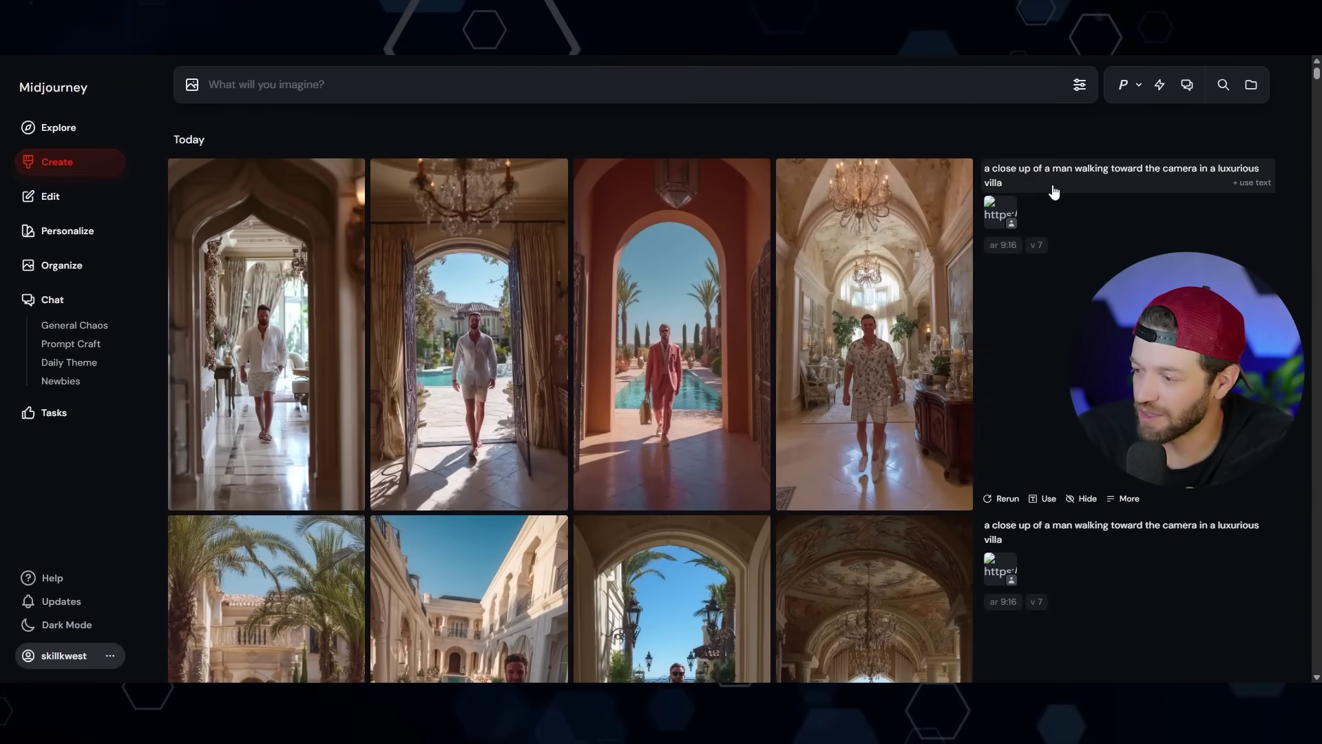
scroll(835, 191, down, 1)
scroll(835, 192, down, 10)
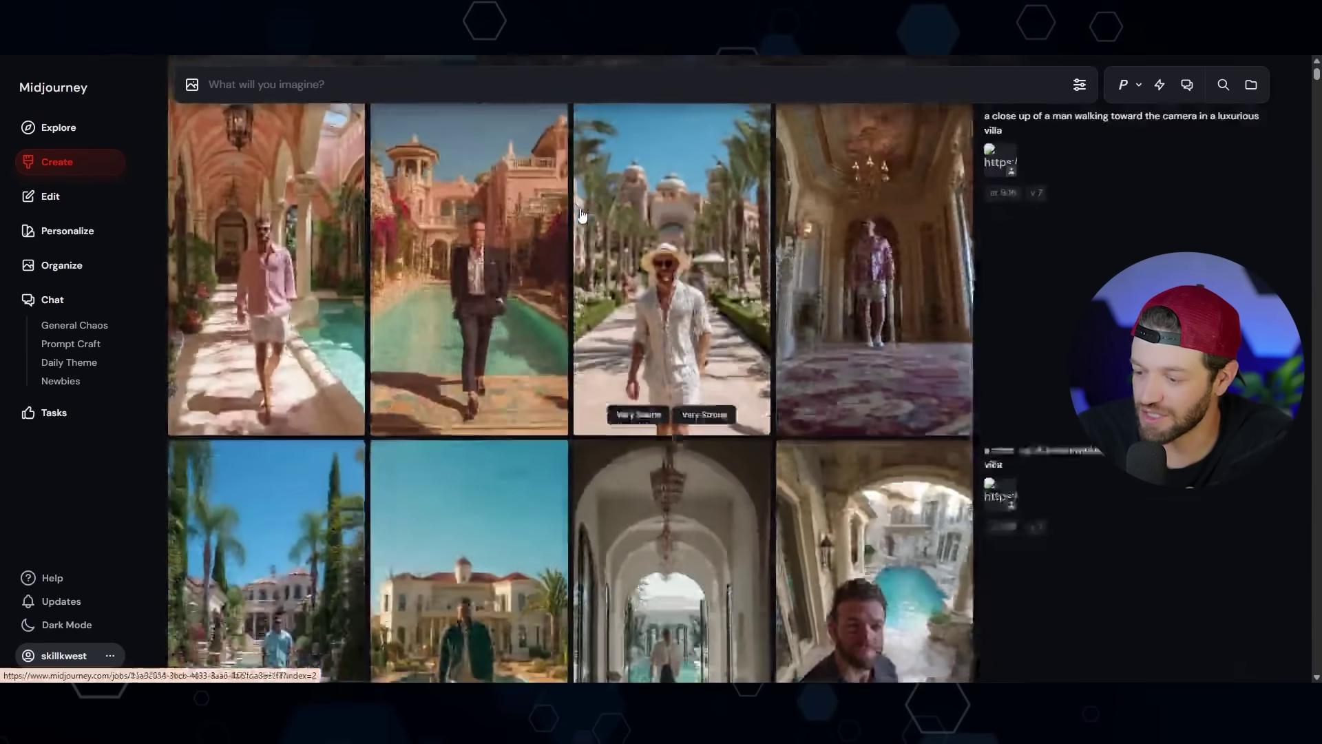
scroll(466, 196, down, 4)
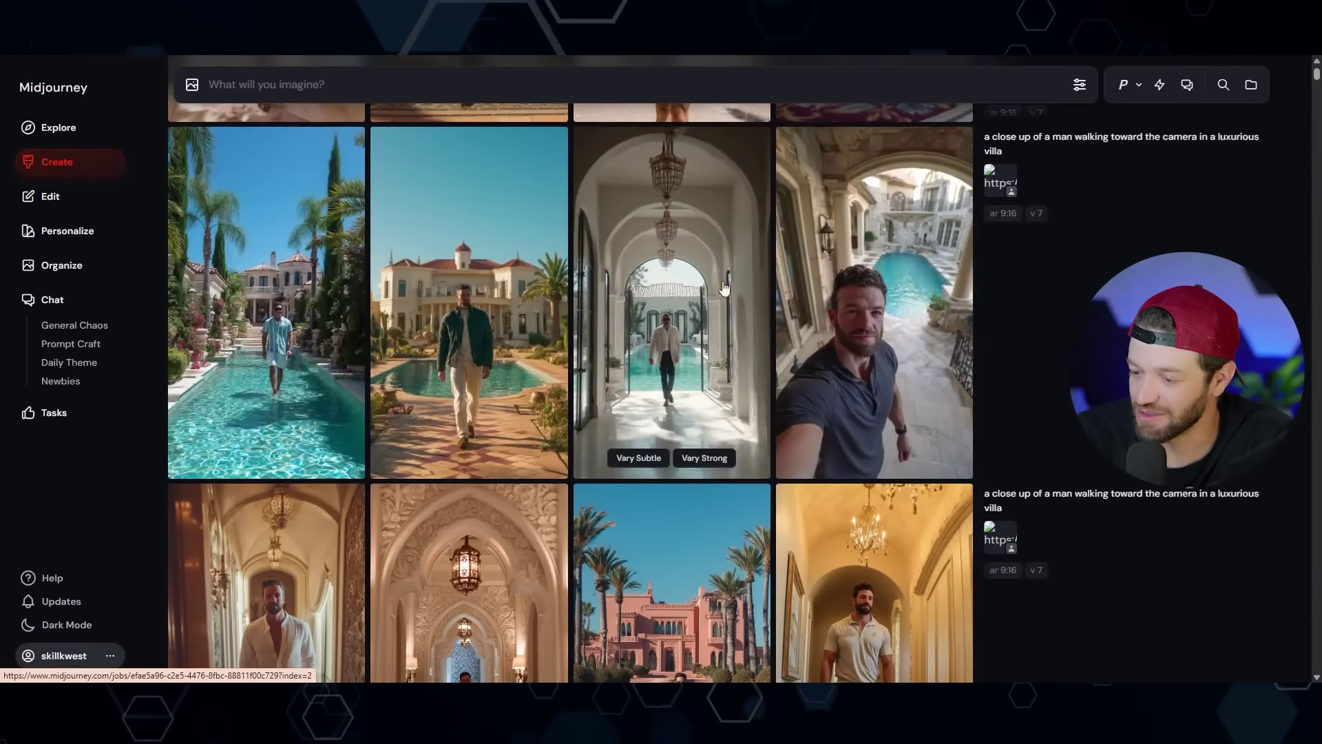
click(849, 308)
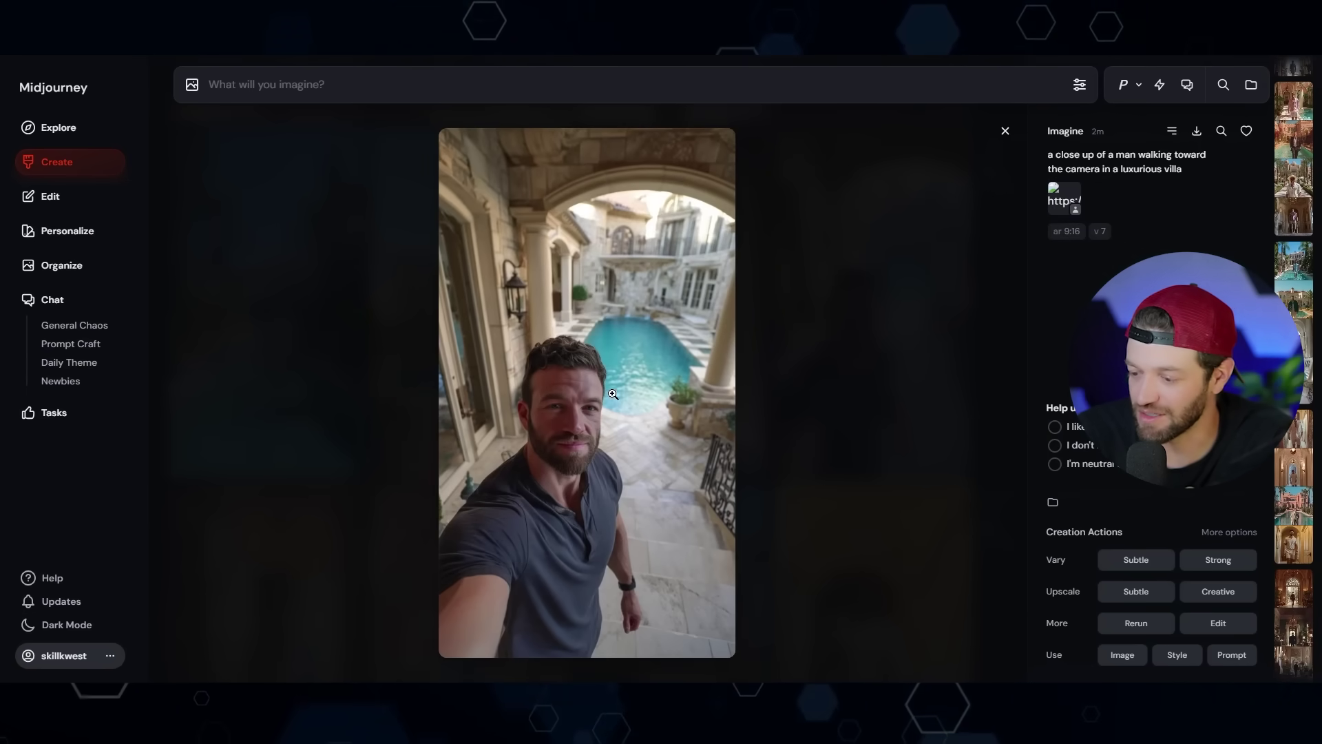
click(390, 302)
- Enlarge the two hallway images of the man walking and check his likeness against the other villa results
scroll(674, 276, down, 4)
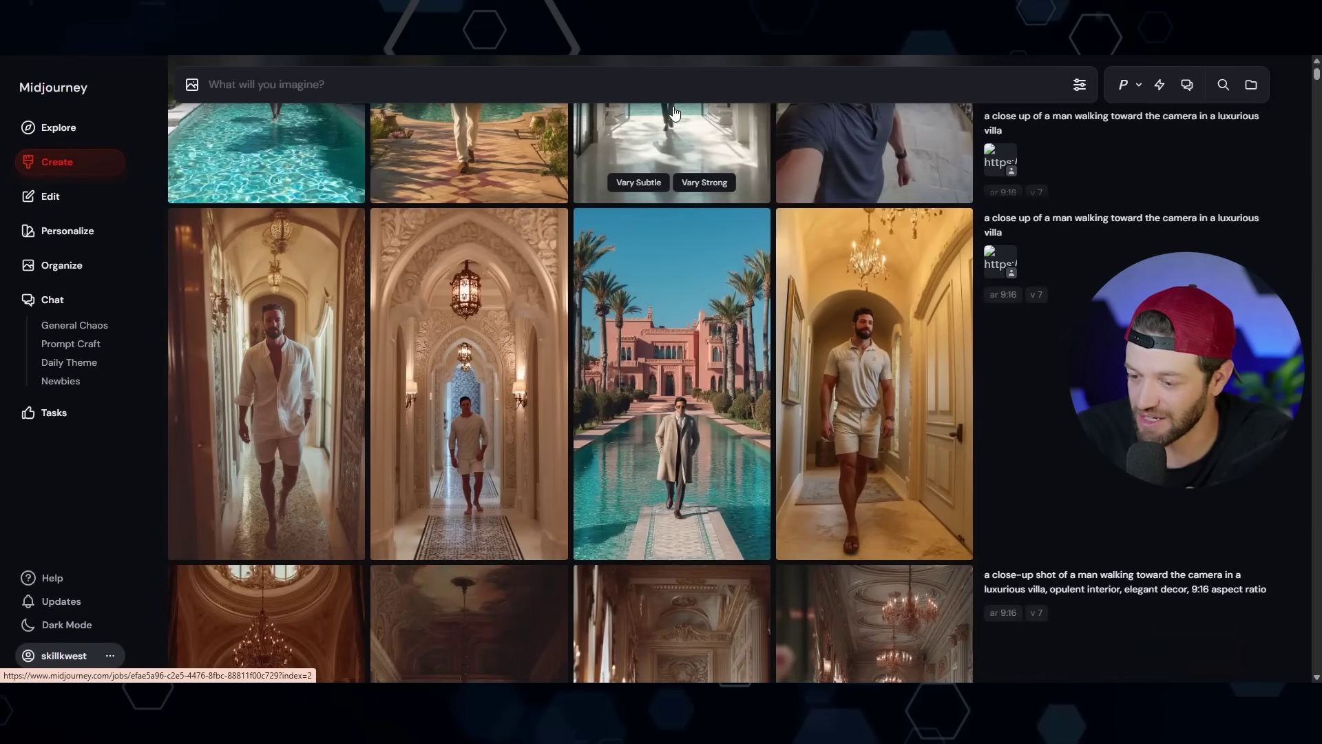
click(305, 360)
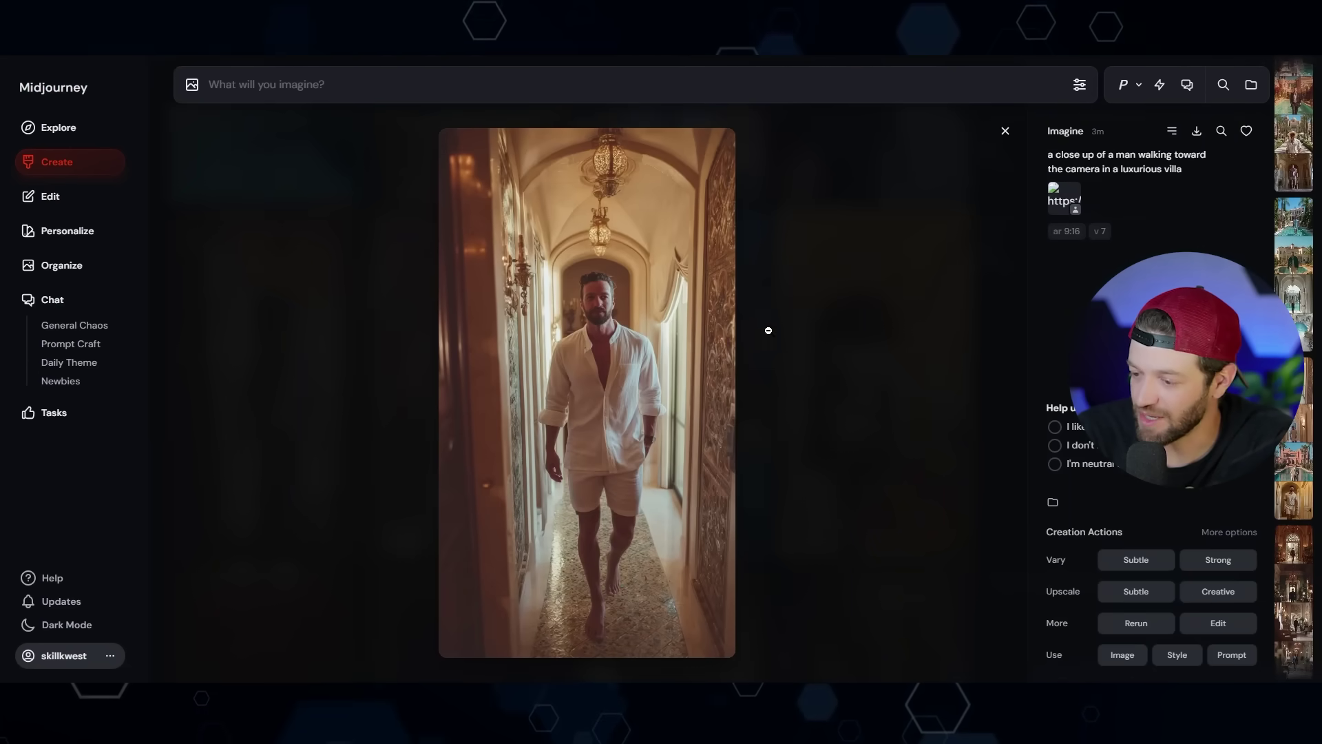
click(817, 328)
click(858, 367)
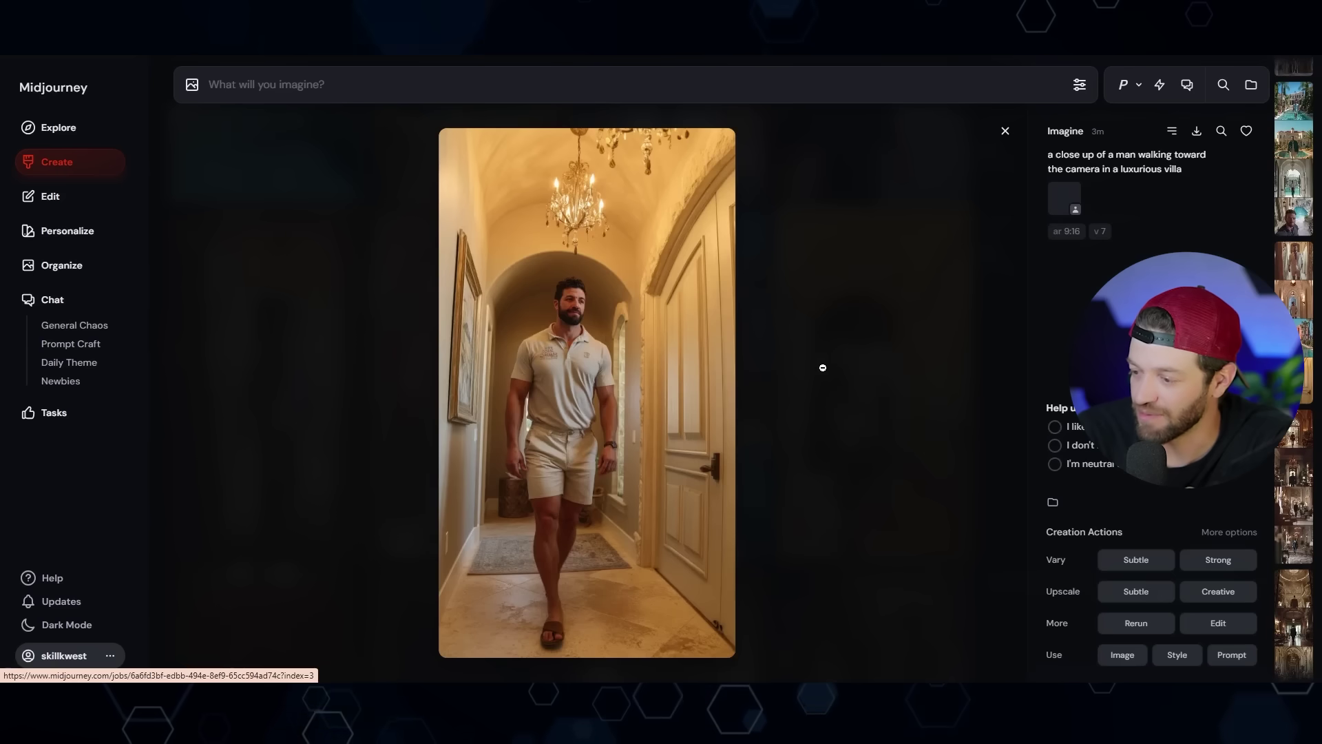
click(842, 344)
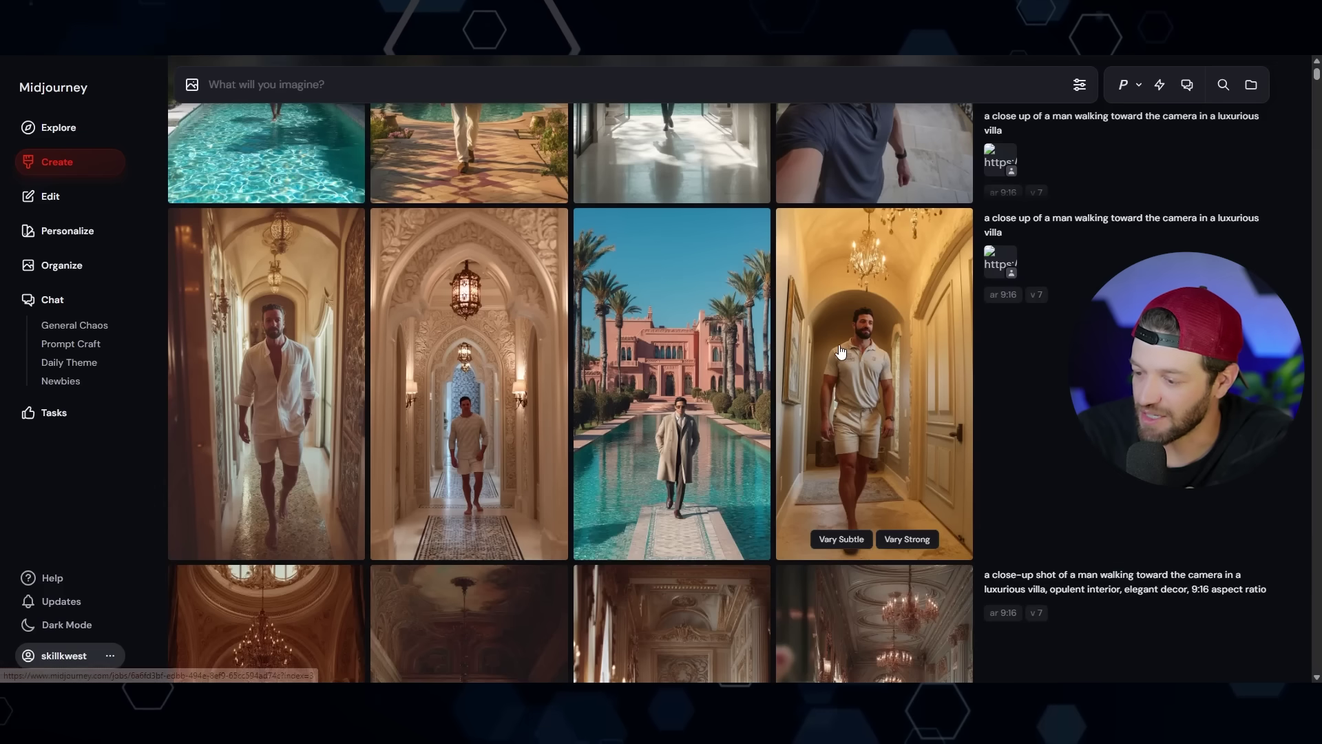
scroll(689, 324, down, 2)
scroll(654, 312, up, 4)
scroll(633, 323, up, 5)
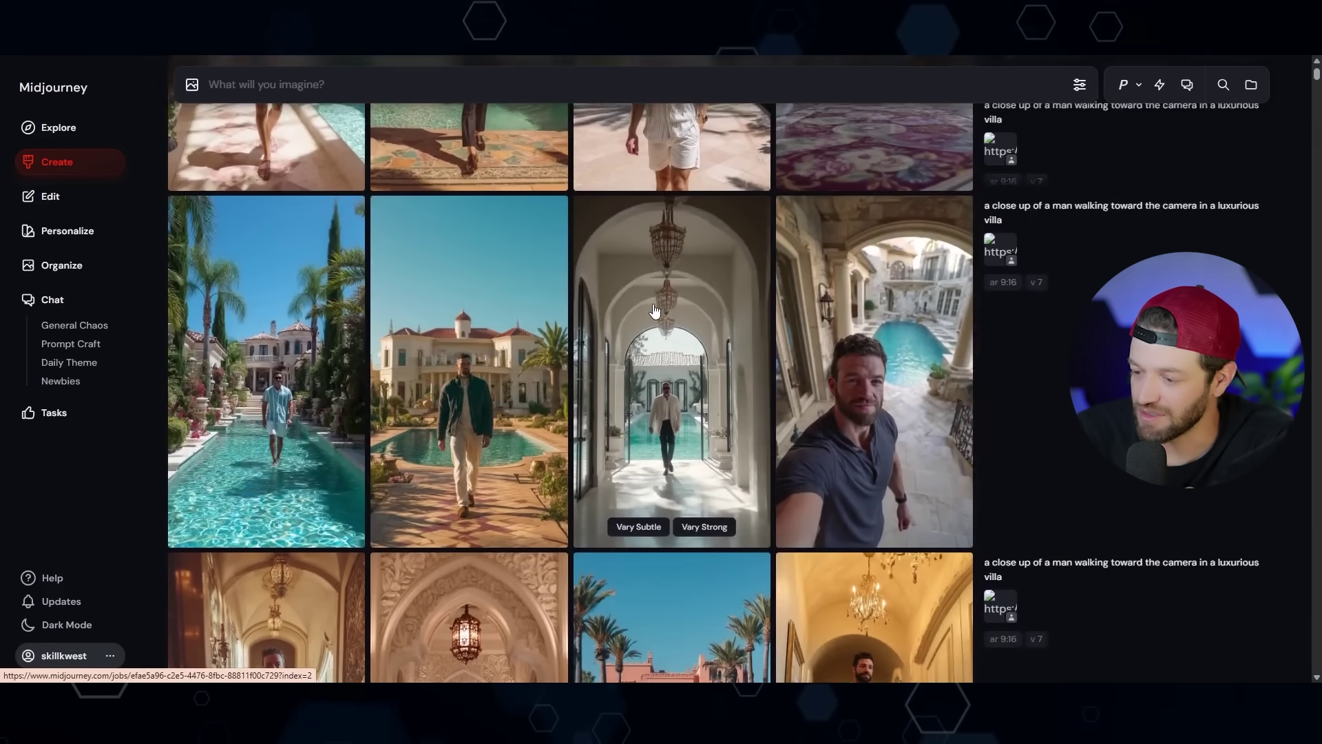
scroll(620, 344, up, 6)
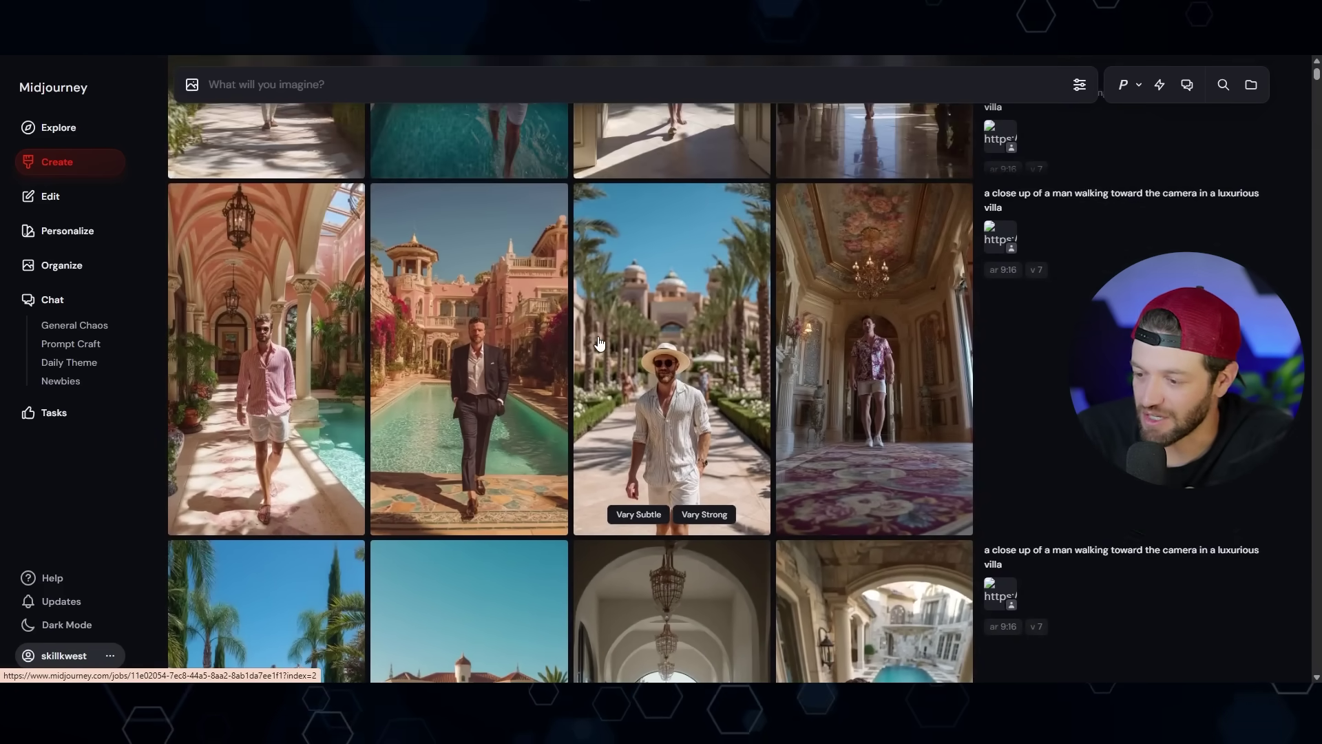
- Set the red-haired woman's portrait as Omni-Reference with weight 350 and generate "a woman in a red dress sitting at a bar"
click(192, 84)
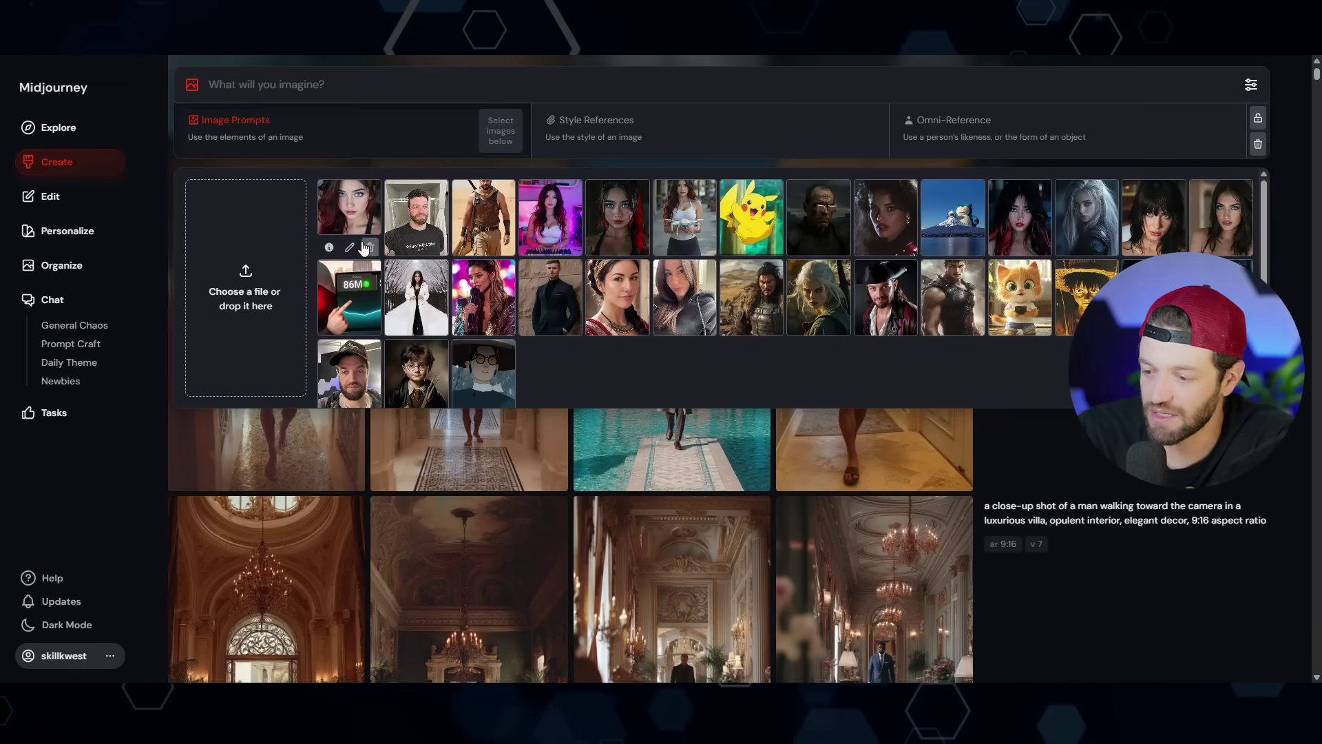
drag(349, 218, 1033, 131)
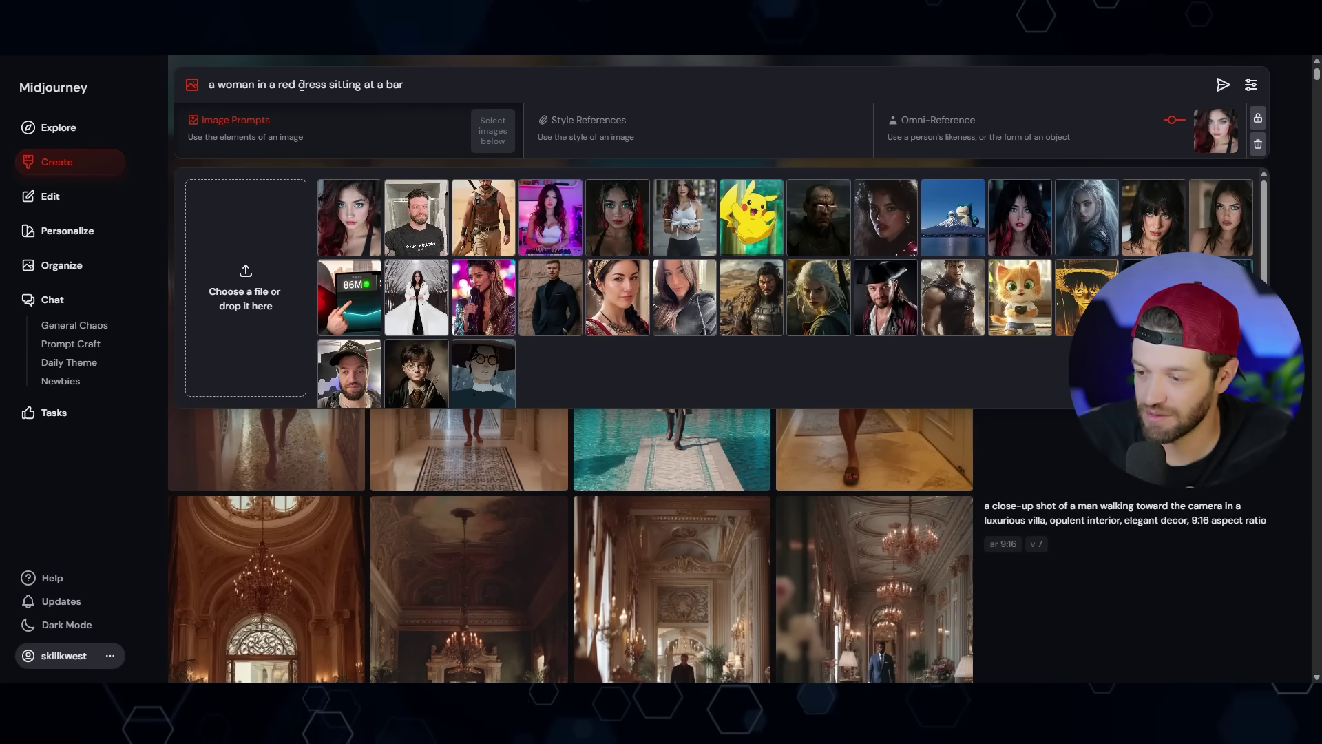
key(Return)
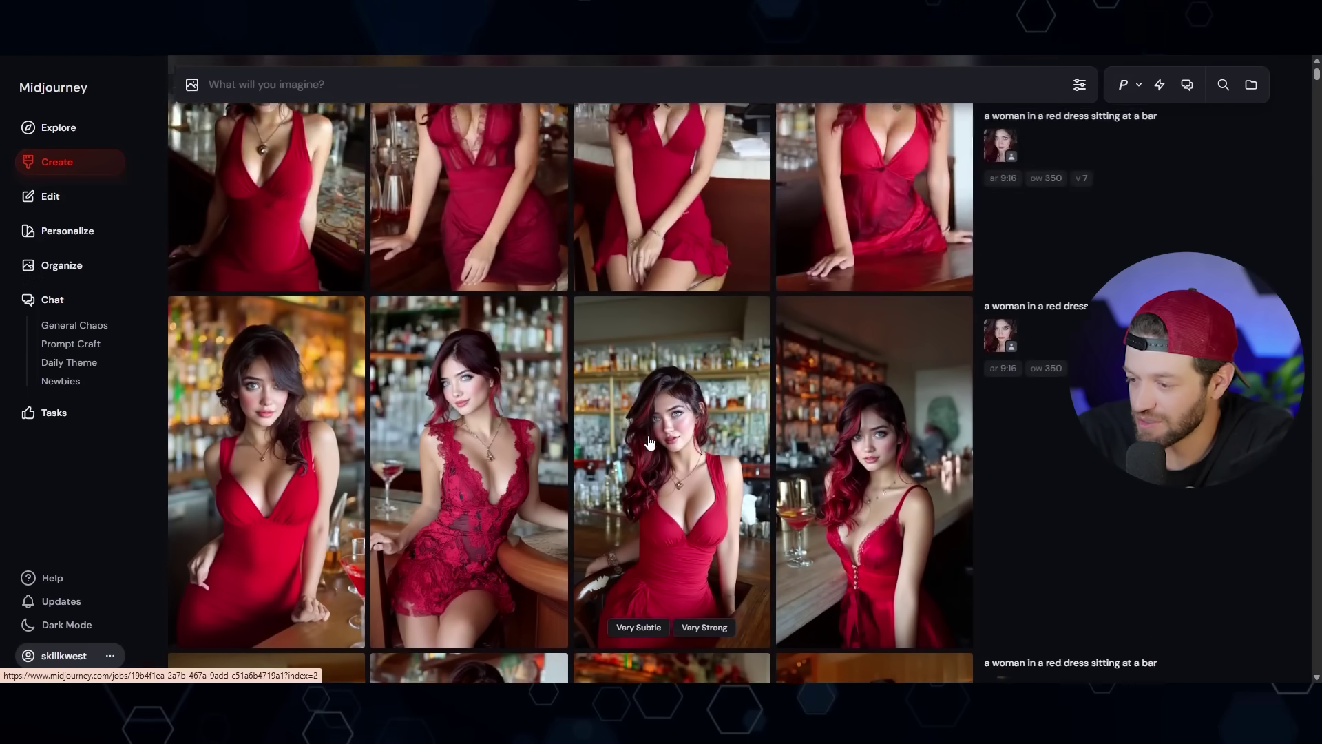
scroll(634, 413, down, 4)
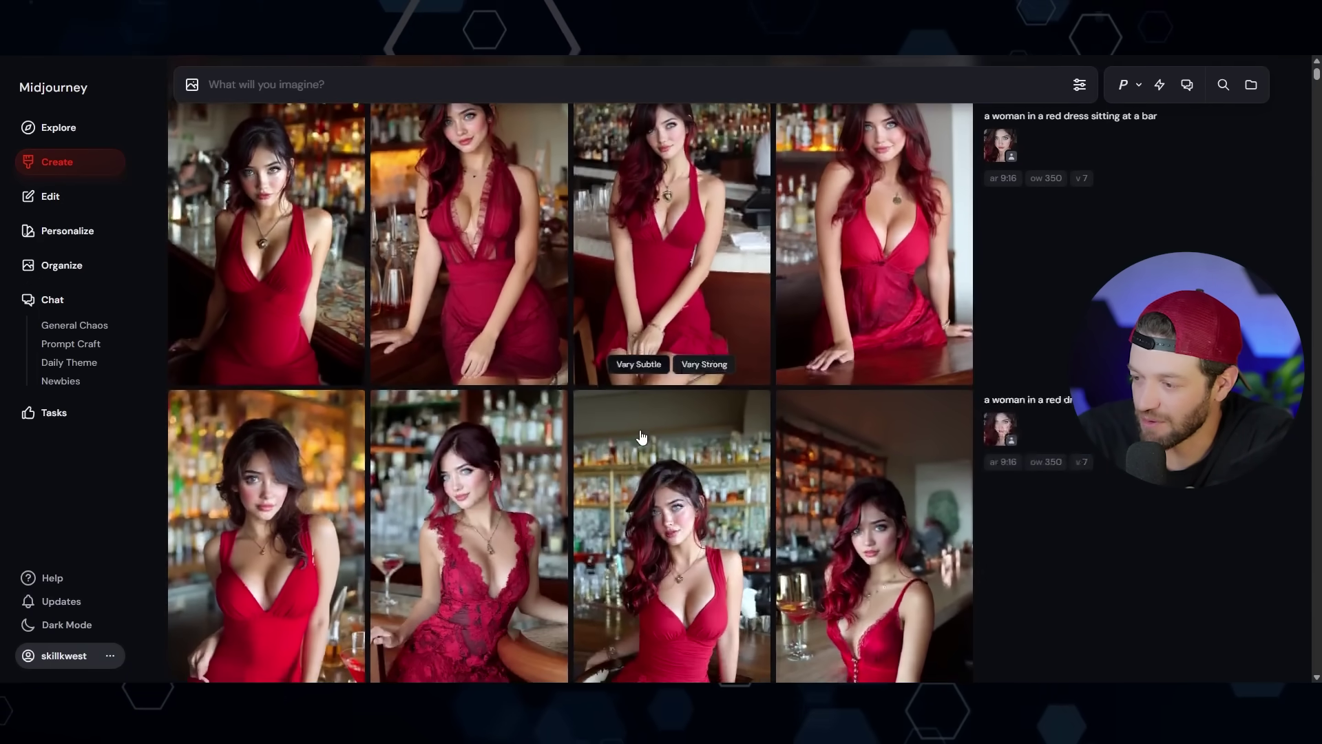
- Look over the weight-350 bar images and generate "a woman in a red dress sitting at a bar" again with Omni-Reference weight 1000
scroll(566, 325, down, 3)
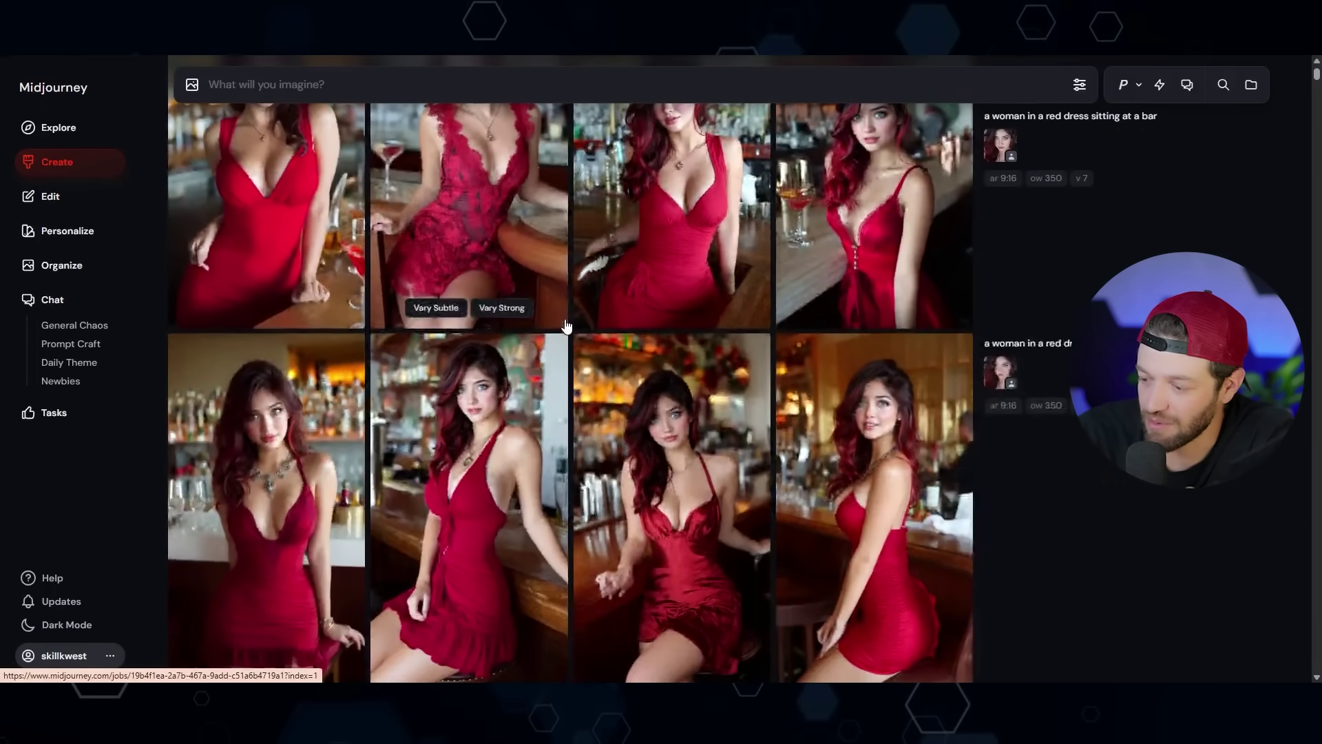
scroll(565, 325, down, 5)
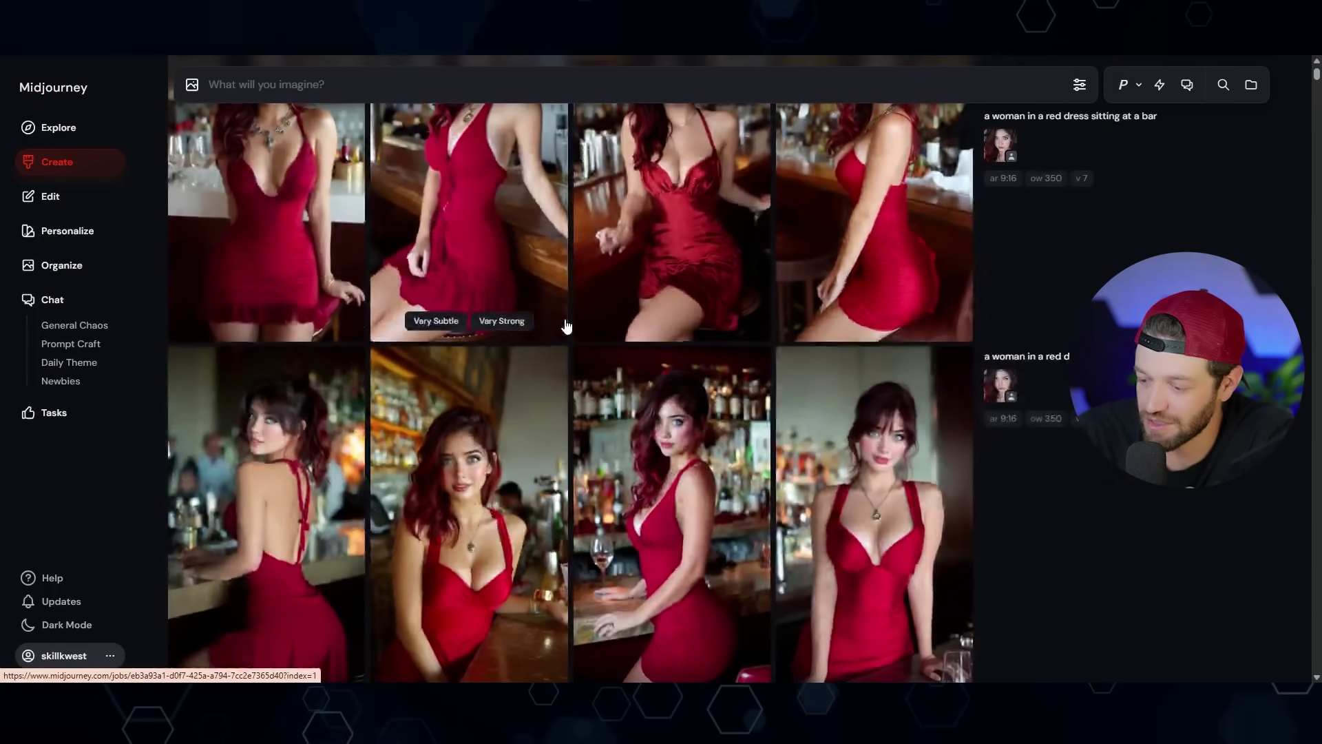
click(1001, 121)
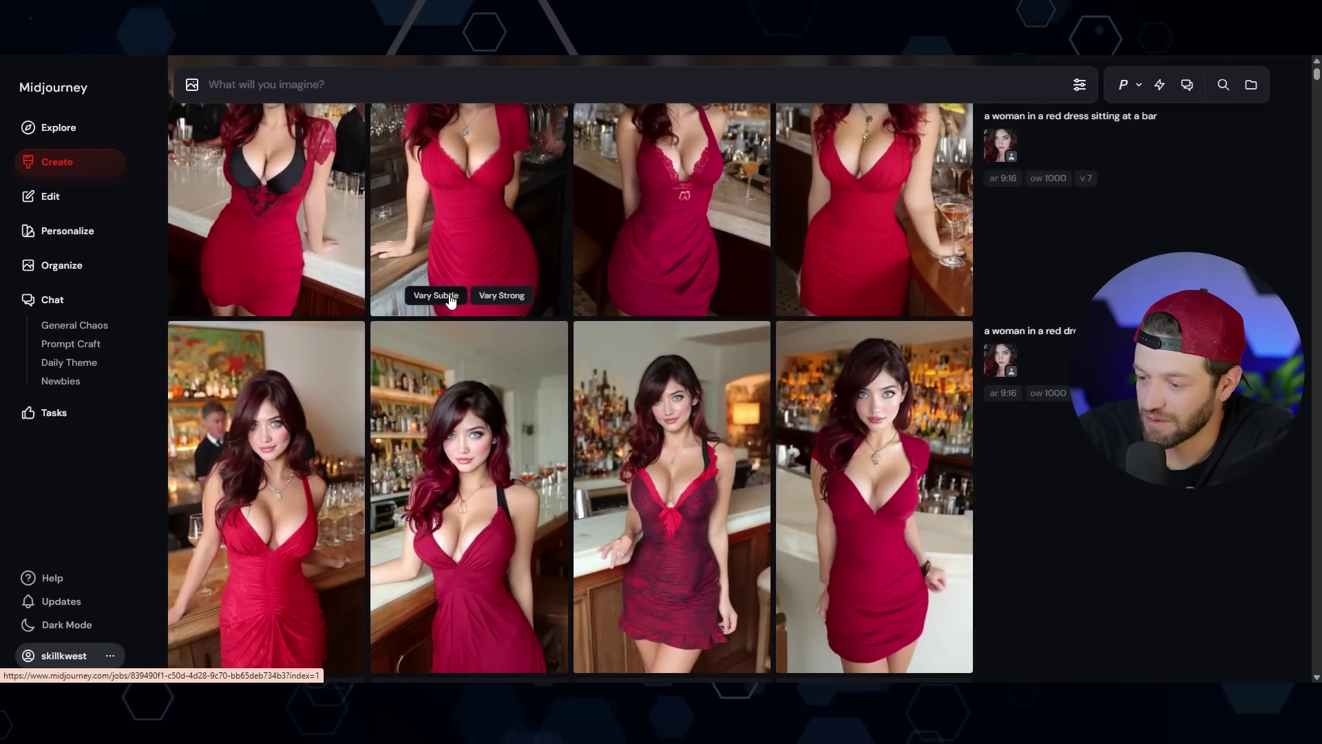
- Review the weight-1000 bar images and generate the same red-dress prompt with the Omni-Reference weight lowered to 75
scroll(441, 296, up, 5)
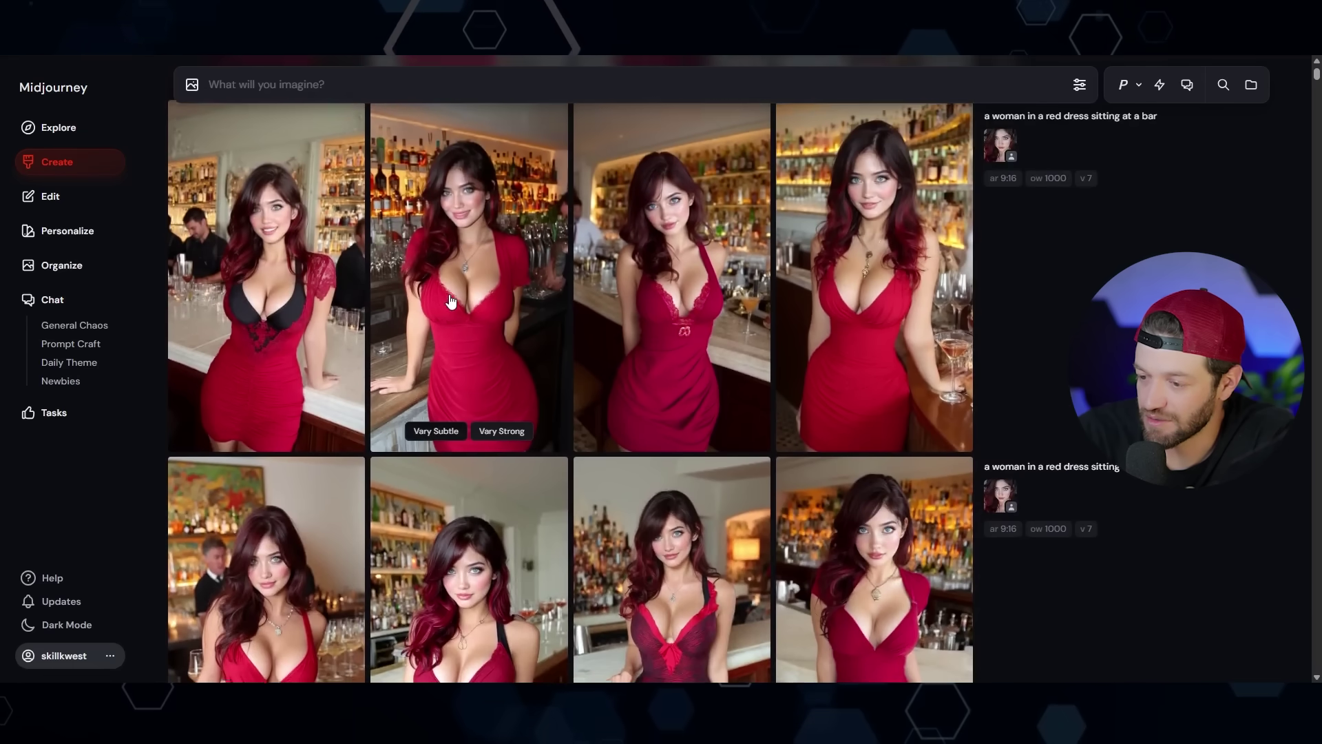
scroll(451, 301, up, 1)
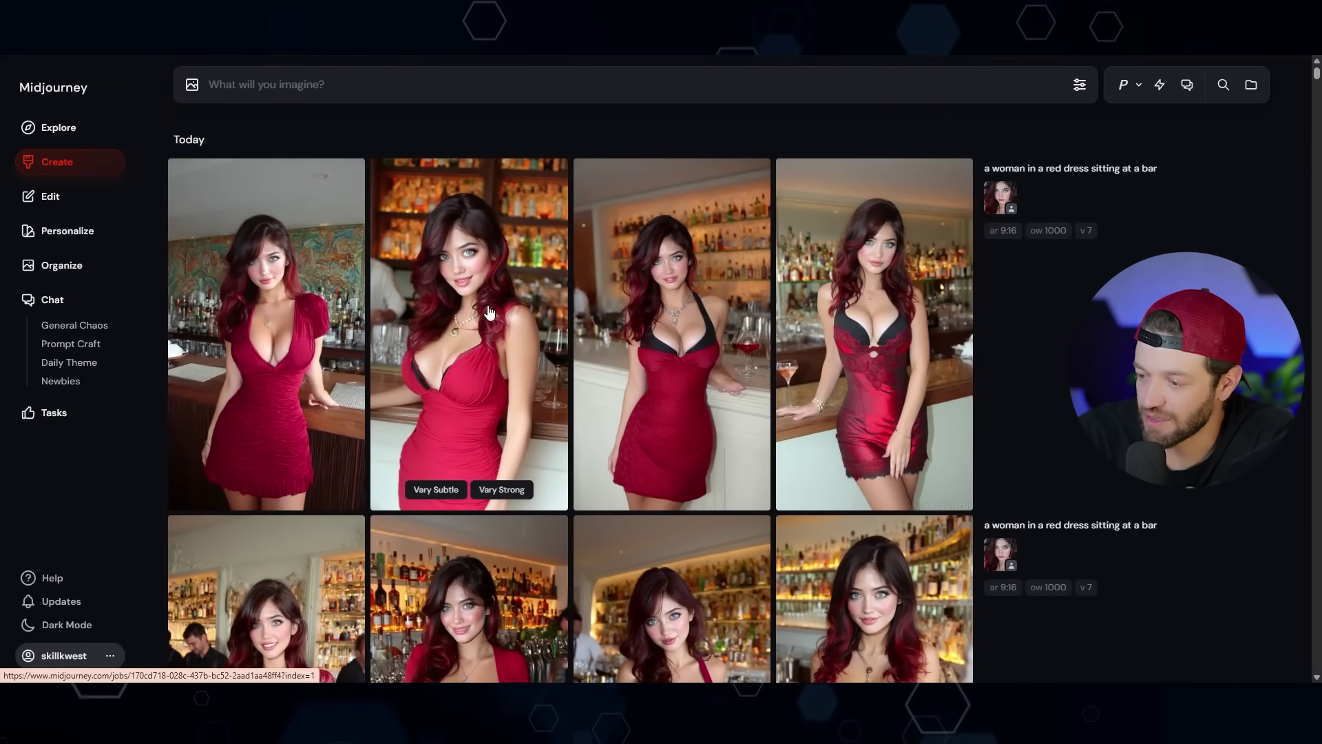
click(192, 84)
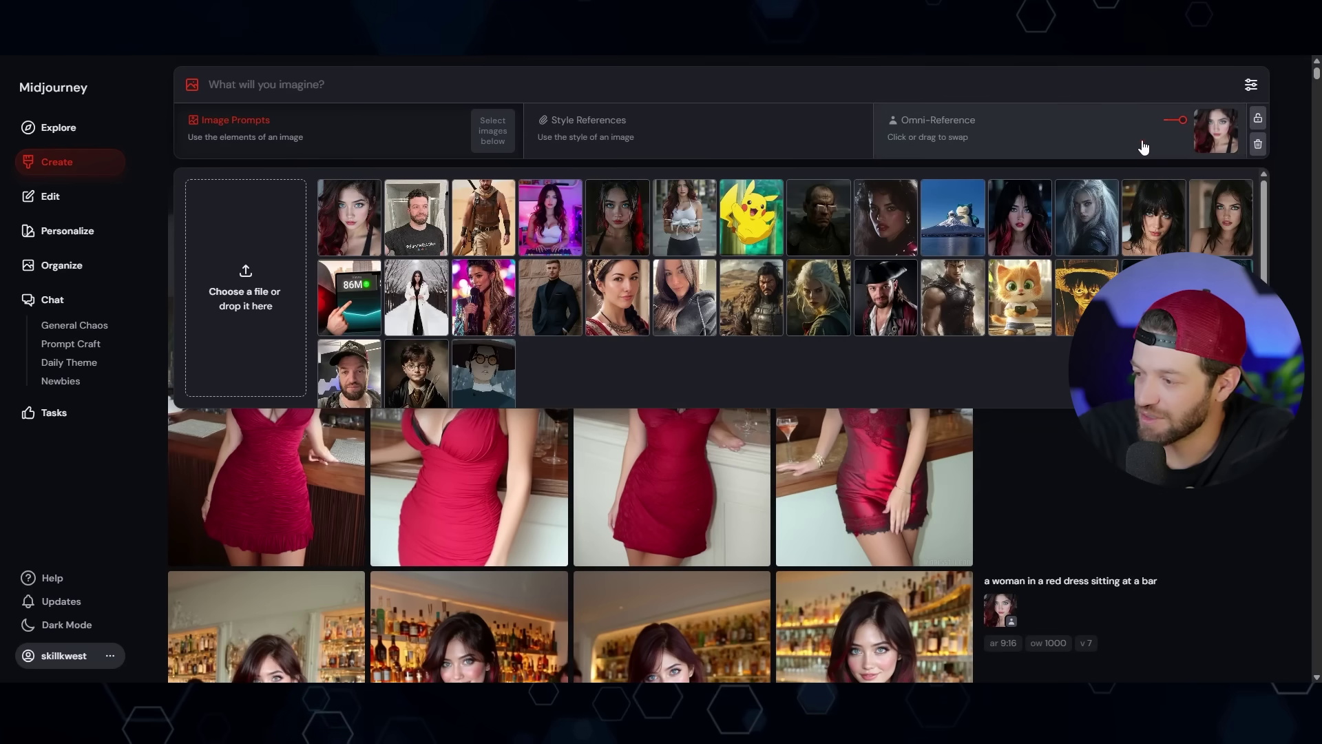
click(1175, 120)
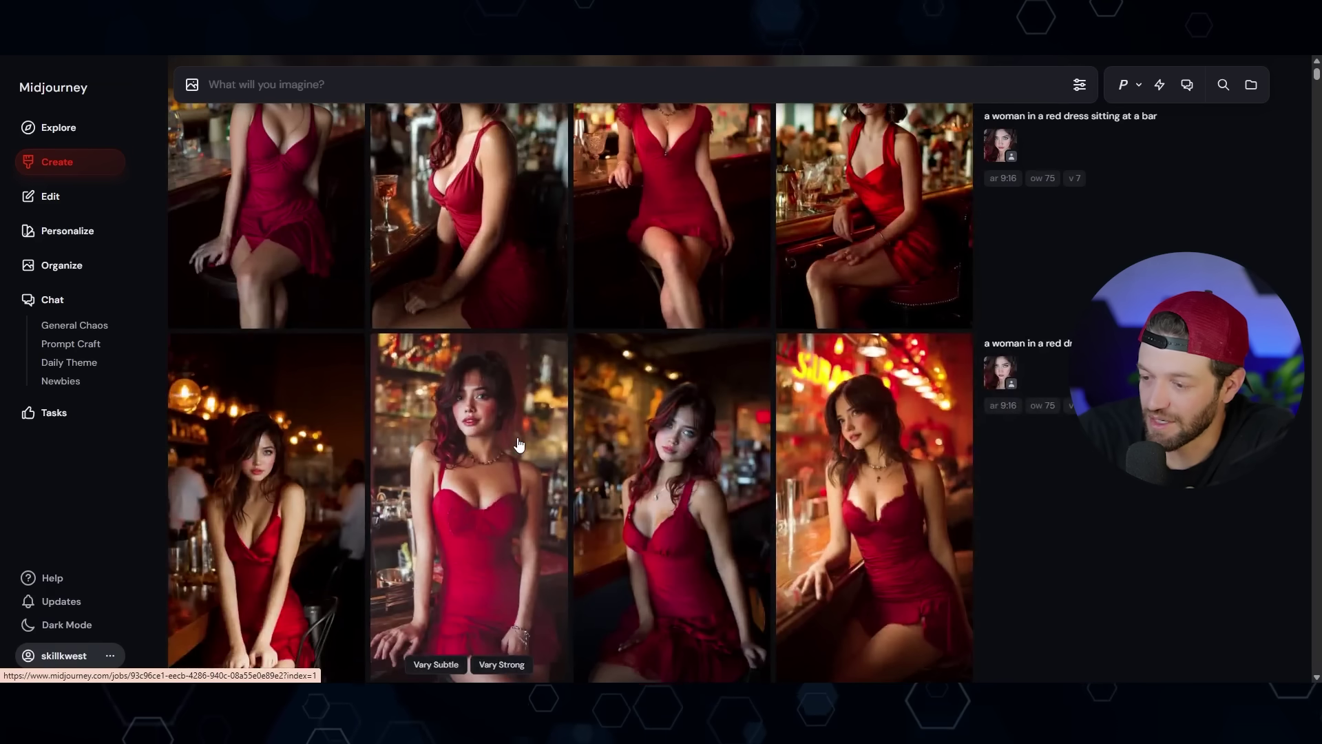
- Compare the weight-75 bar images with the weight-1000 ones, checking lighting, pose and the woman's likeness
scroll(520, 444, up, 3)
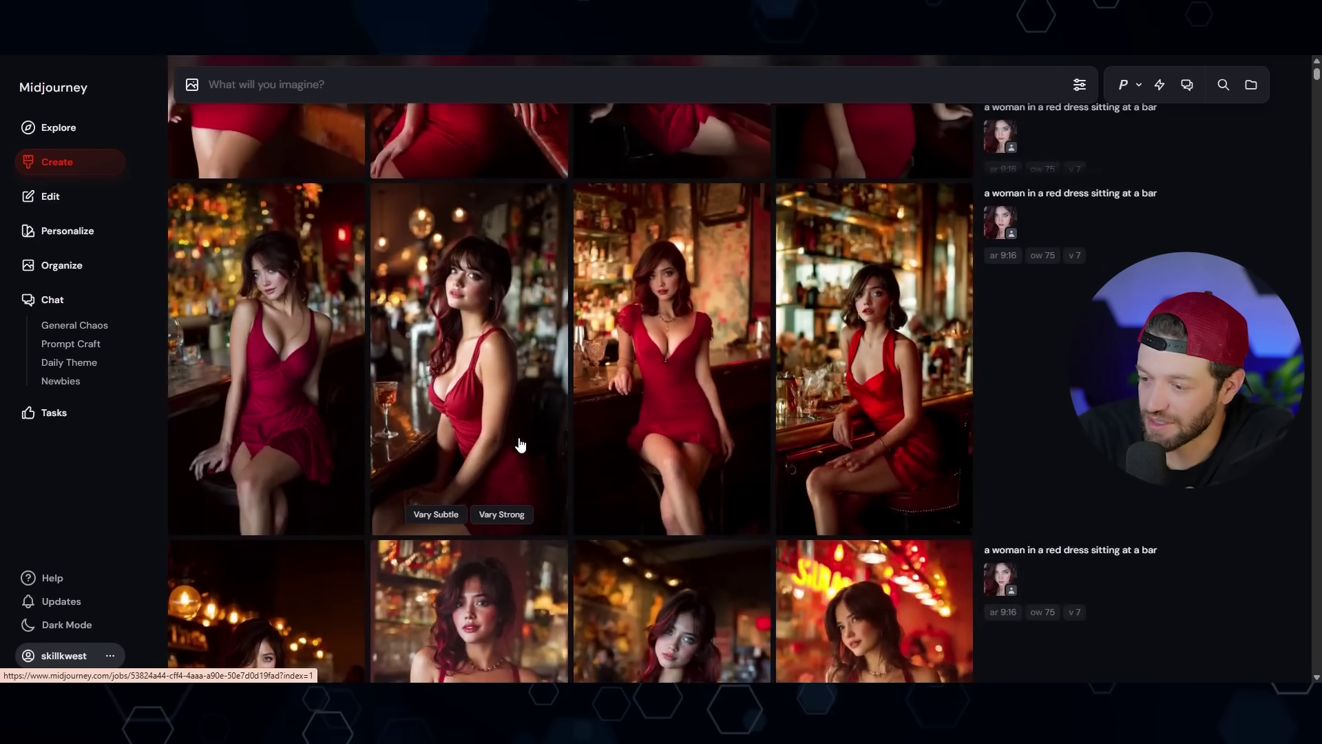
scroll(520, 444, up, 5)
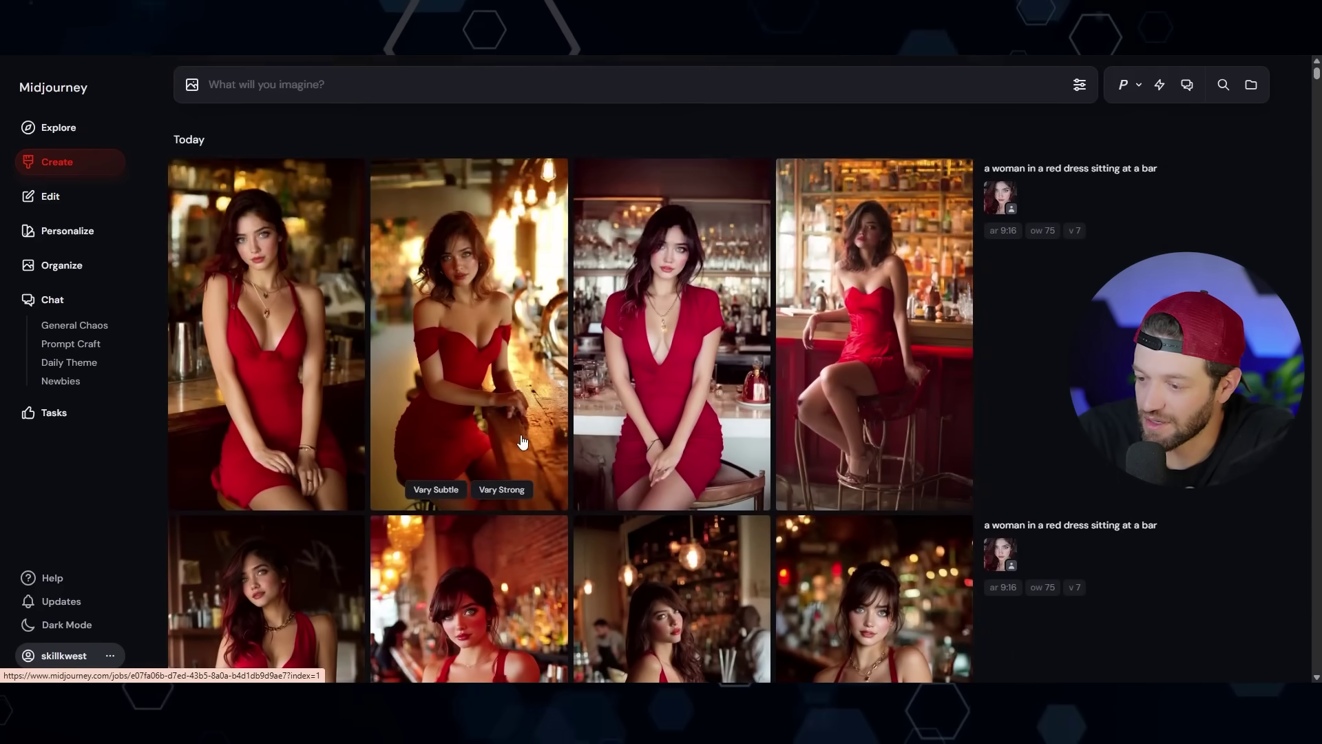
scroll(544, 359, down, 15)
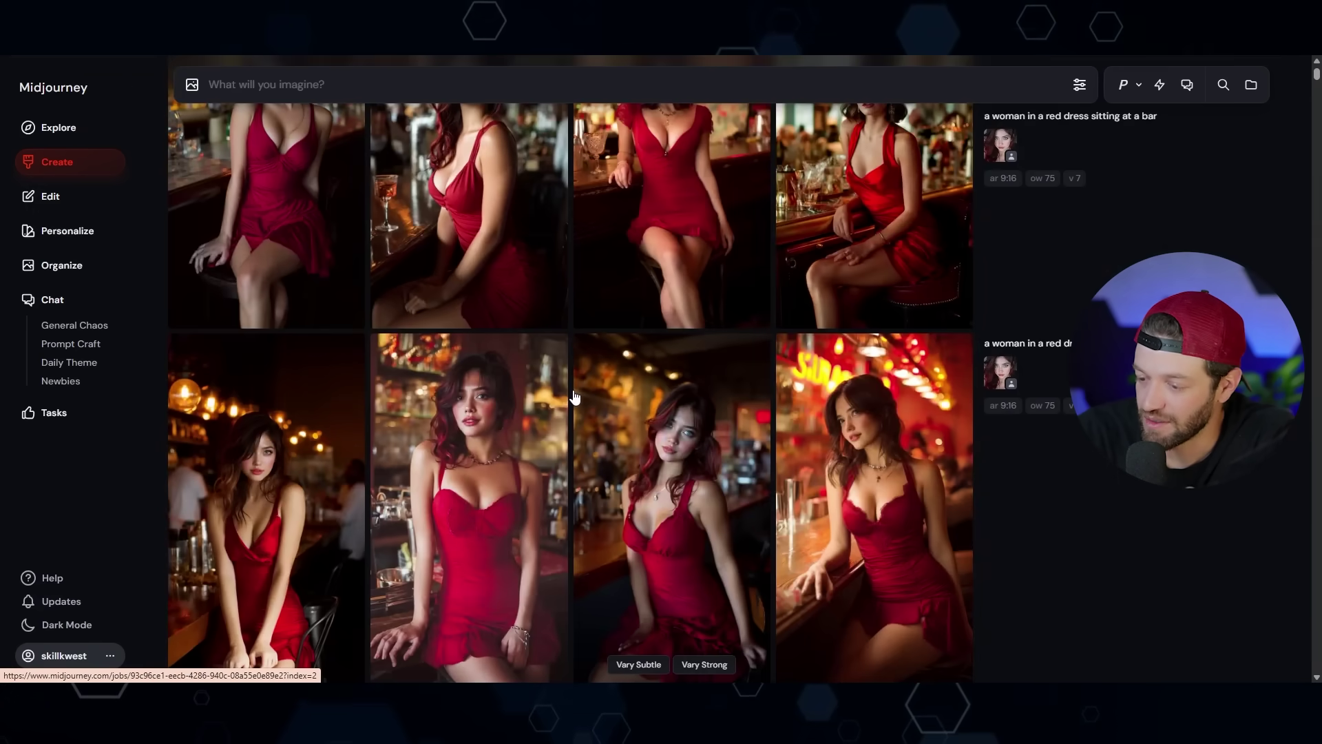
scroll(581, 393, down, 5)
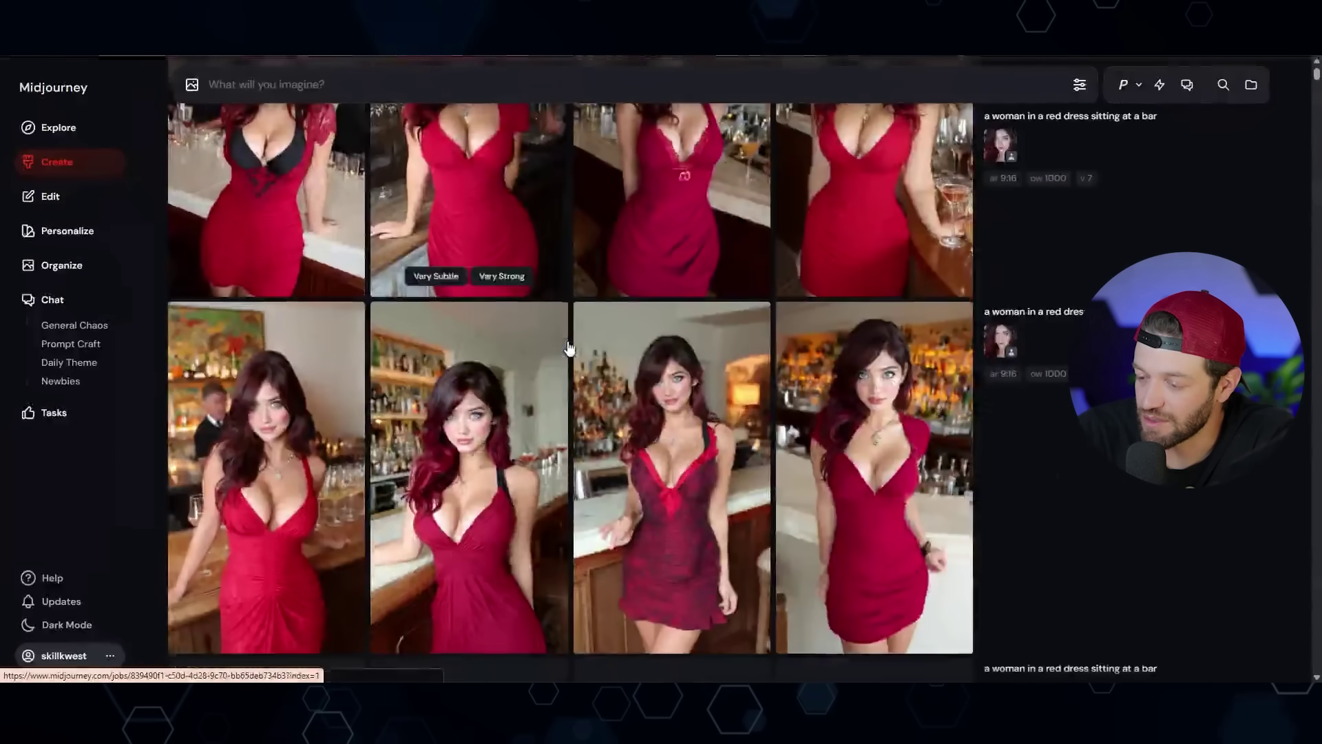
scroll(501, 406, up, 1)
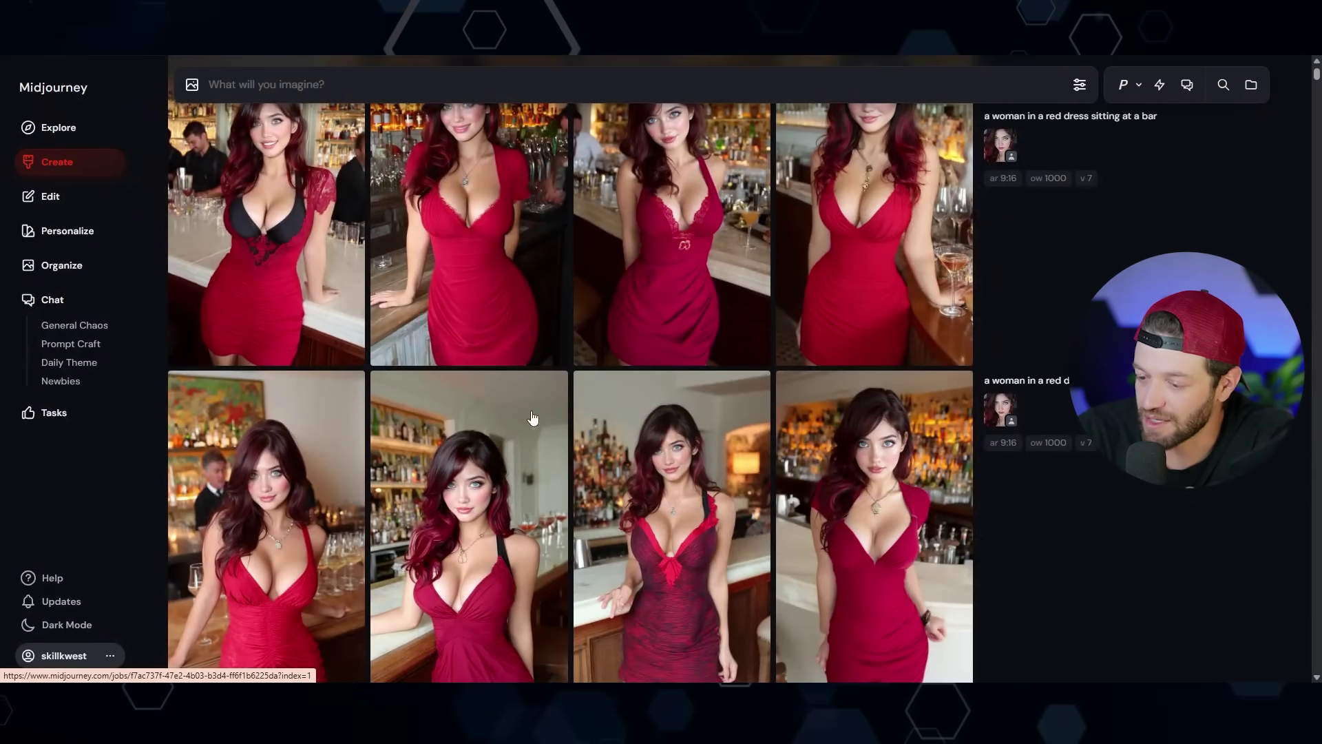
scroll(527, 412, down, 1)
scroll(562, 396, up, 2)
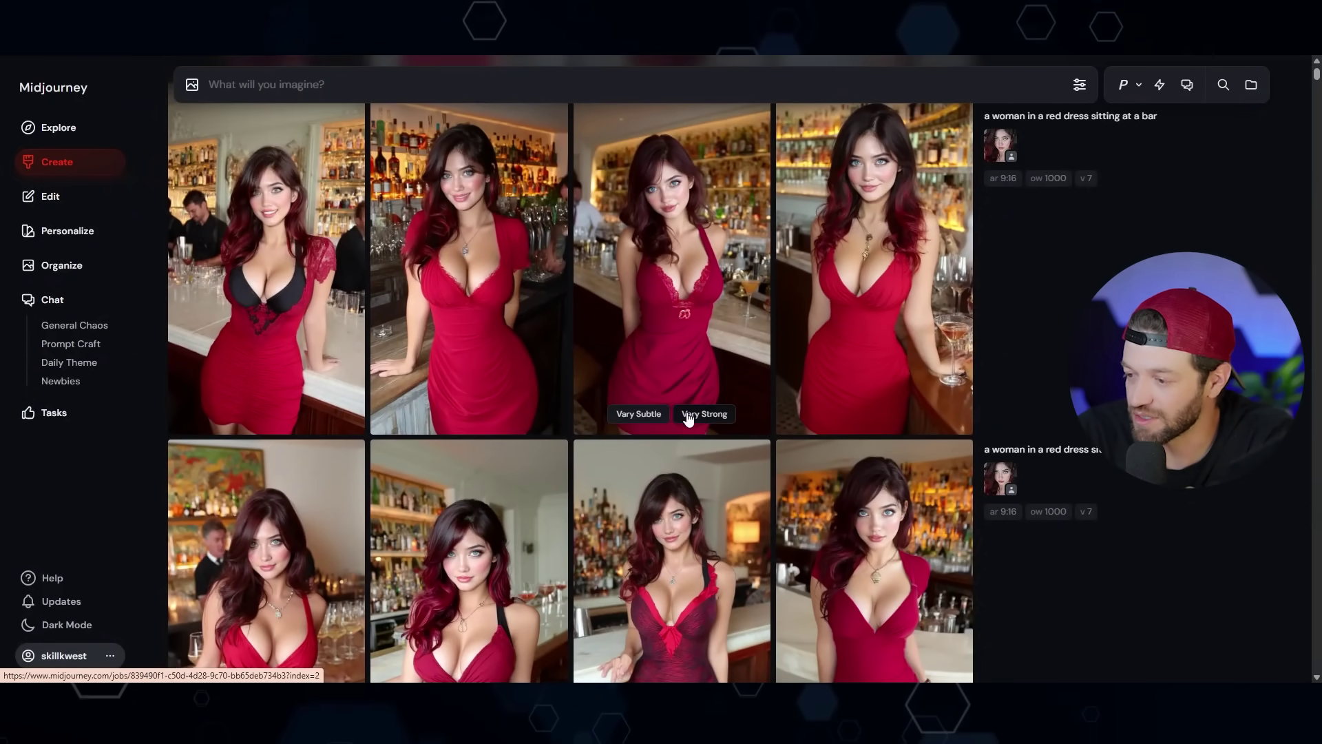
scroll(577, 406, up, 1)
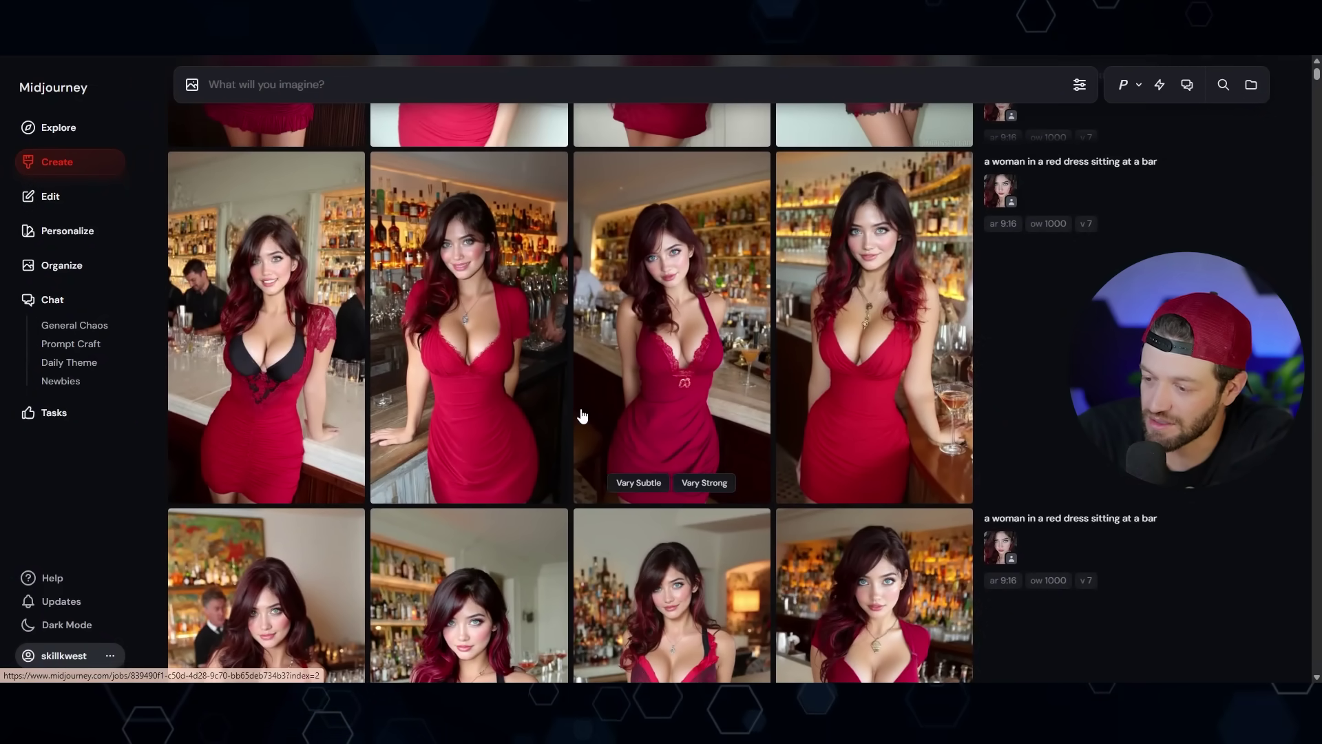
scroll(582, 416, up, 3)
scroll(591, 457, down, 3)
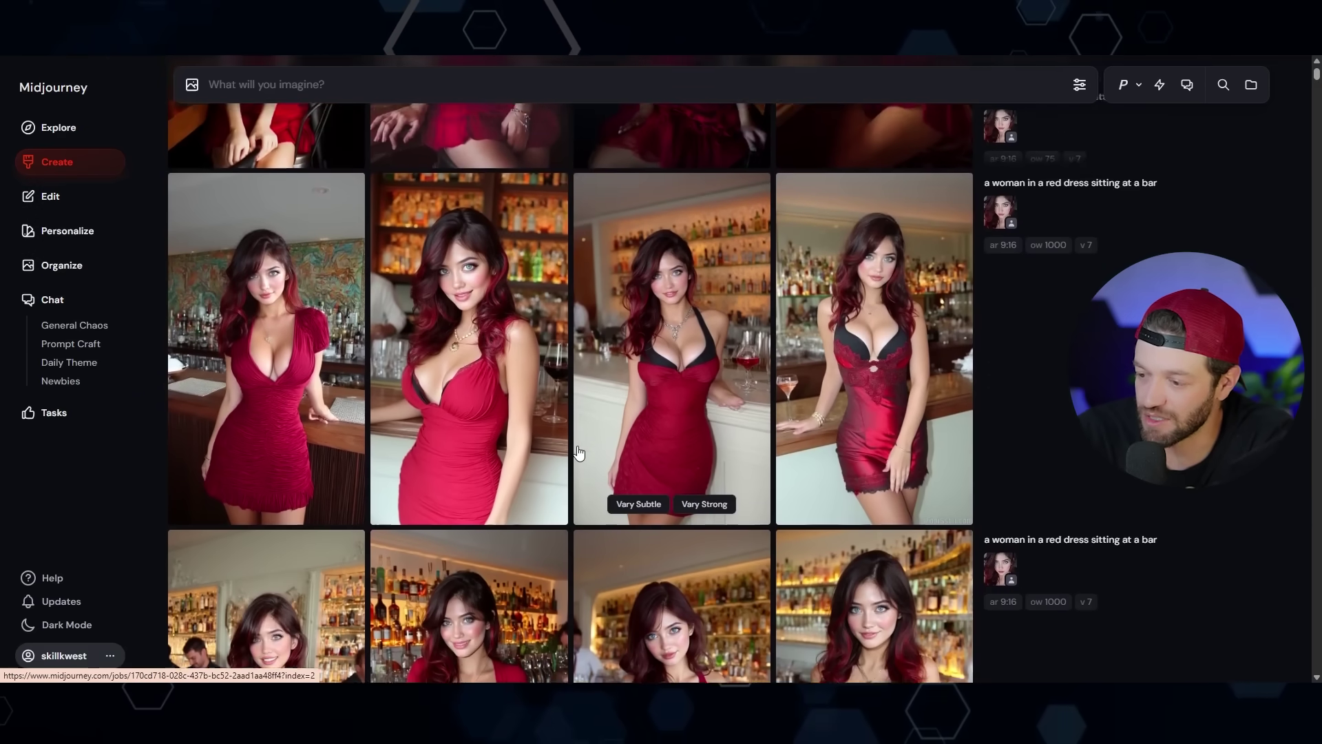
- Re-examine the newest weight-75 bar images for variety and facial resemblance to the reference portrait
scroll(582, 455, up, 8)
scroll(578, 453, up, 6)
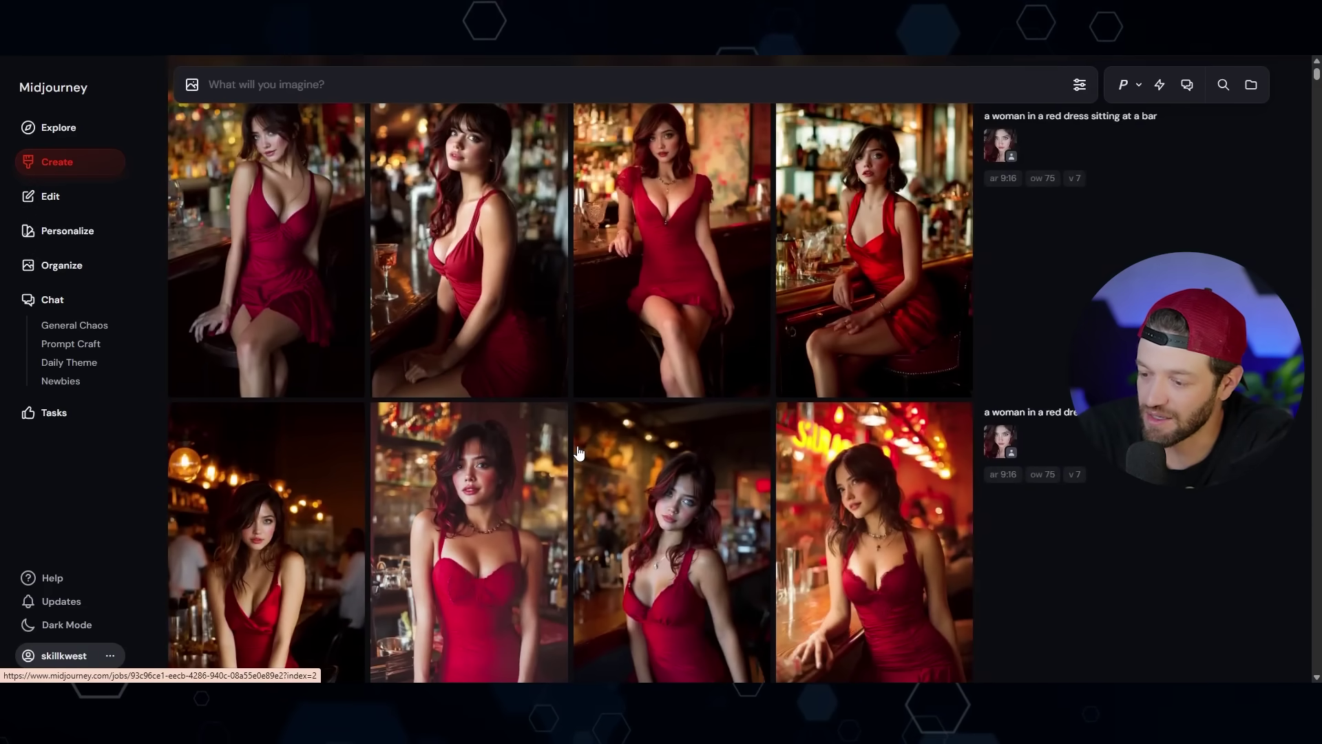
scroll(579, 452, up, 10)
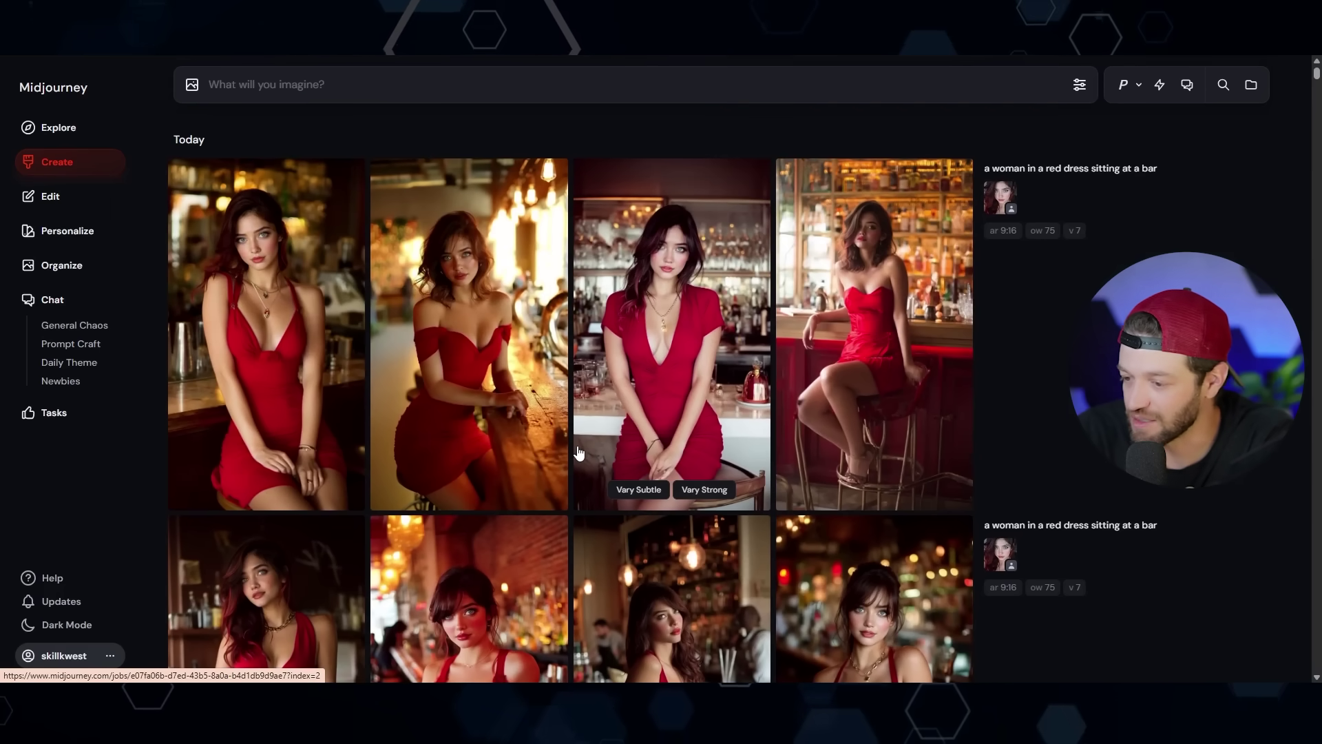
scroll(549, 421, down, 6)
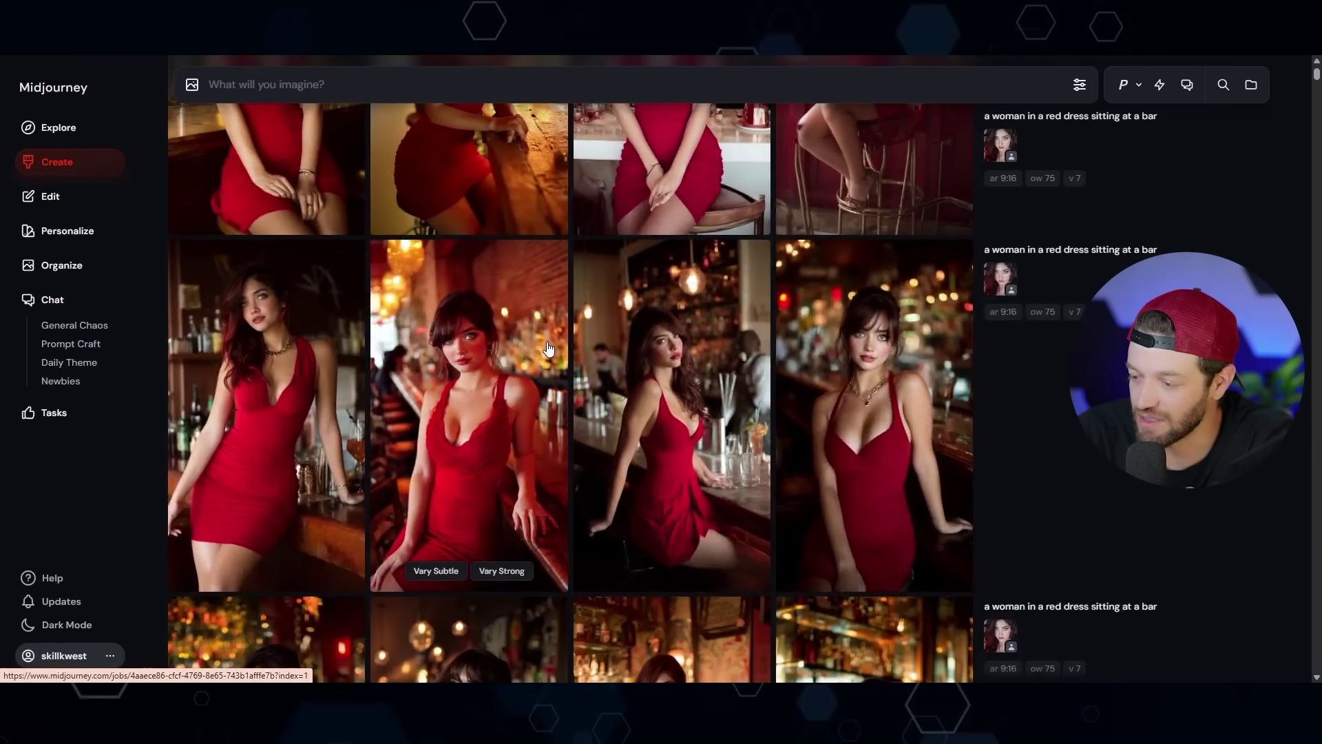
scroll(493, 314, up, 6)
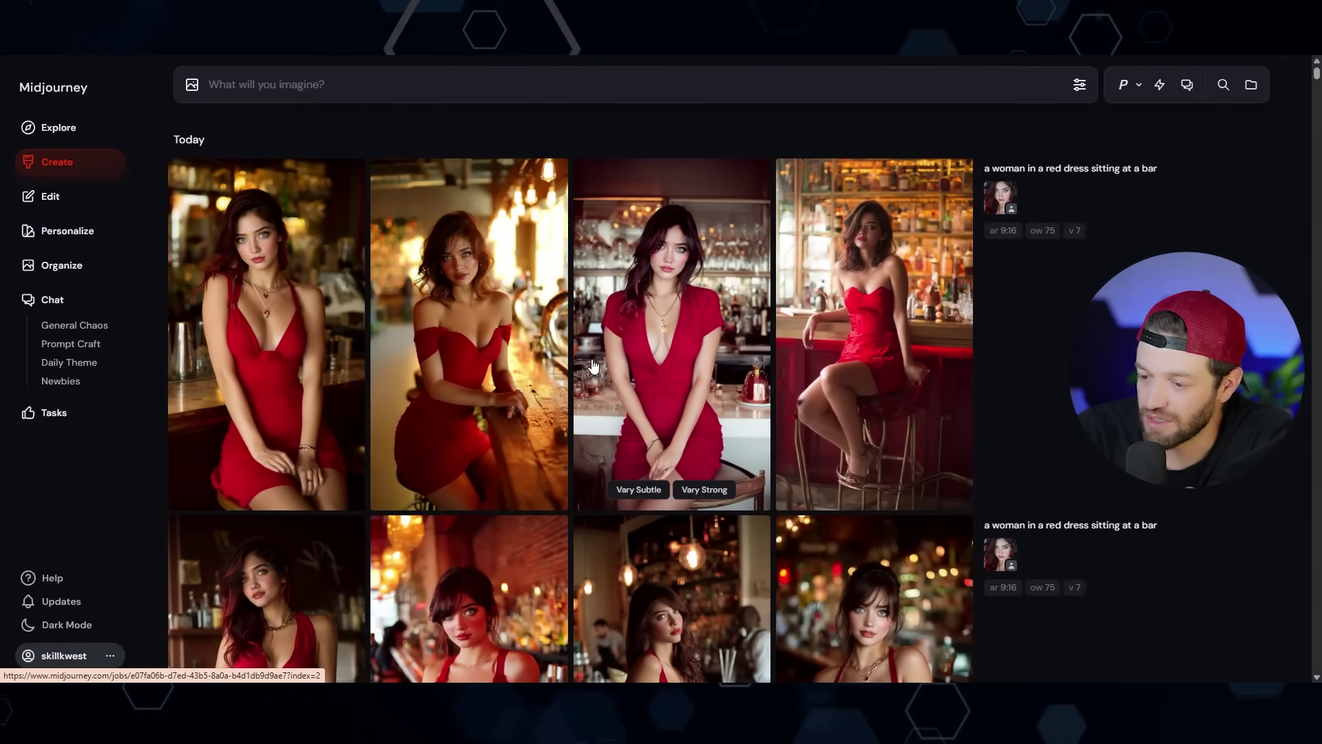
- Examine the weight-1000 rows again for facial consistency and how well they follow the seated-at-a-bar prompt
scroll(594, 366, down, 15)
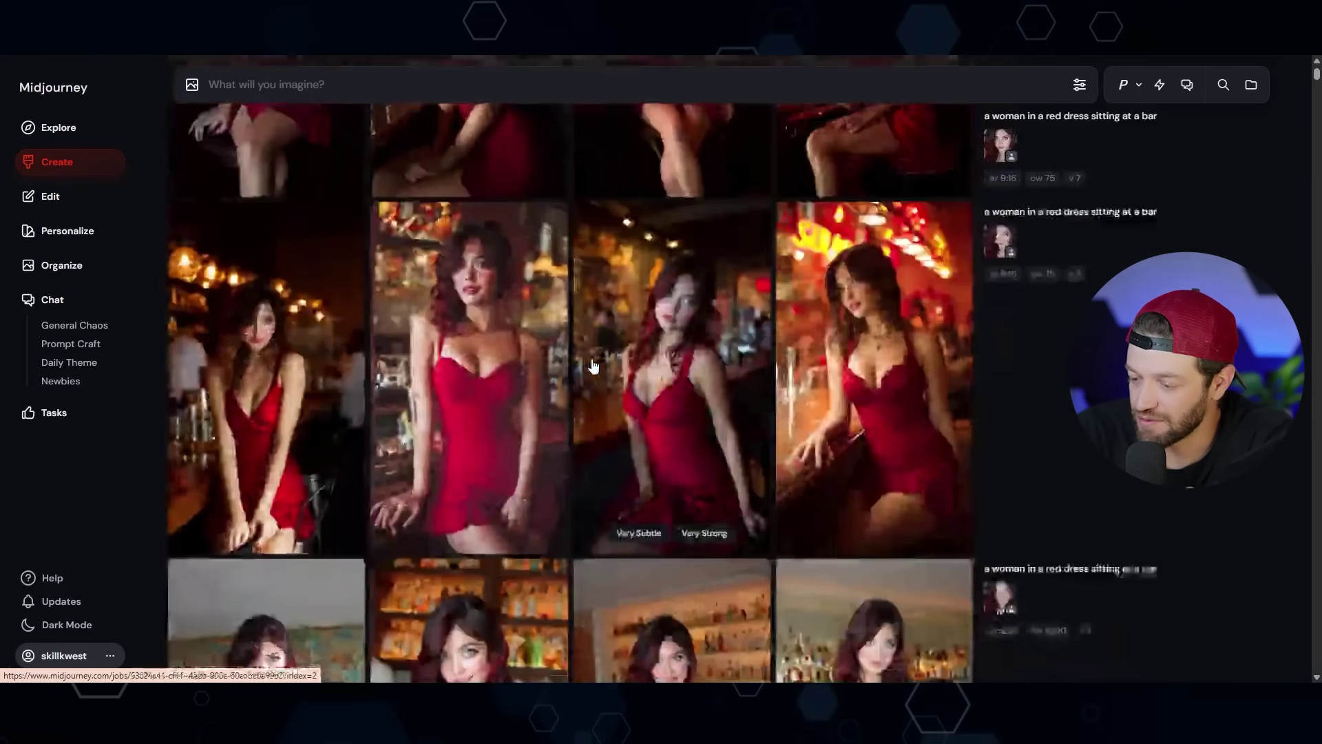
scroll(594, 366, down, 5)
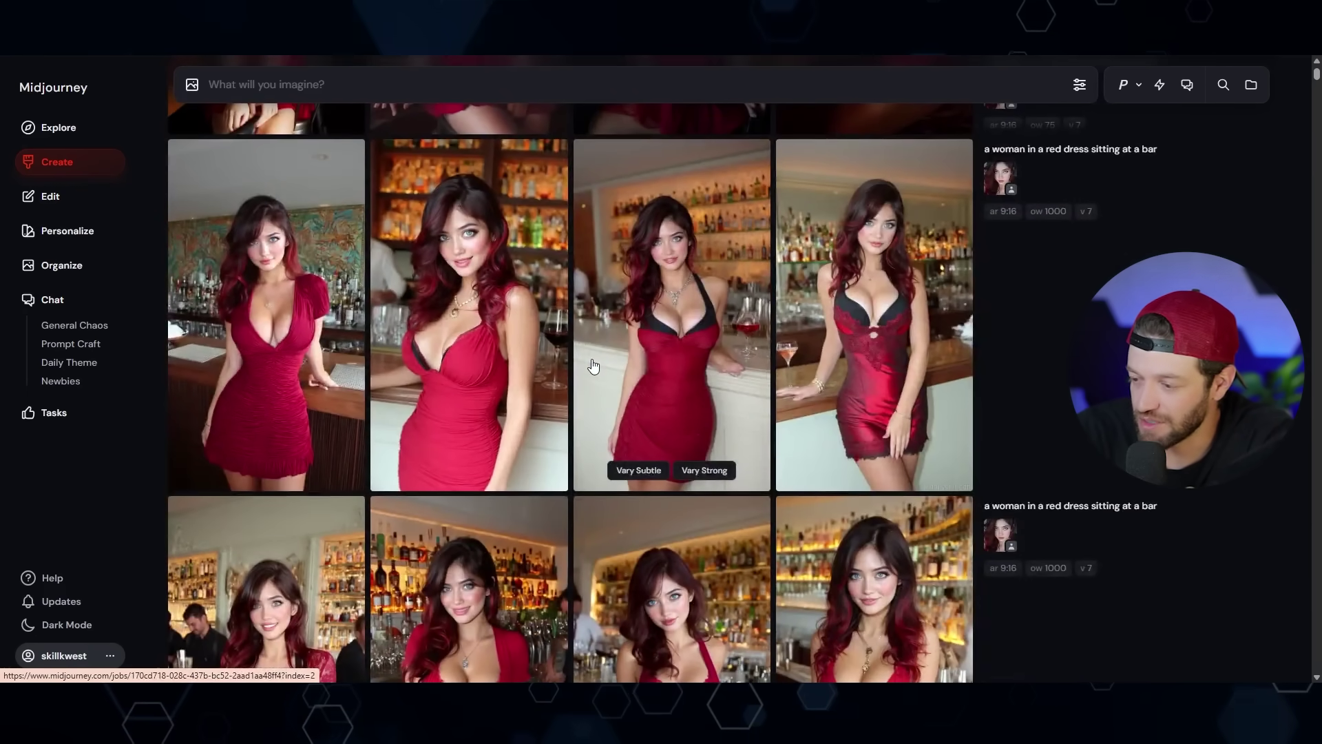
scroll(565, 290, up, 1)
scroll(565, 290, down, 10)
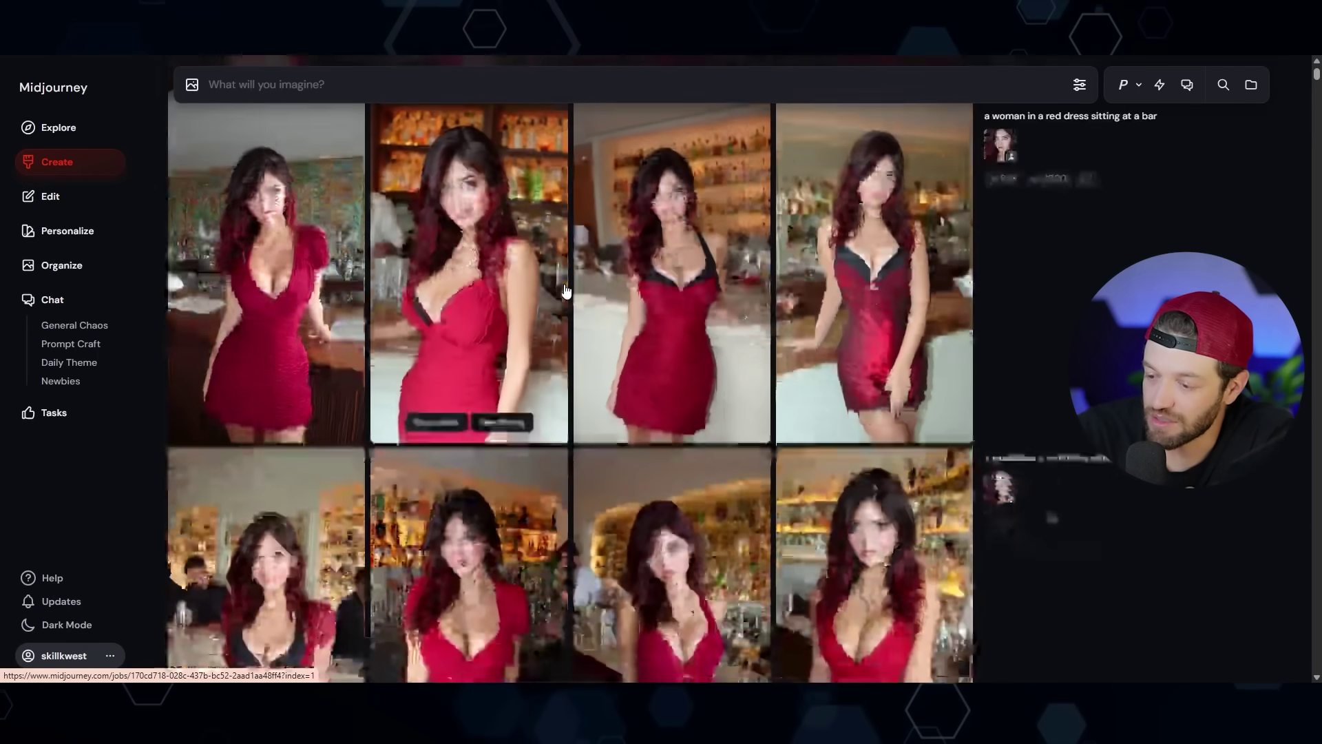
scroll(565, 291, down, 1)
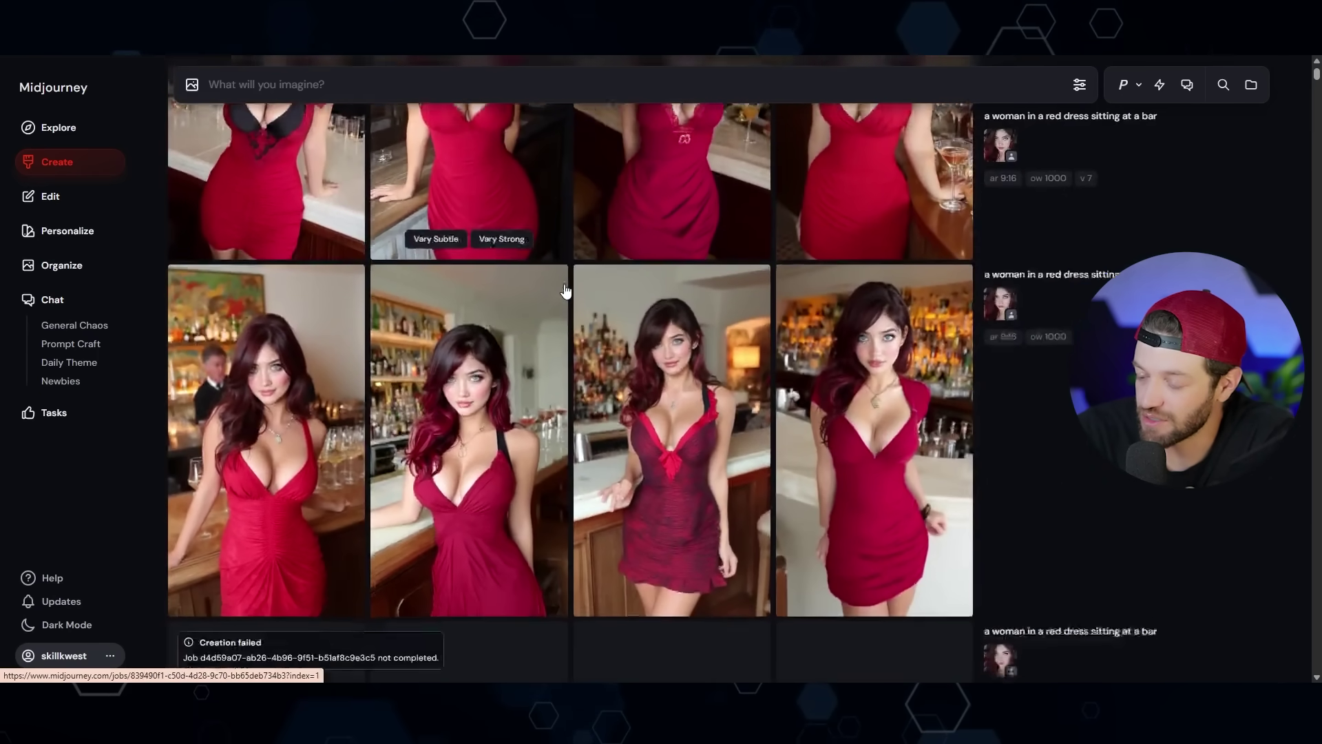
scroll(565, 296, up, 3)
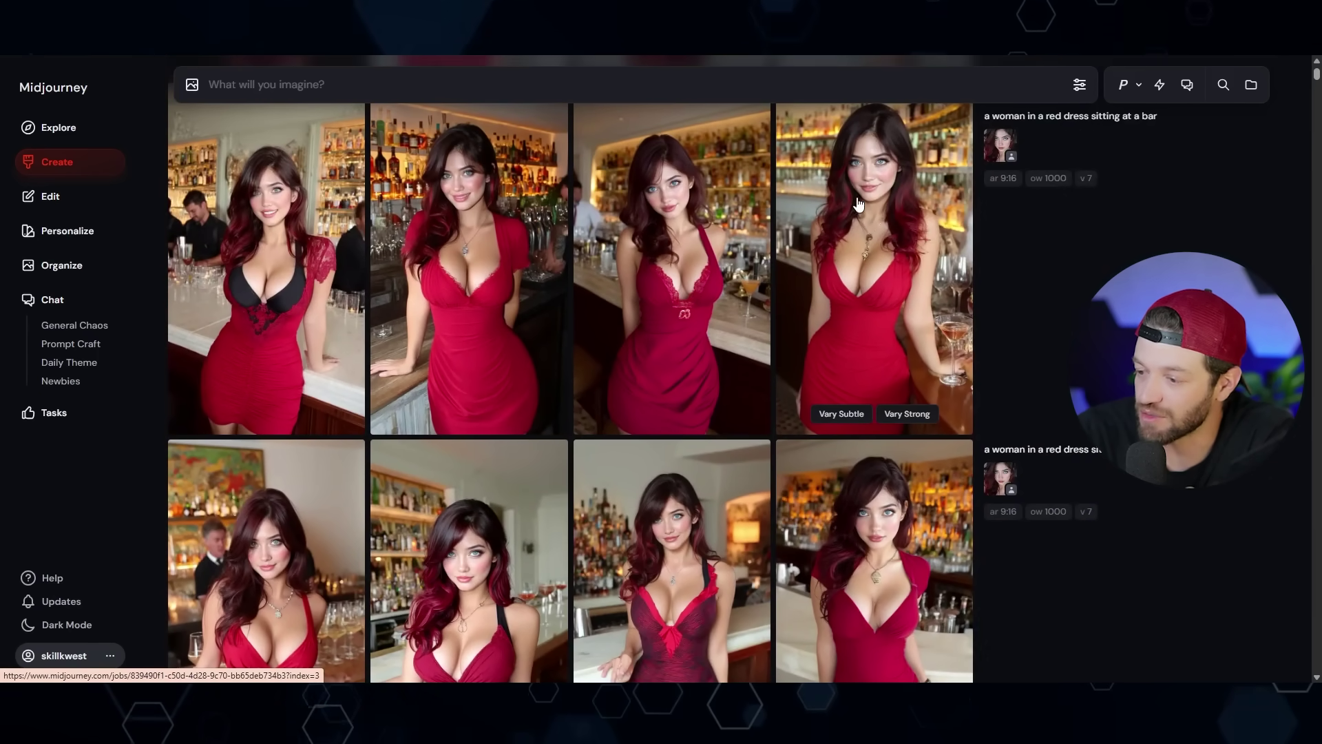
scroll(525, 357, up, 1)
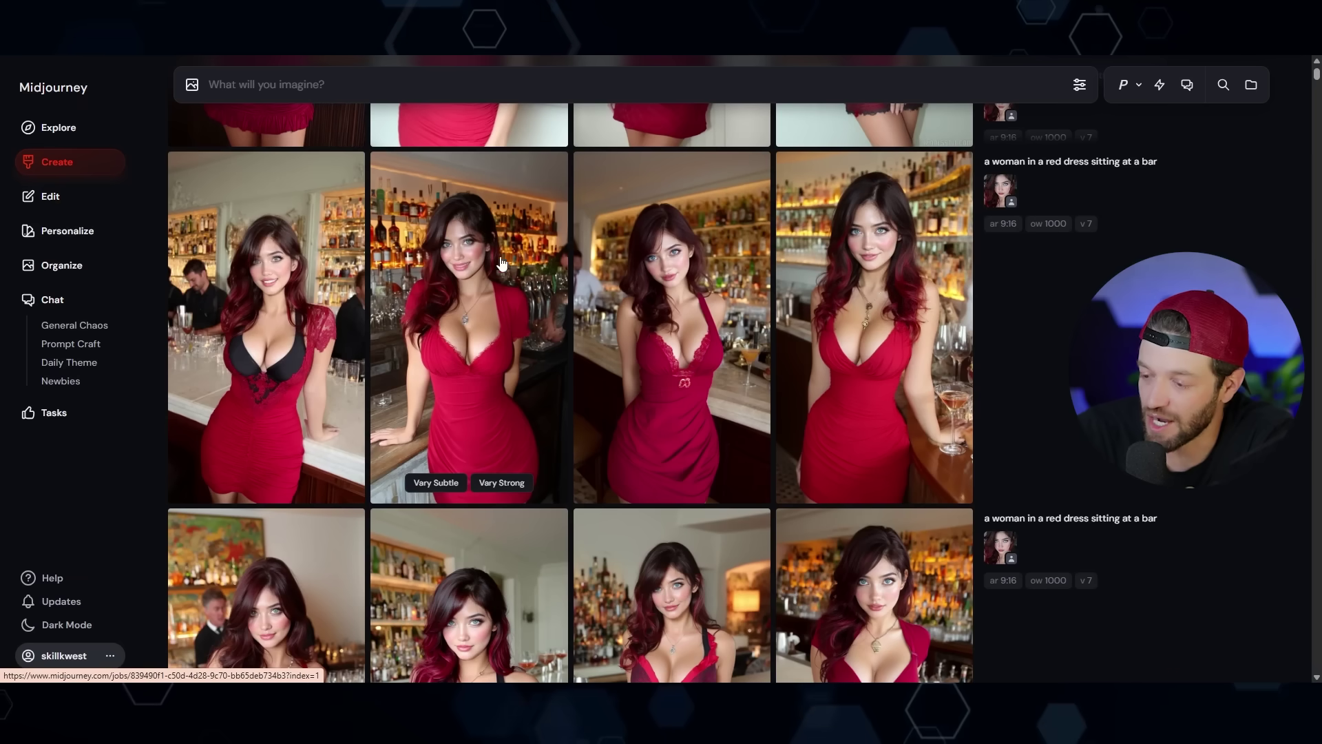
scroll(501, 263, down, 3)
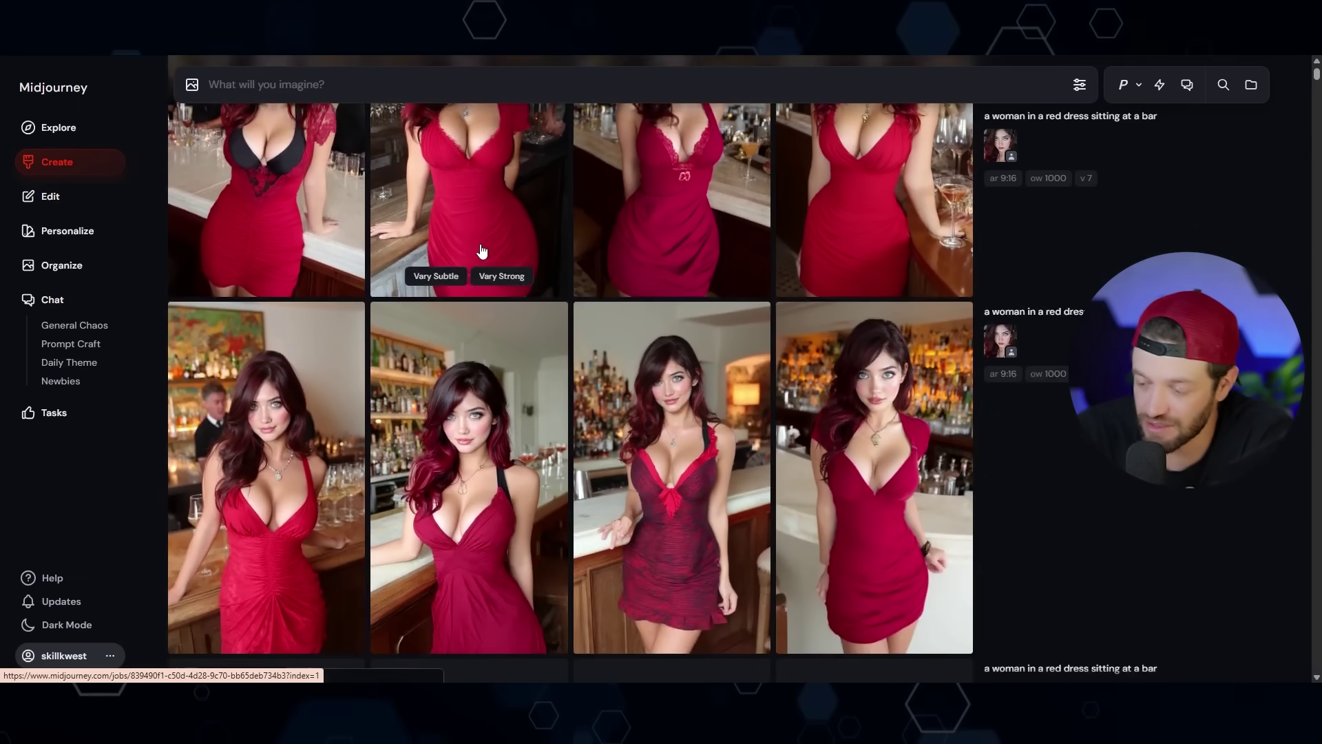
scroll(482, 251, down, 3)
scroll(599, 221, up, 5)
scroll(561, 320, up, 3)
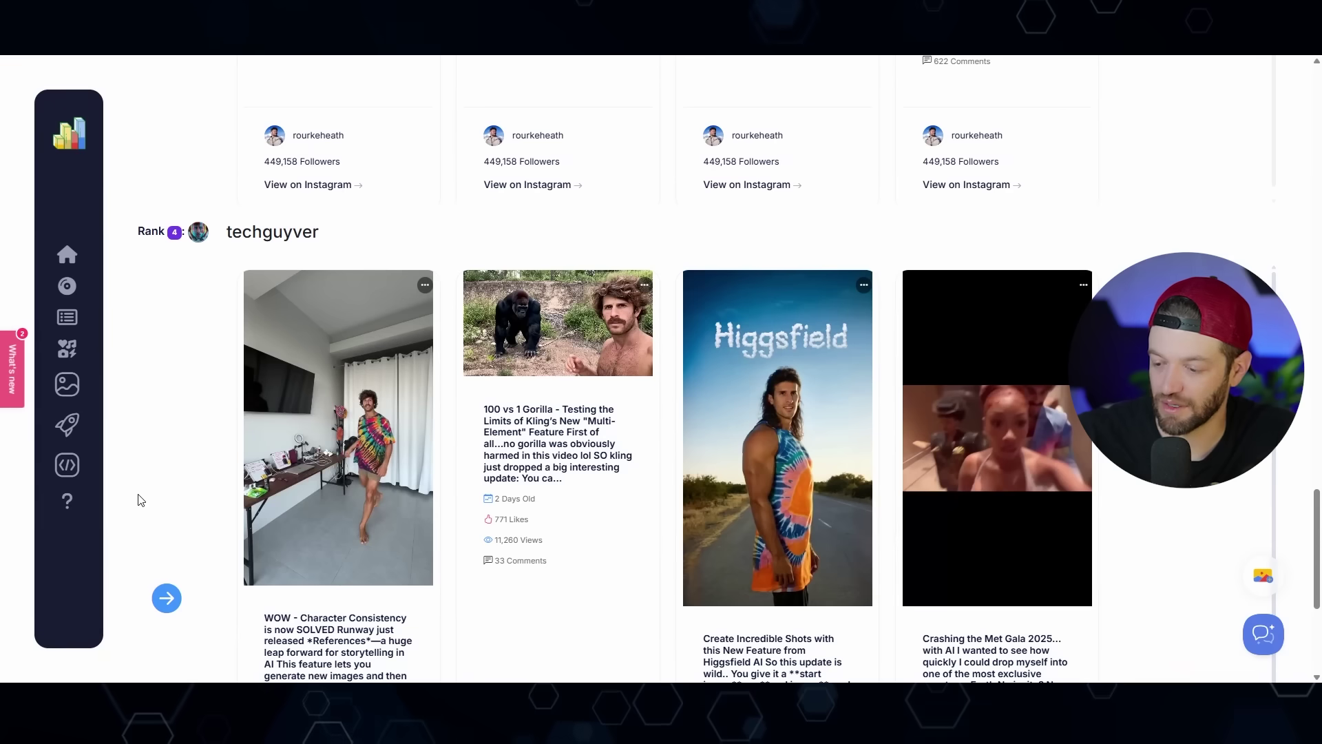
- Switch to VidBuzz and review the ranked Instagram creators' videos from the last 7 days, up to the first-ranked creator
scroll(136, 496, up, 7)
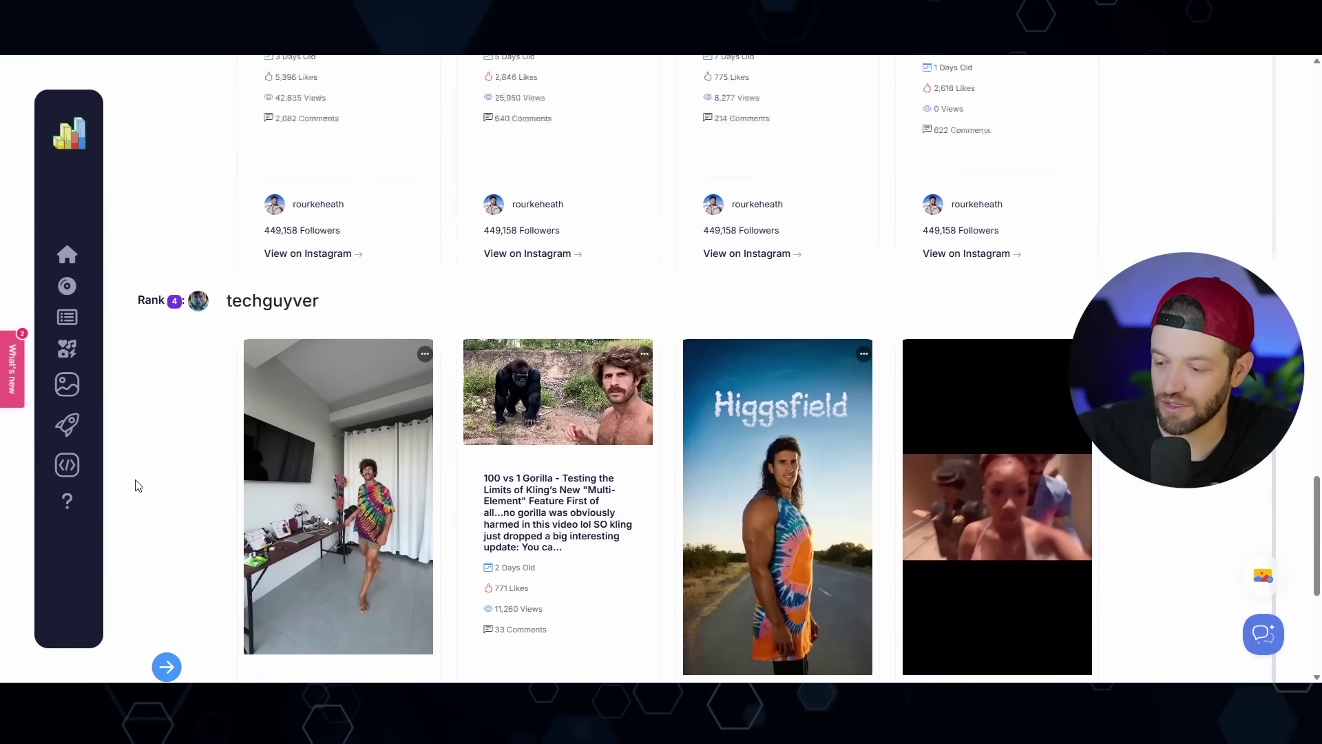
scroll(158, 377, up, 13)
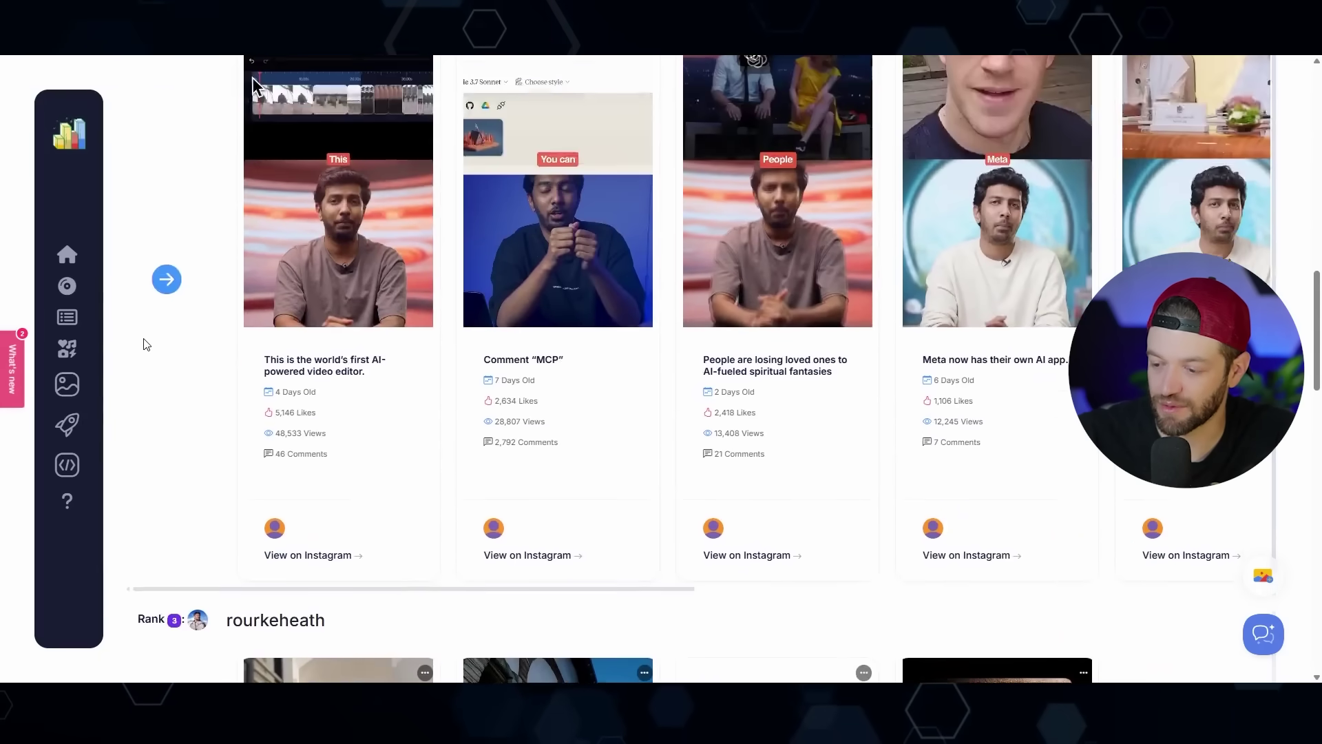
scroll(146, 344, up, 8)
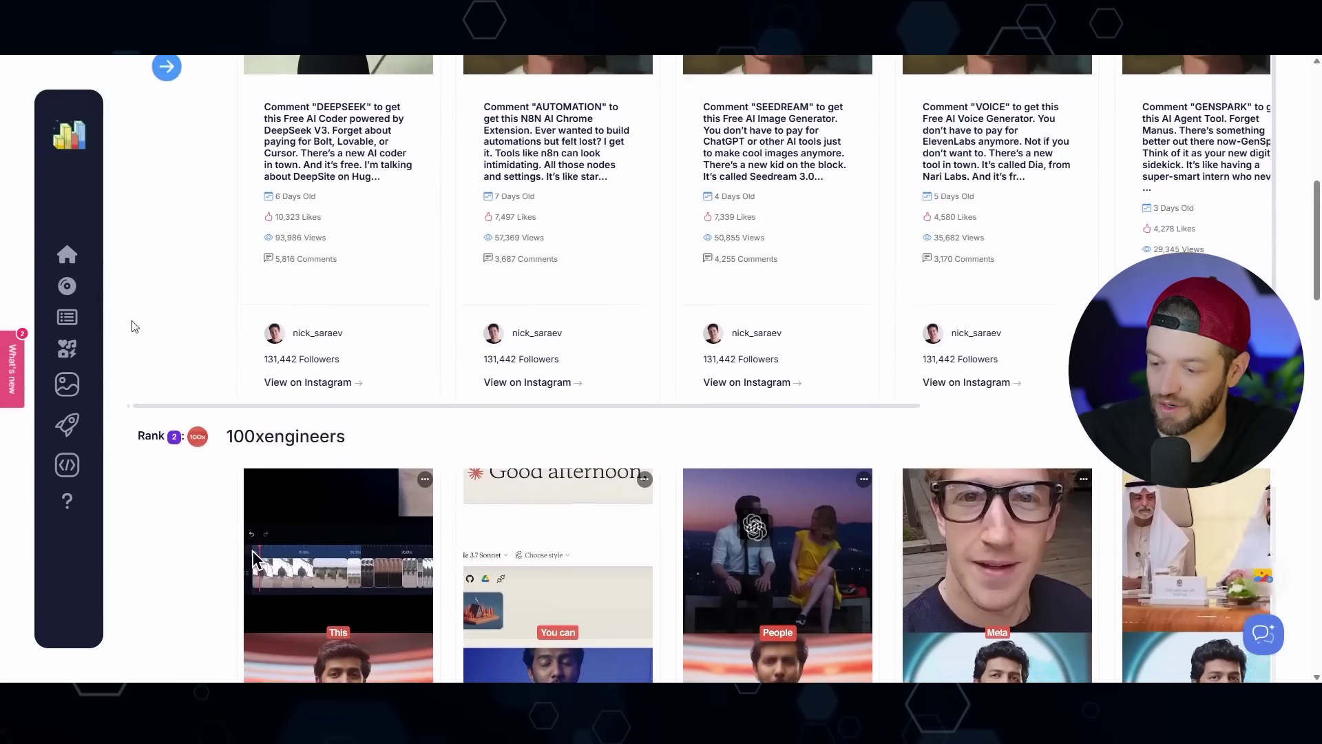
scroll(133, 302, up, 3)
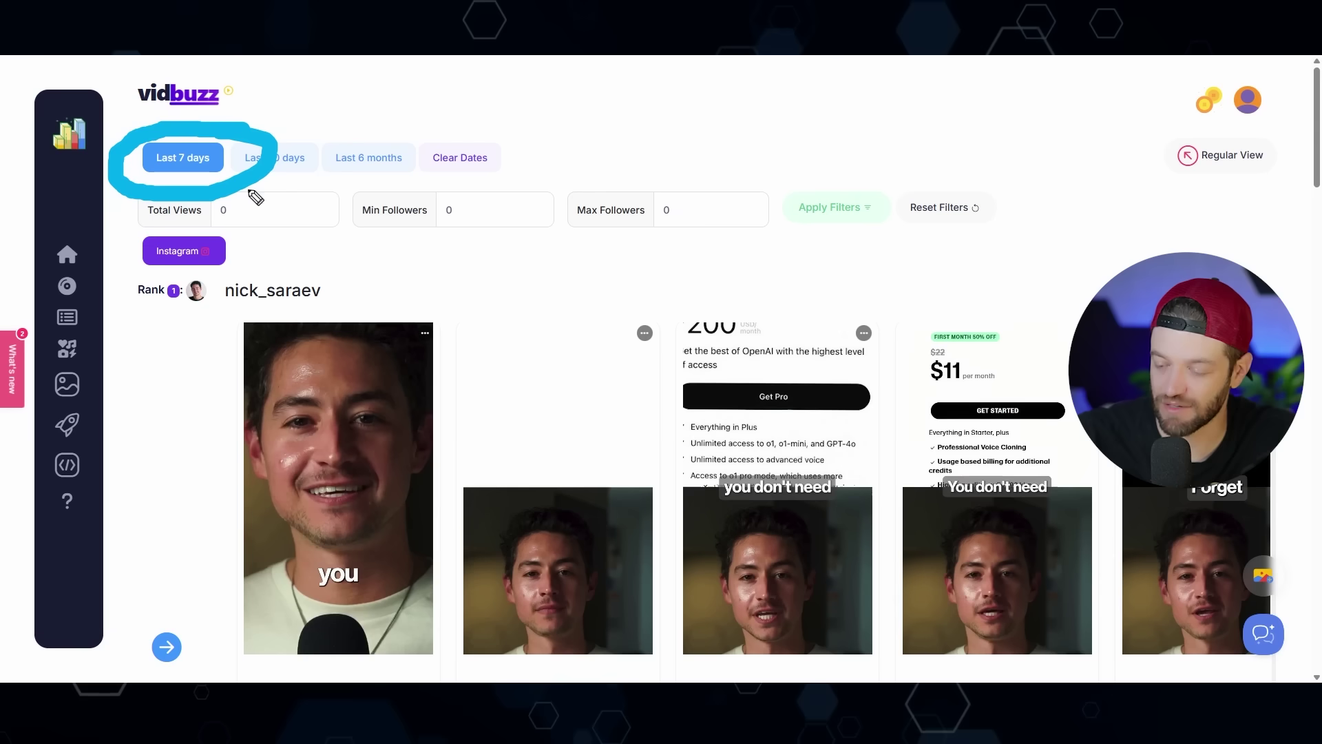
- Browse the ranked creators' videos down to the fourth rank and look at the content categories around Ai News & Tools
scroll(133, 217, down, 12)
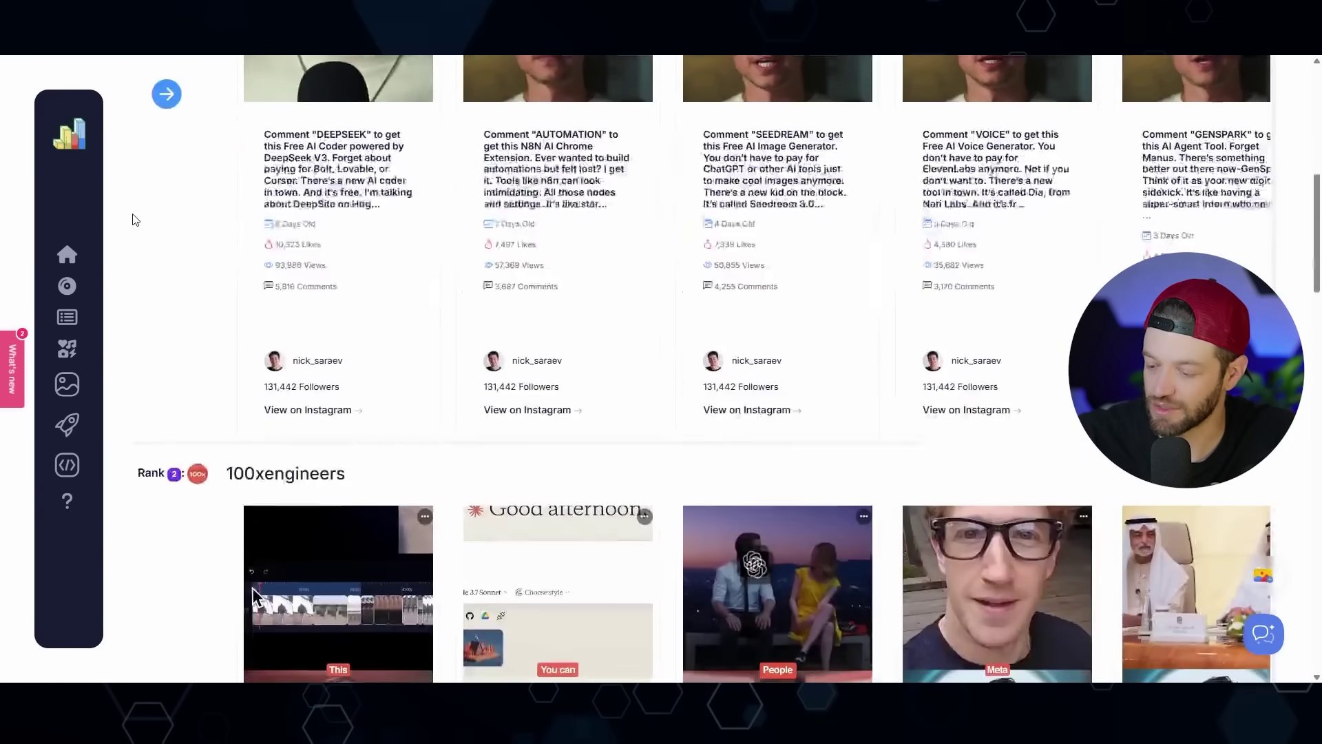
scroll(136, 219, down, 12)
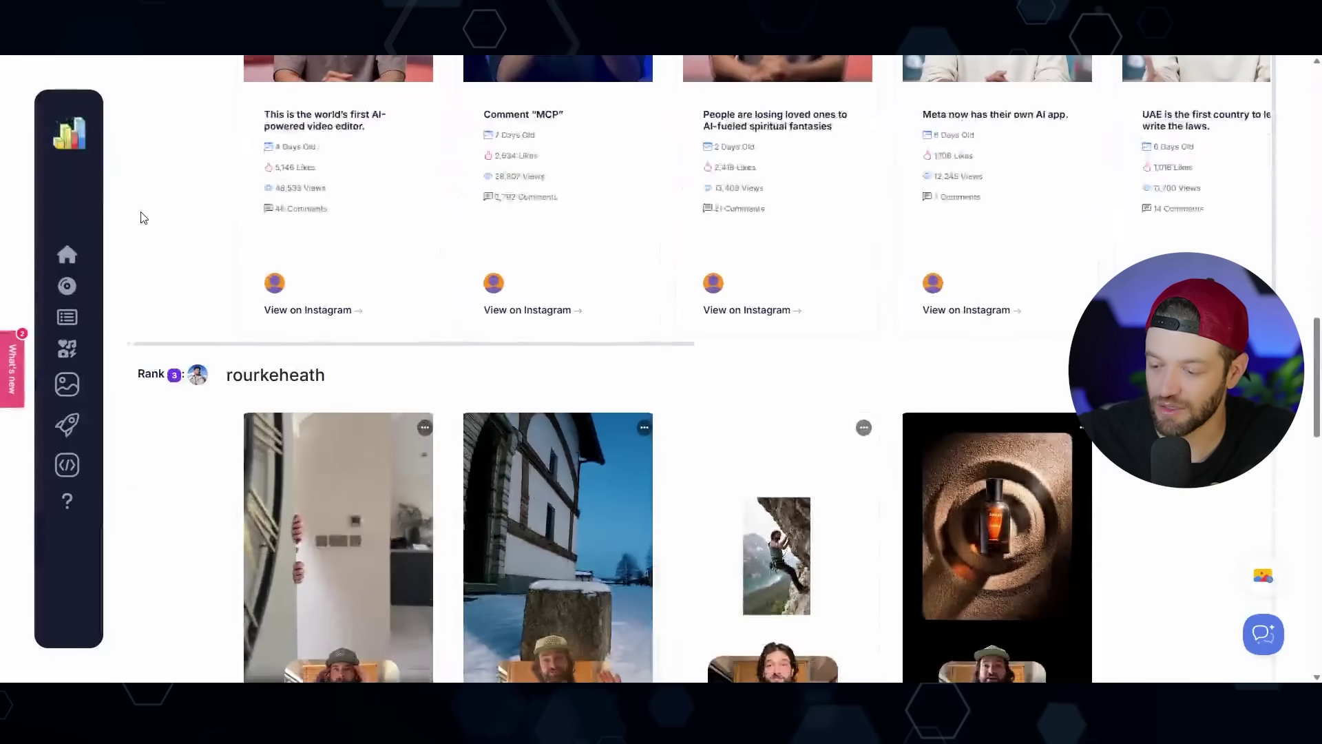
scroll(146, 215, down, 11)
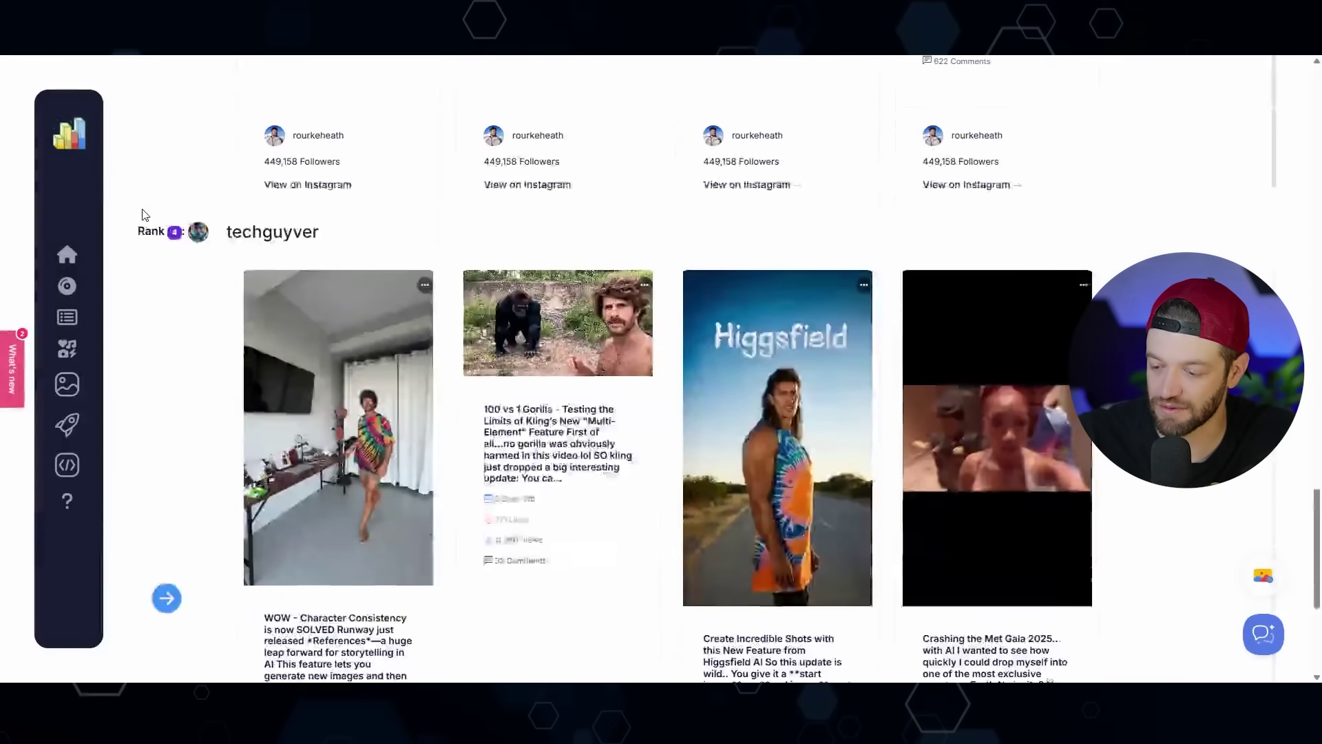
scroll(149, 211, down, 3)
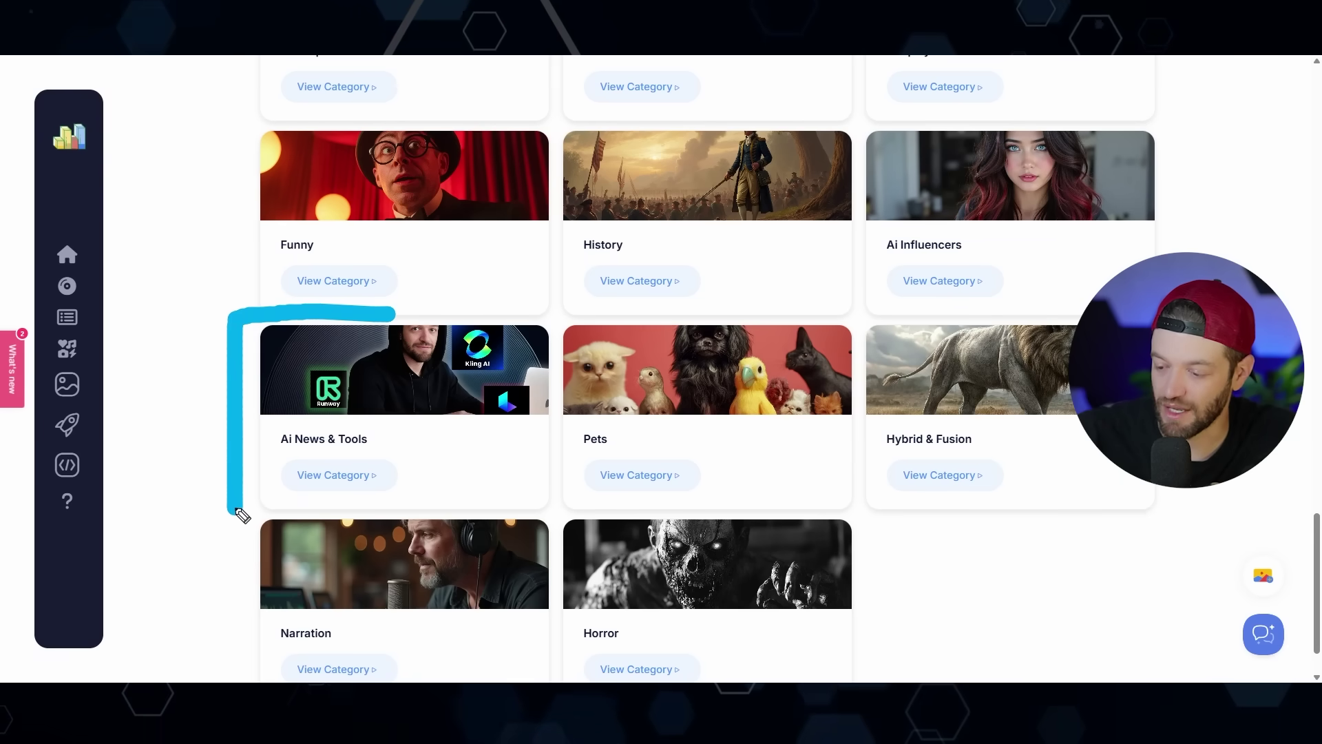
- Open the Luxury category from the categorized content and limit its Instagram videos to the last 30 days
mouse_move(236, 510)
mouse_down()
mouse_move(401, 527)
mouse_move(517, 511)
mouse_up()
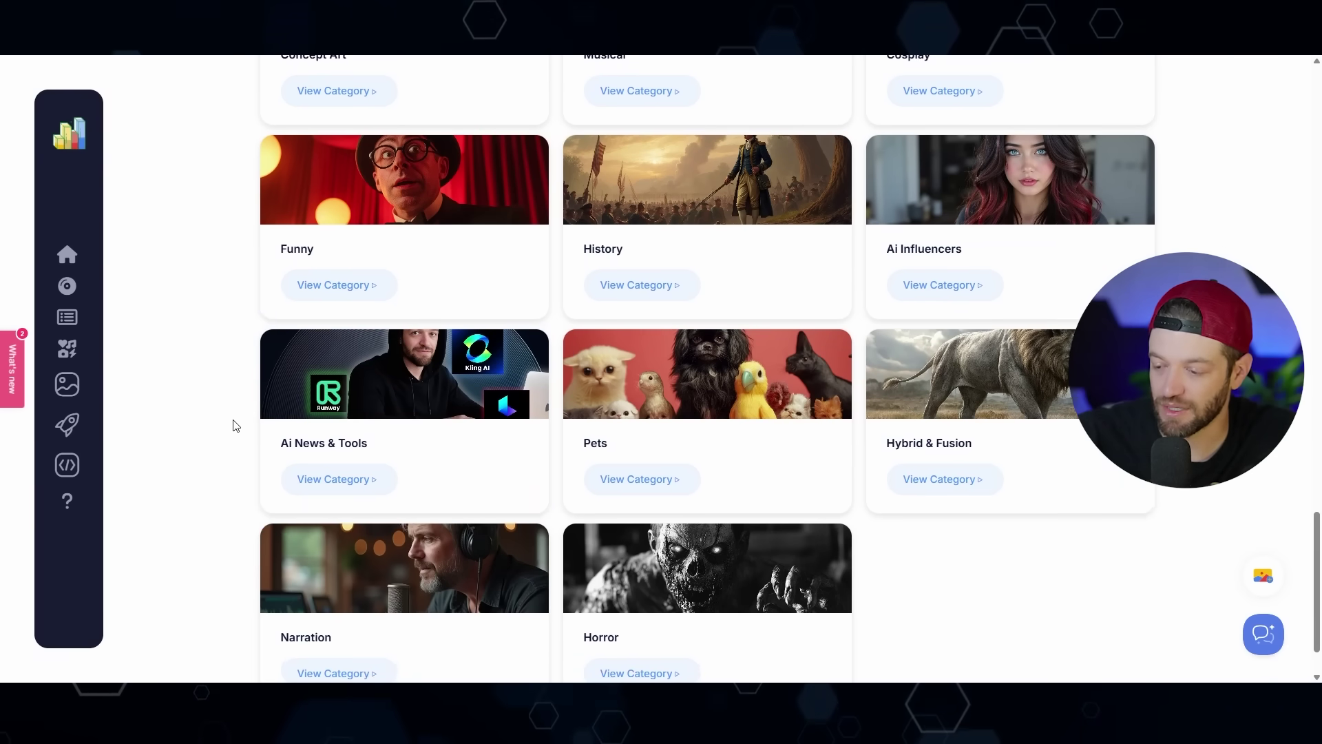
scroll(233, 424, up, 9)
scroll(233, 425, up, 9)
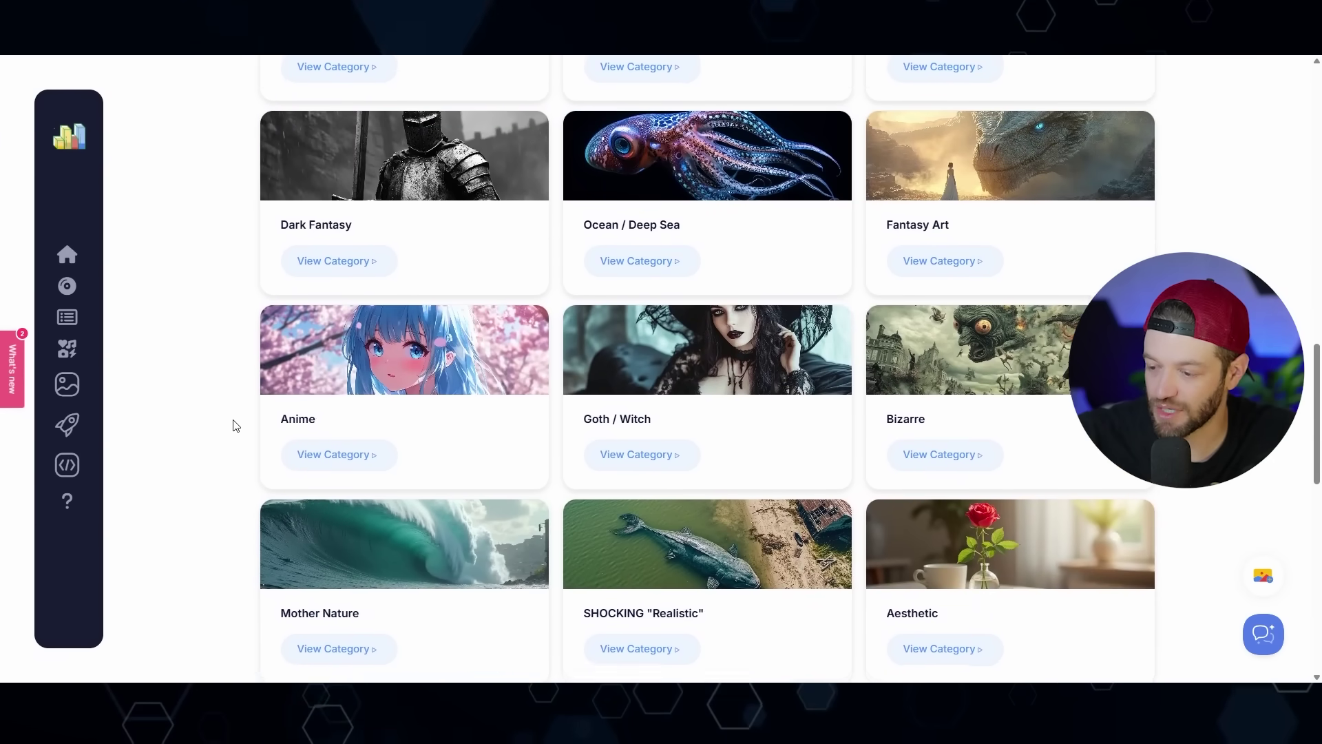
scroll(224, 403, up, 10)
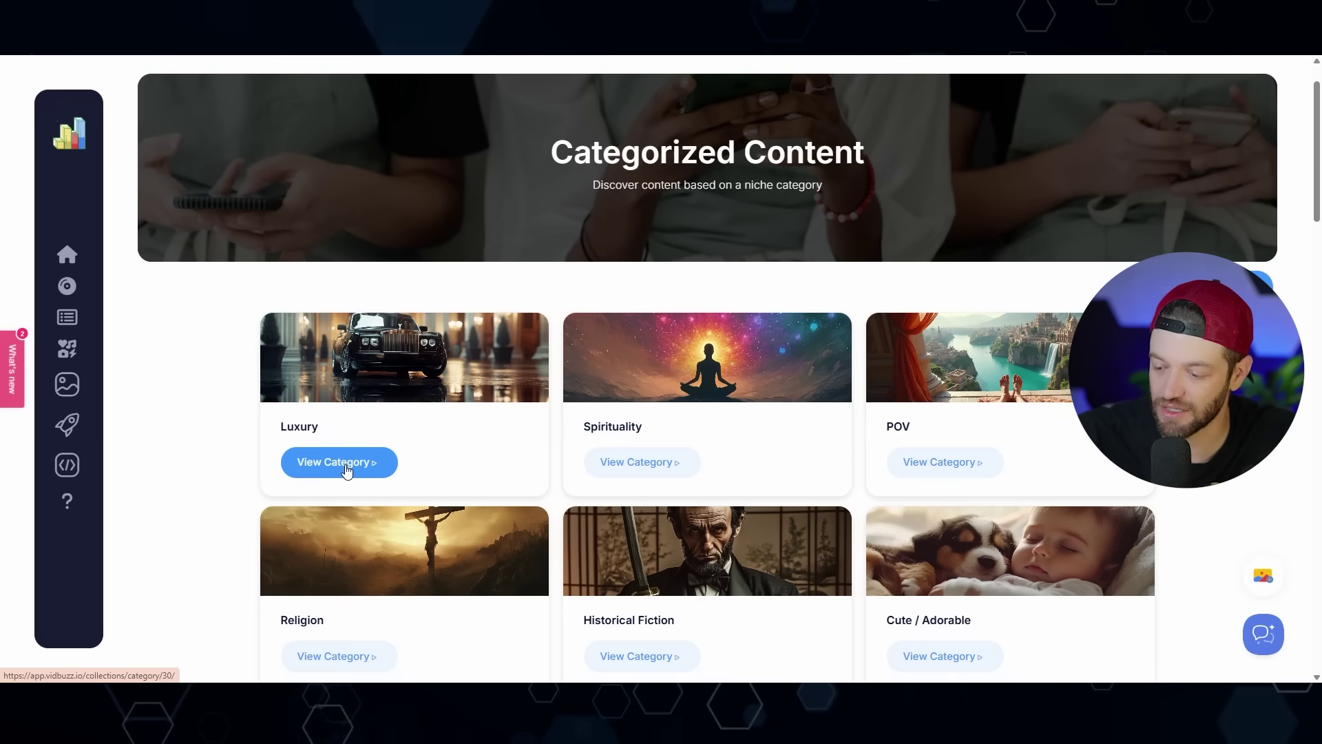
click(326, 465)
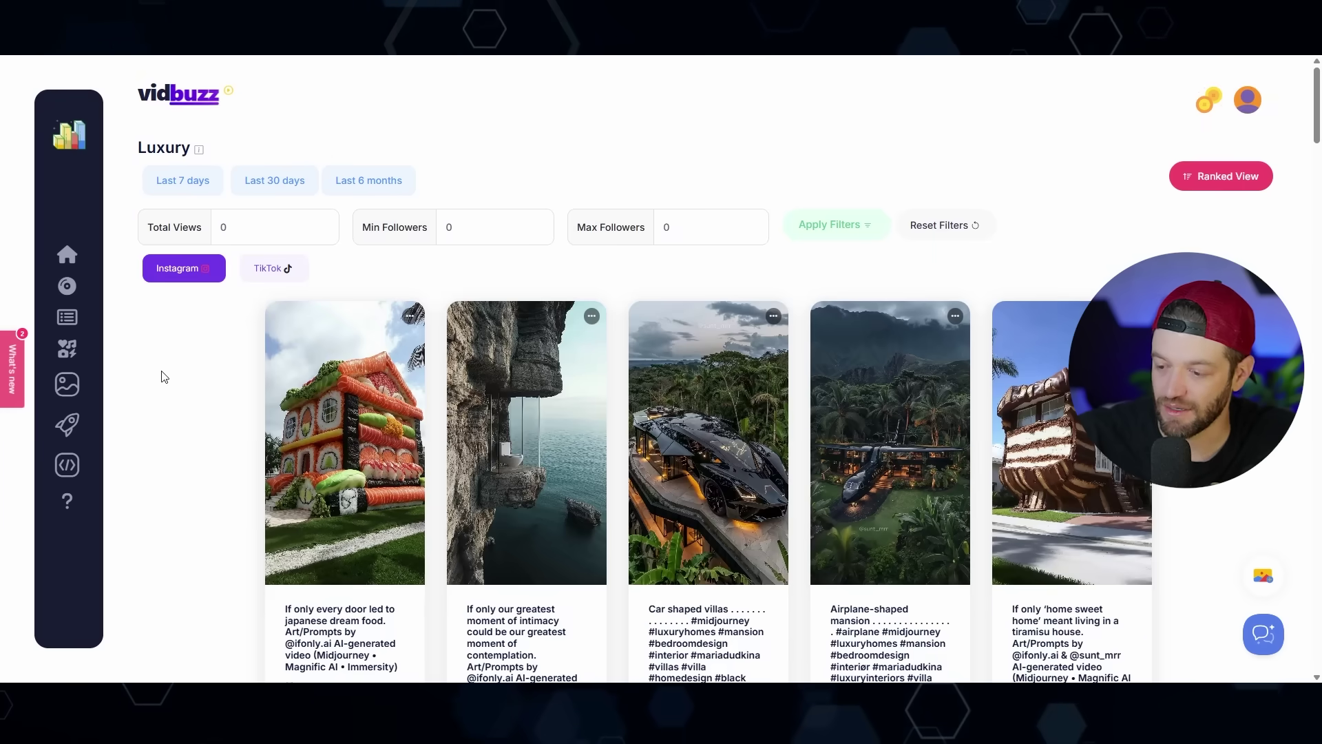
click(282, 183)
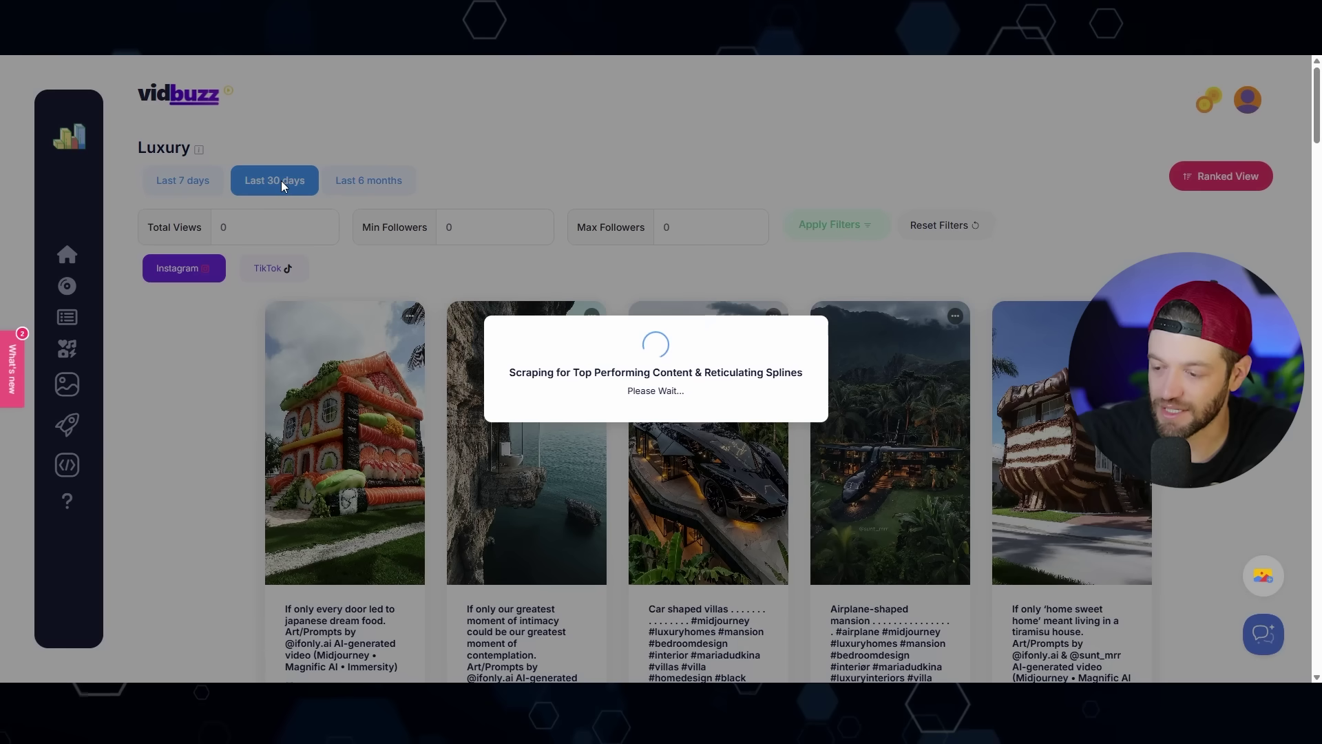
- Browse the Luxury category's Instagram videos, checking their subjects, age, likes, views and creators' follower counts
scroll(212, 135, down, 5)
scroll(214, 137, down, 9)
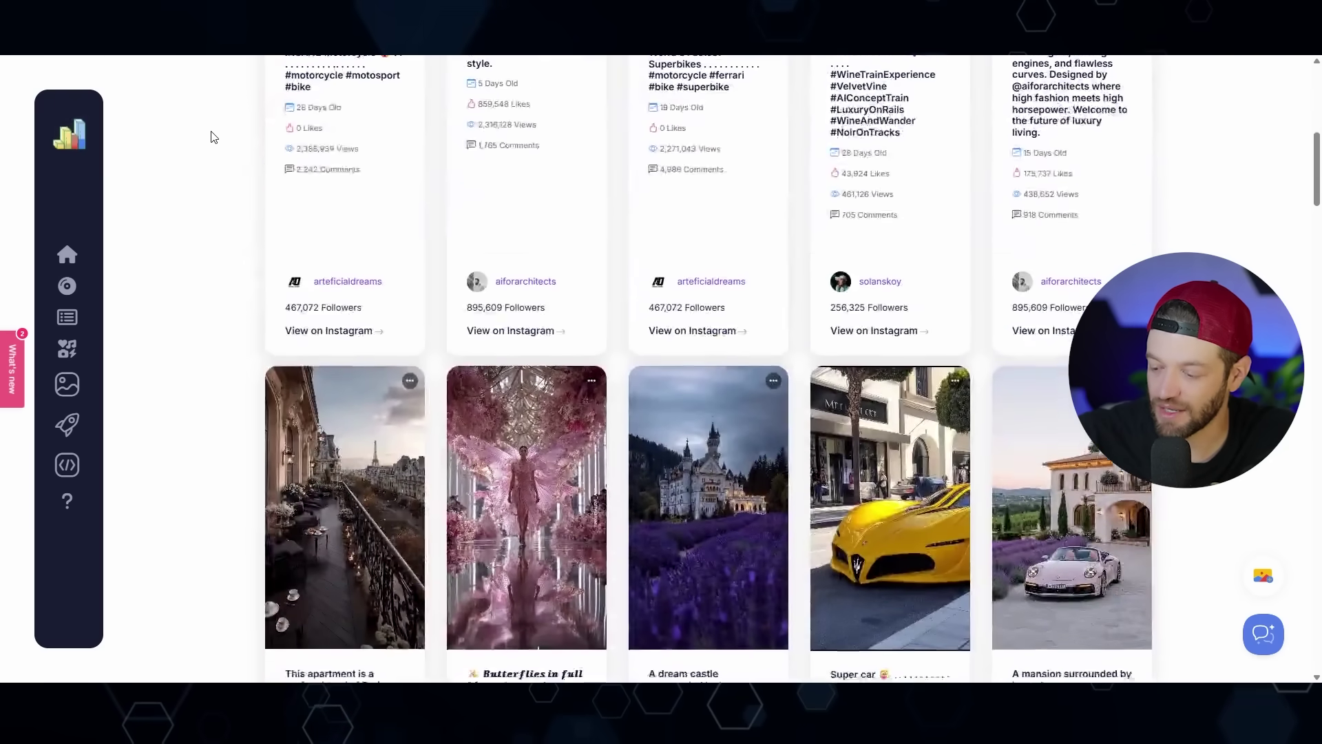
scroll(213, 136, down, 12)
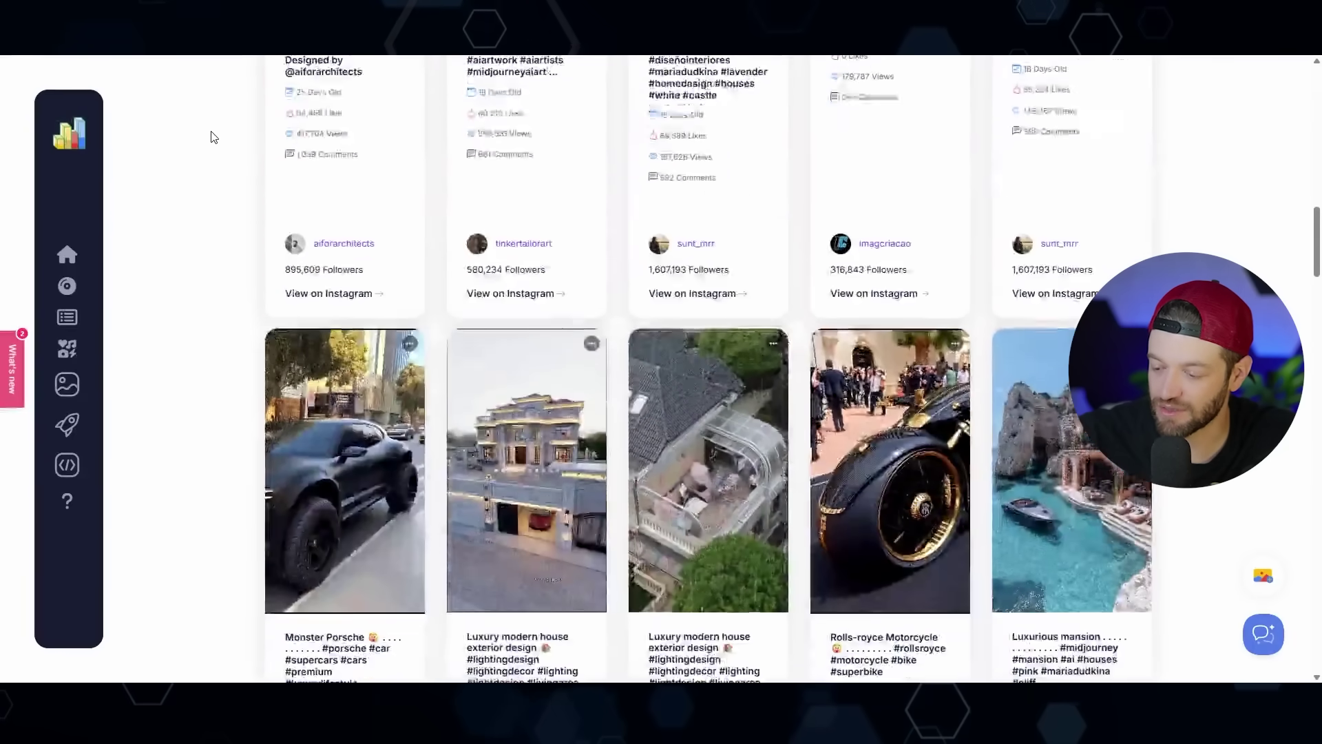
scroll(213, 136, down, 9)
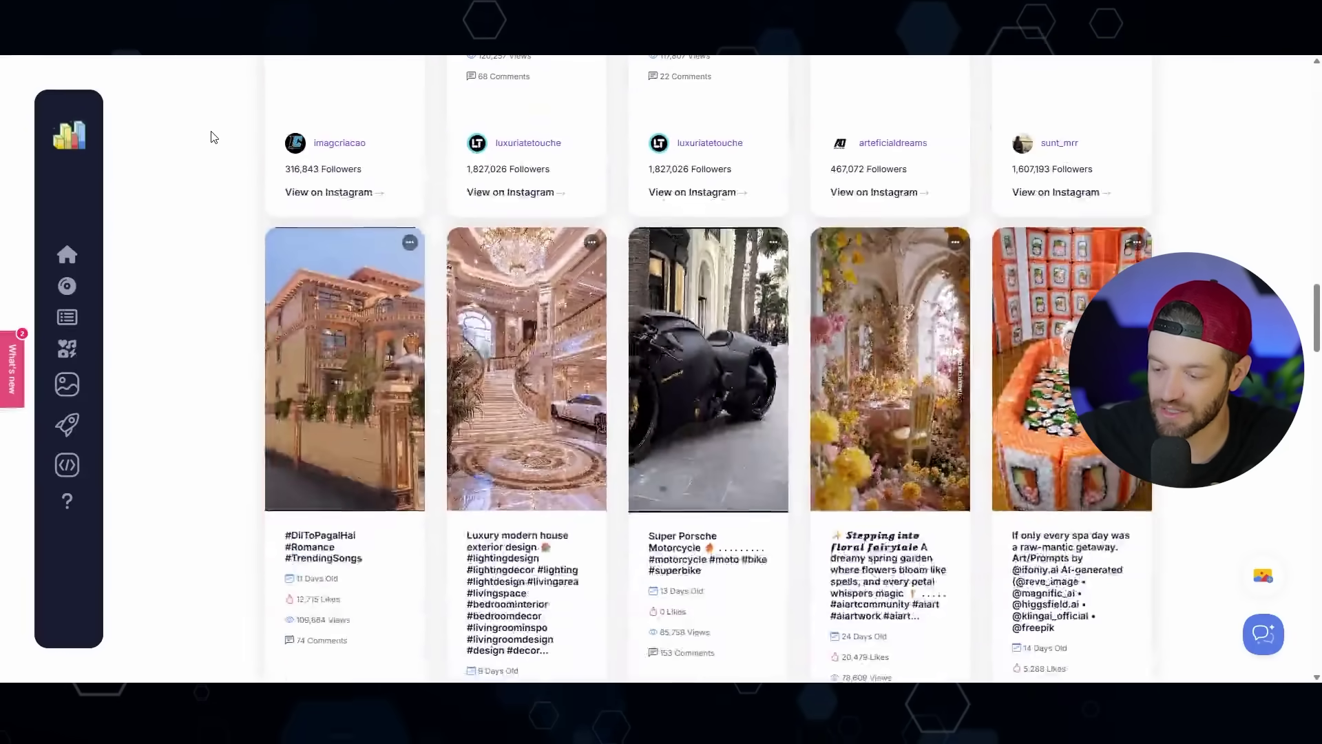
scroll(214, 137, down, 3)
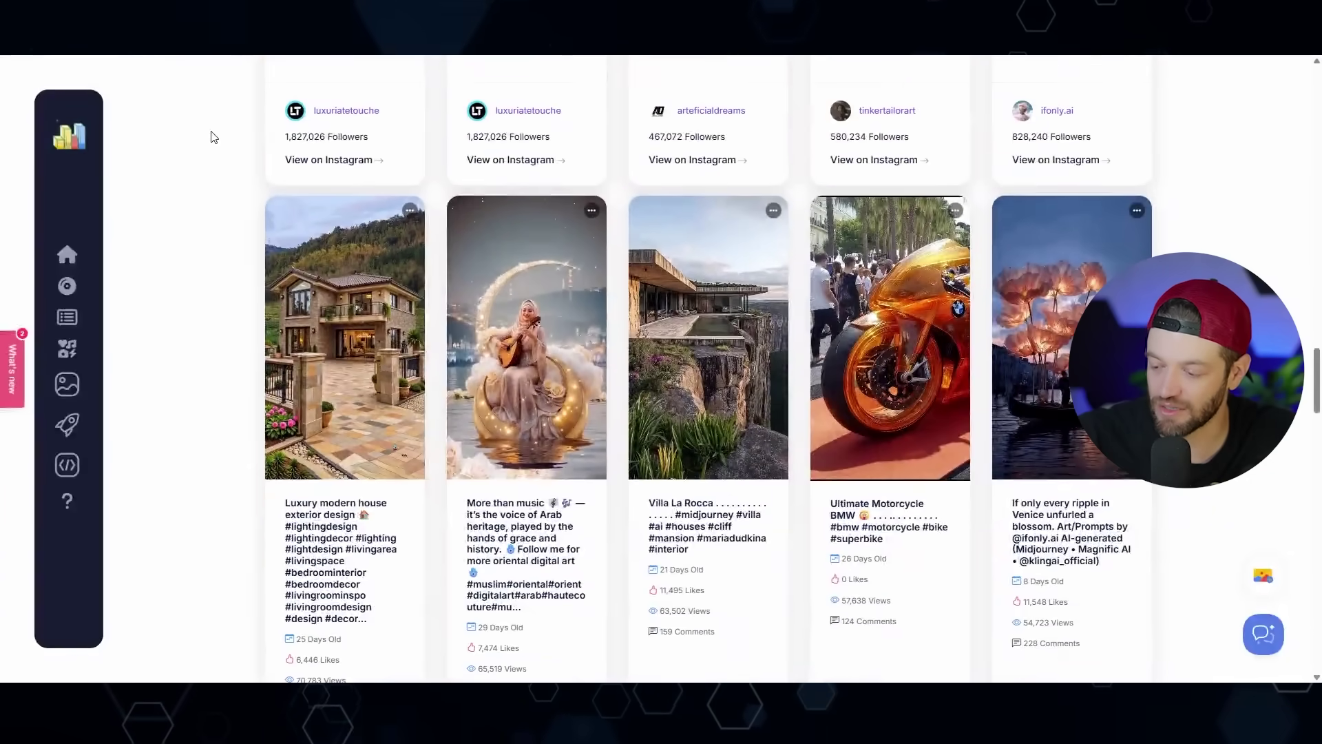
scroll(213, 136, up, 12)
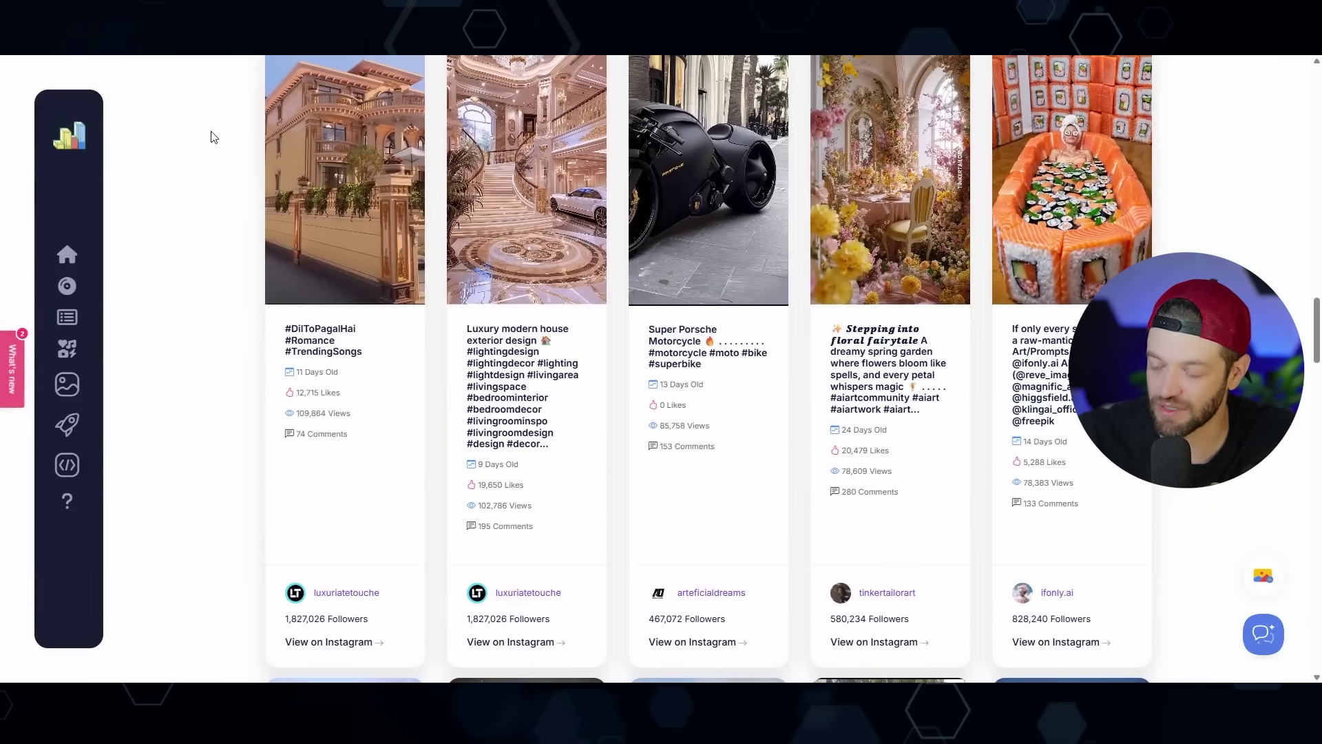
scroll(213, 136, up, 4)
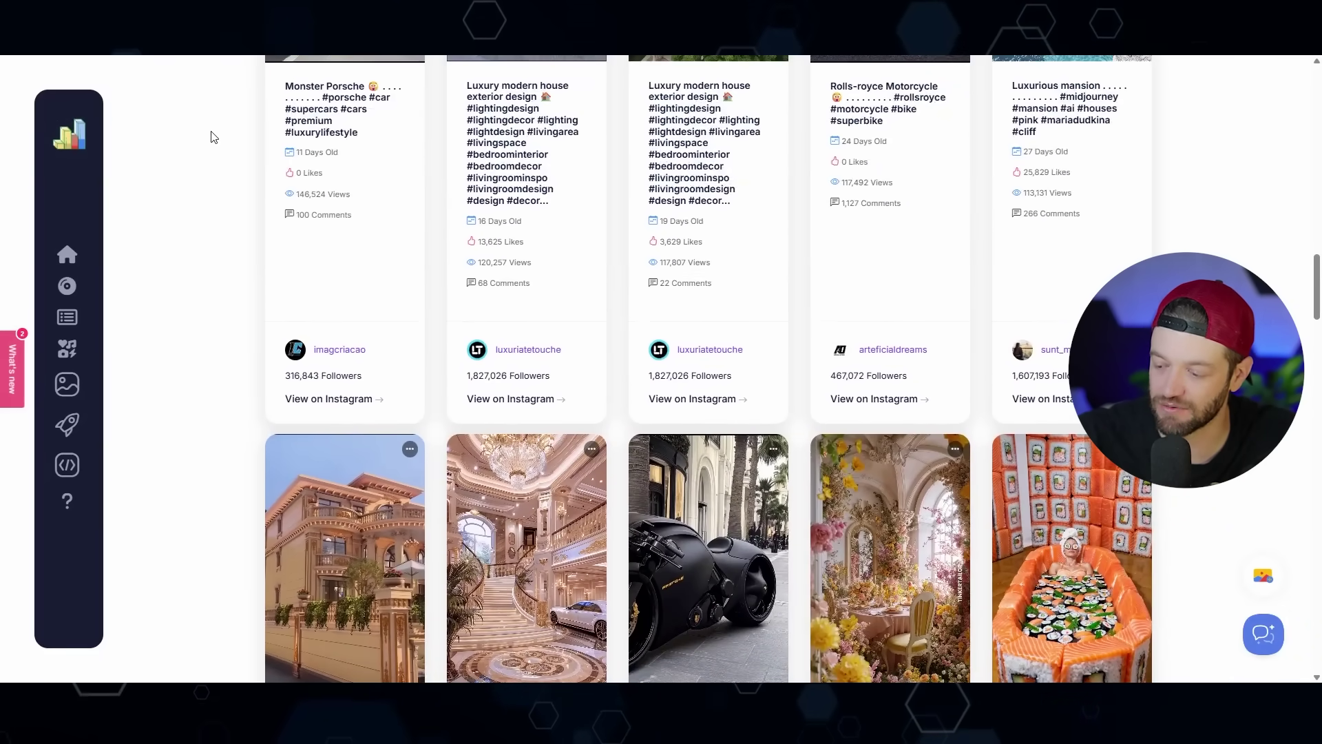
scroll(214, 137, down, 2)
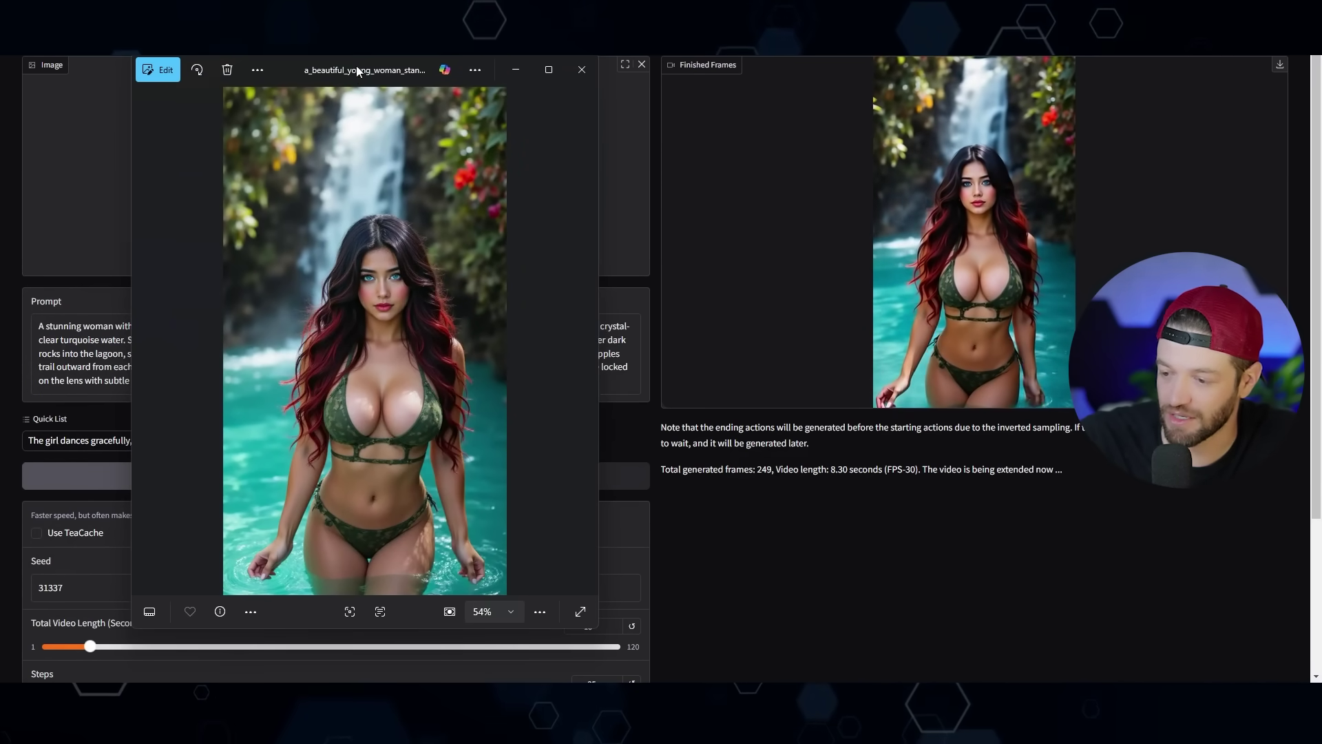
- Switch to FramePack, move the image viewer aside, and examine the waterfall reference image, its full video prompt and the generation settings
drag(349, 75, 27, 69)
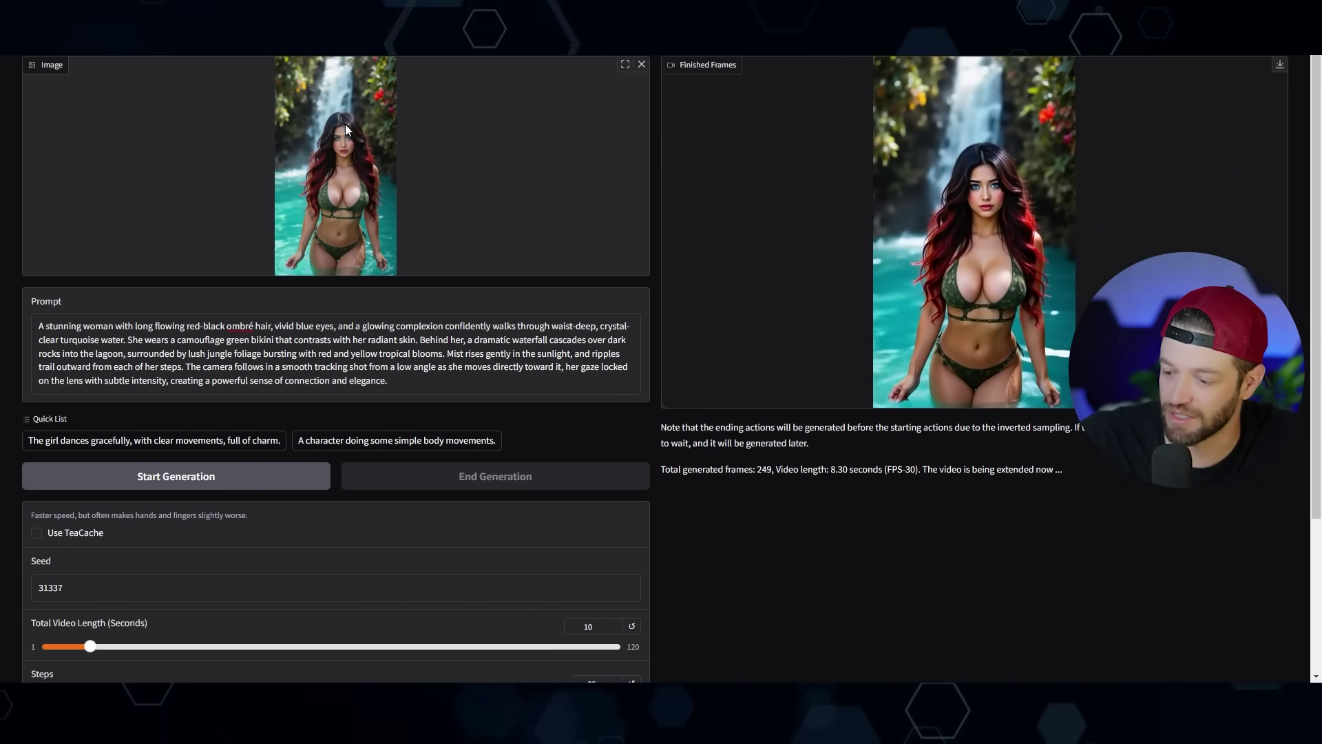
drag(389, 381, 38, 327)
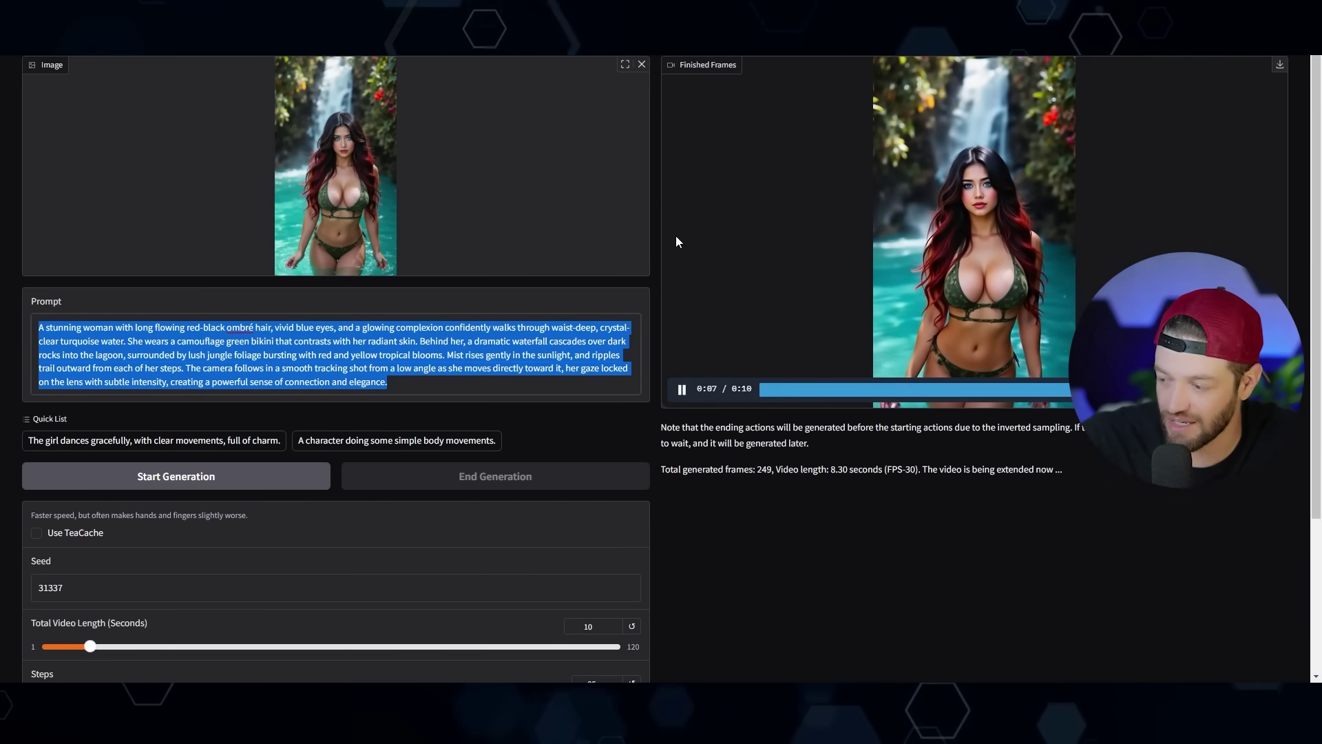
scroll(448, 345, down, 3)
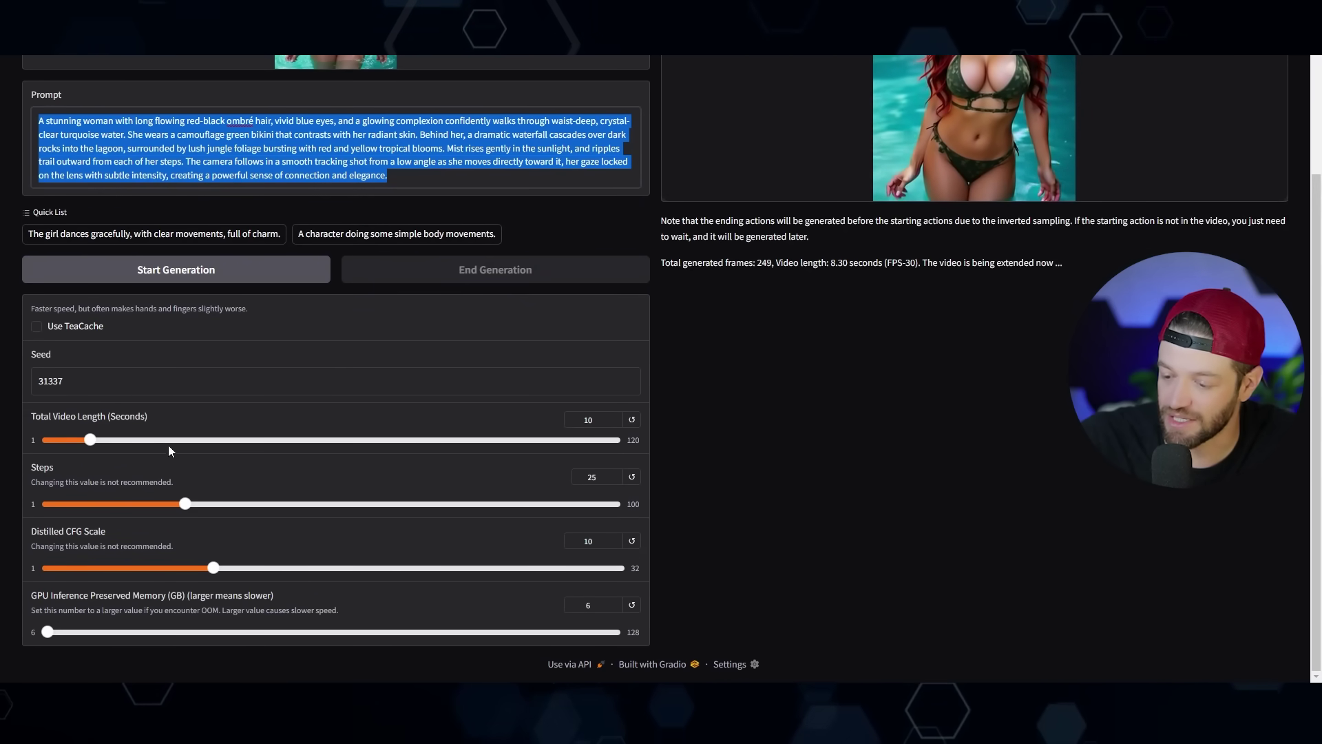
- Try different total video lengths in FramePack, raising the value to 61 seconds and lowering it again
click(91, 445)
drag(92, 445, 662, 467)
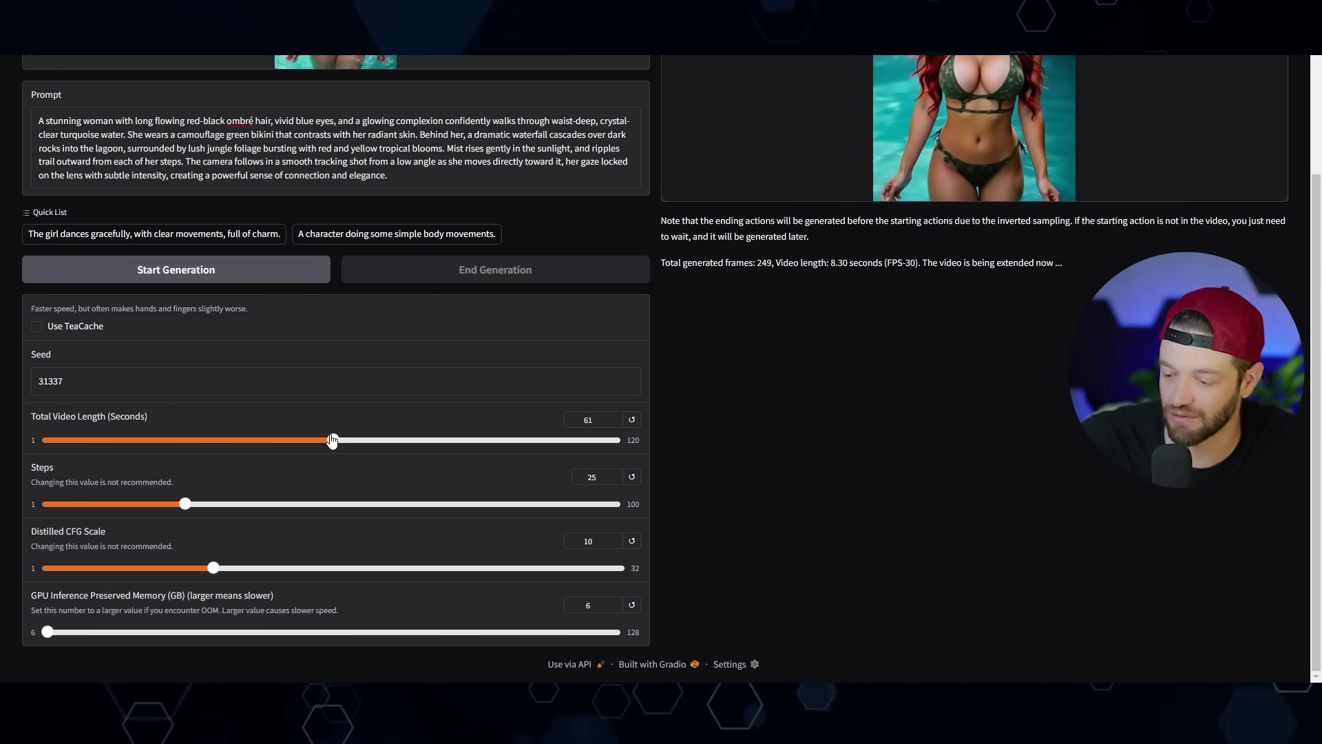
drag(332, 441, 141, 442)
scroll(1035, 278, up, 3)
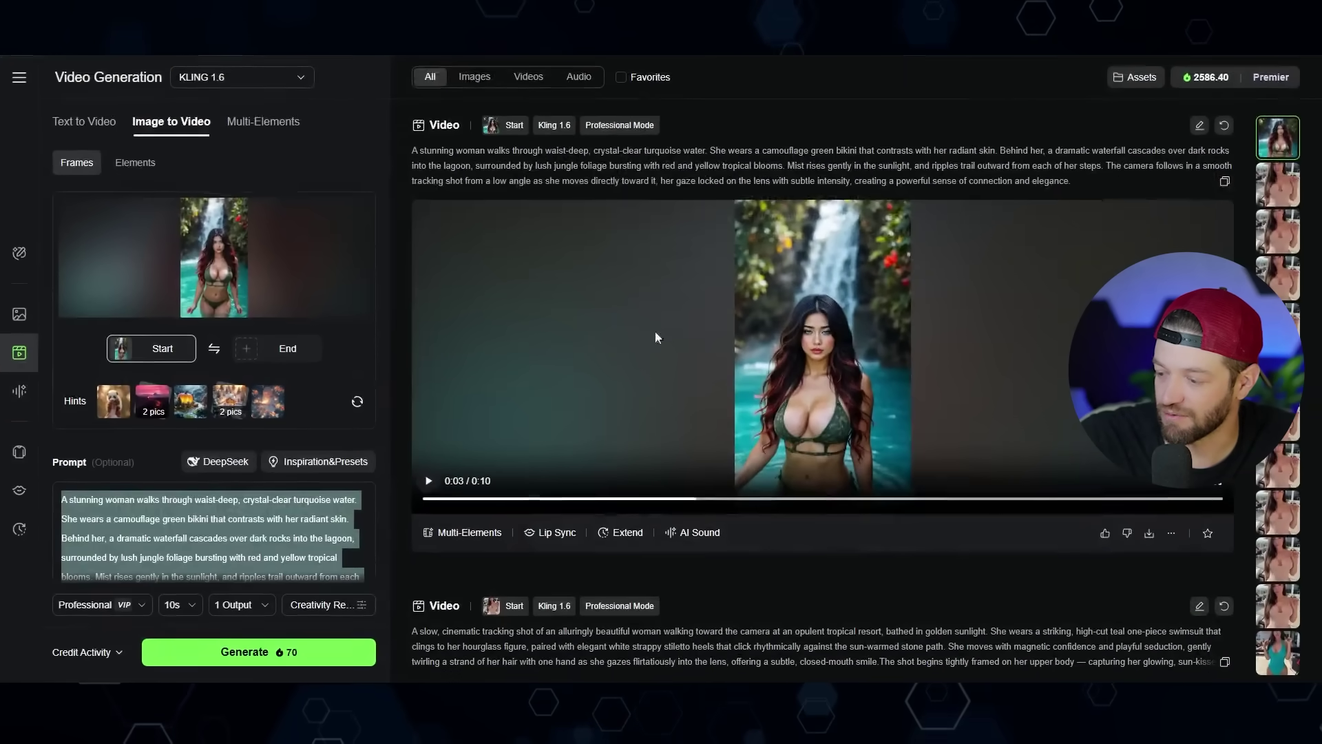
- View the waterfall video made with Kling 1.6 and compare it with the Gen-4 Turbo videos in Runway
click(657, 337)
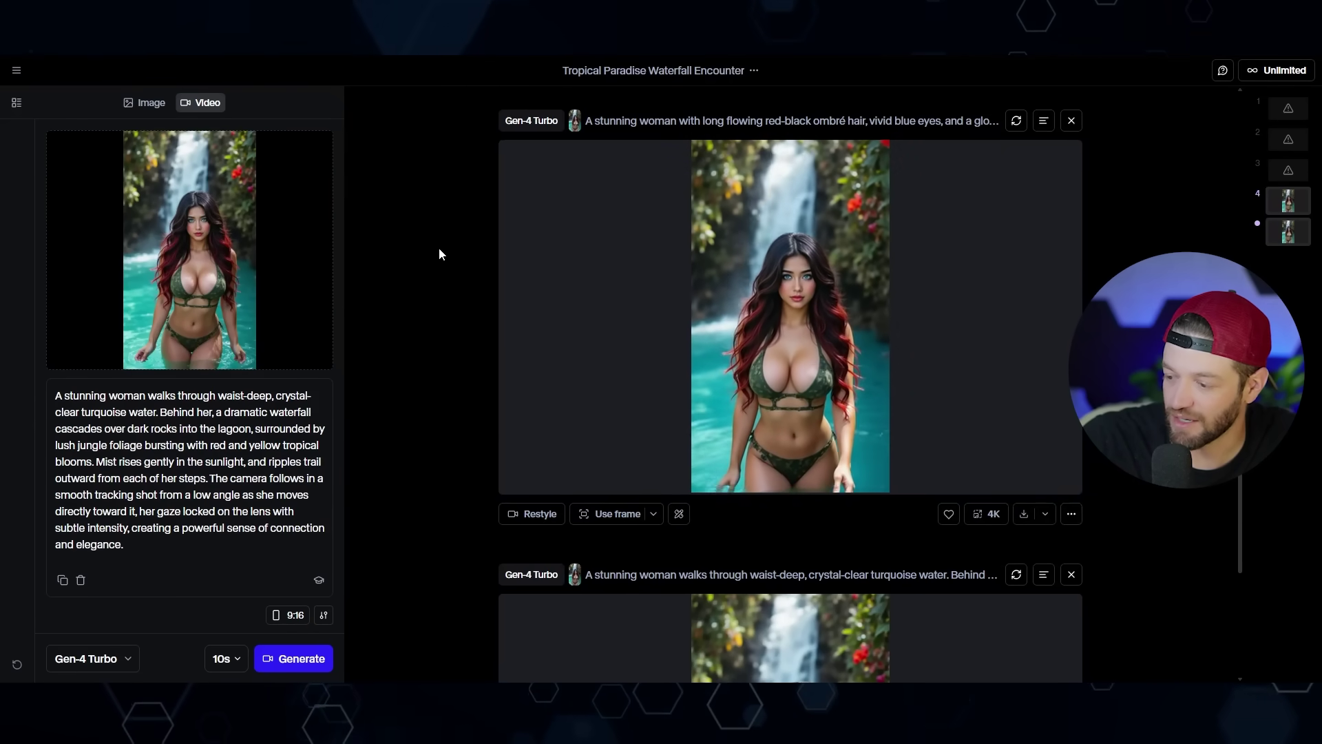
scroll(517, 269, down, 5)
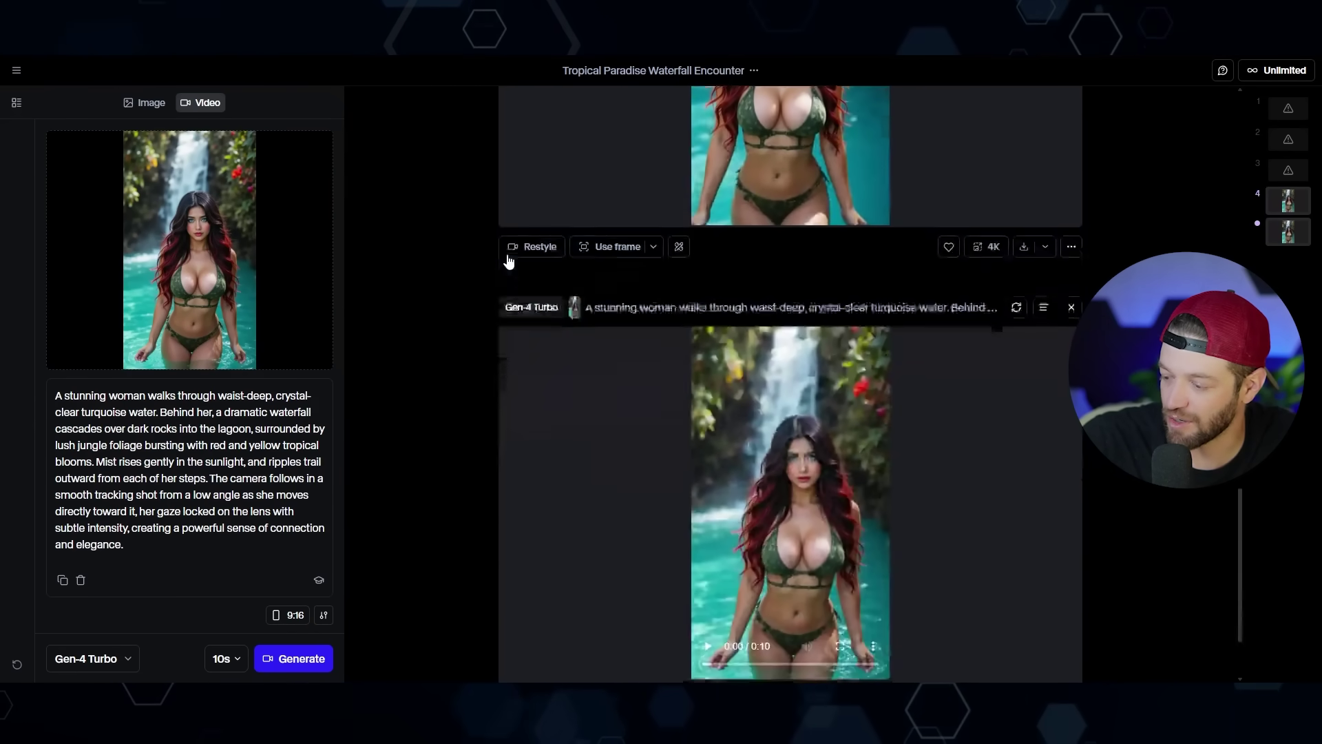
click(708, 521)
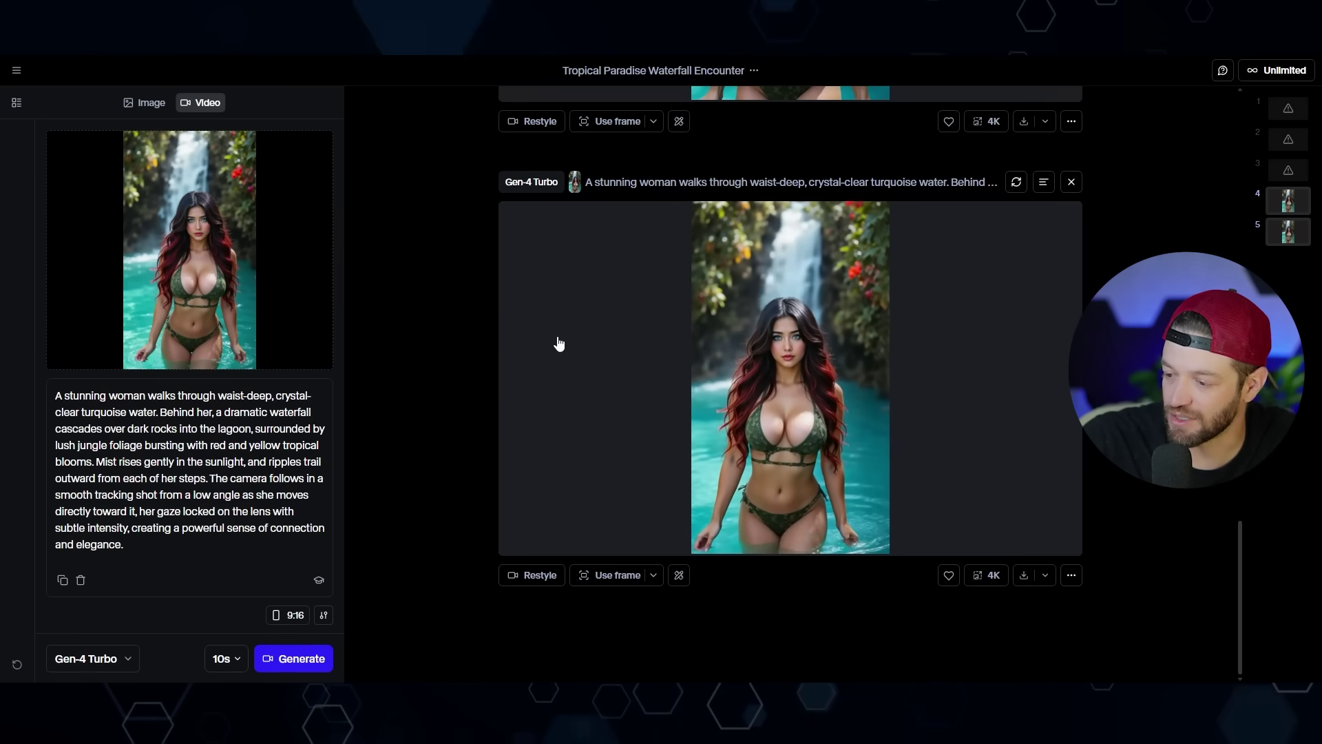
- Review Runway's generation history from the first waterfall prompt attempt down to the latest Gen-4 Turbo videos
scroll(558, 344, up, 10)
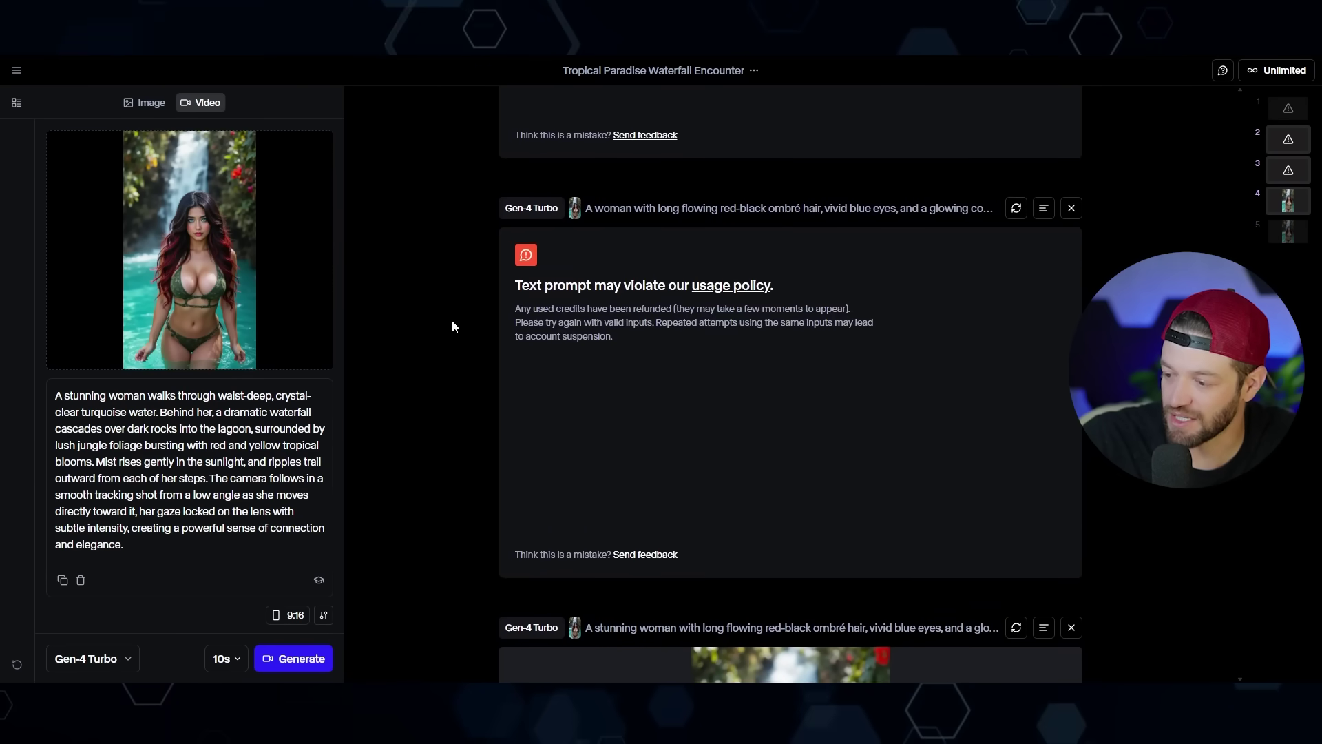
scroll(452, 326, up, 5)
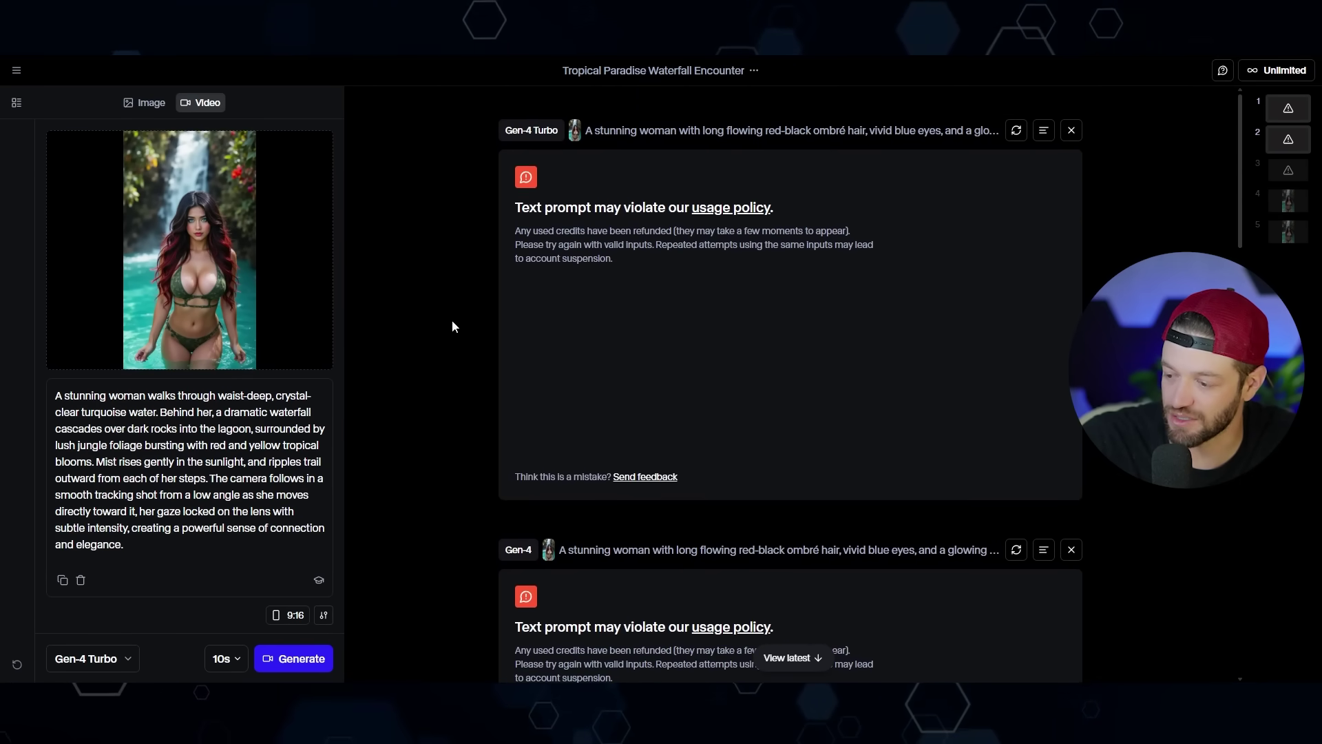
scroll(453, 327, down, 6)
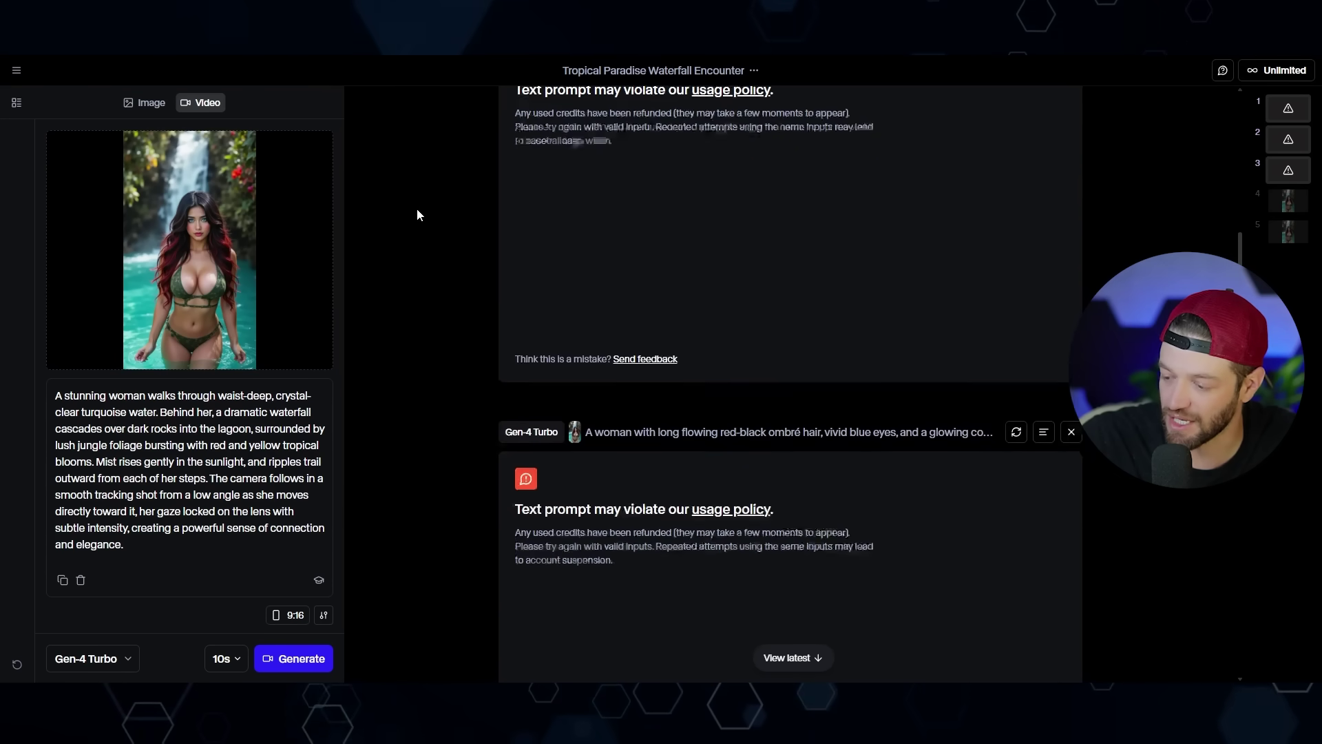
scroll(445, 249, down, 10)
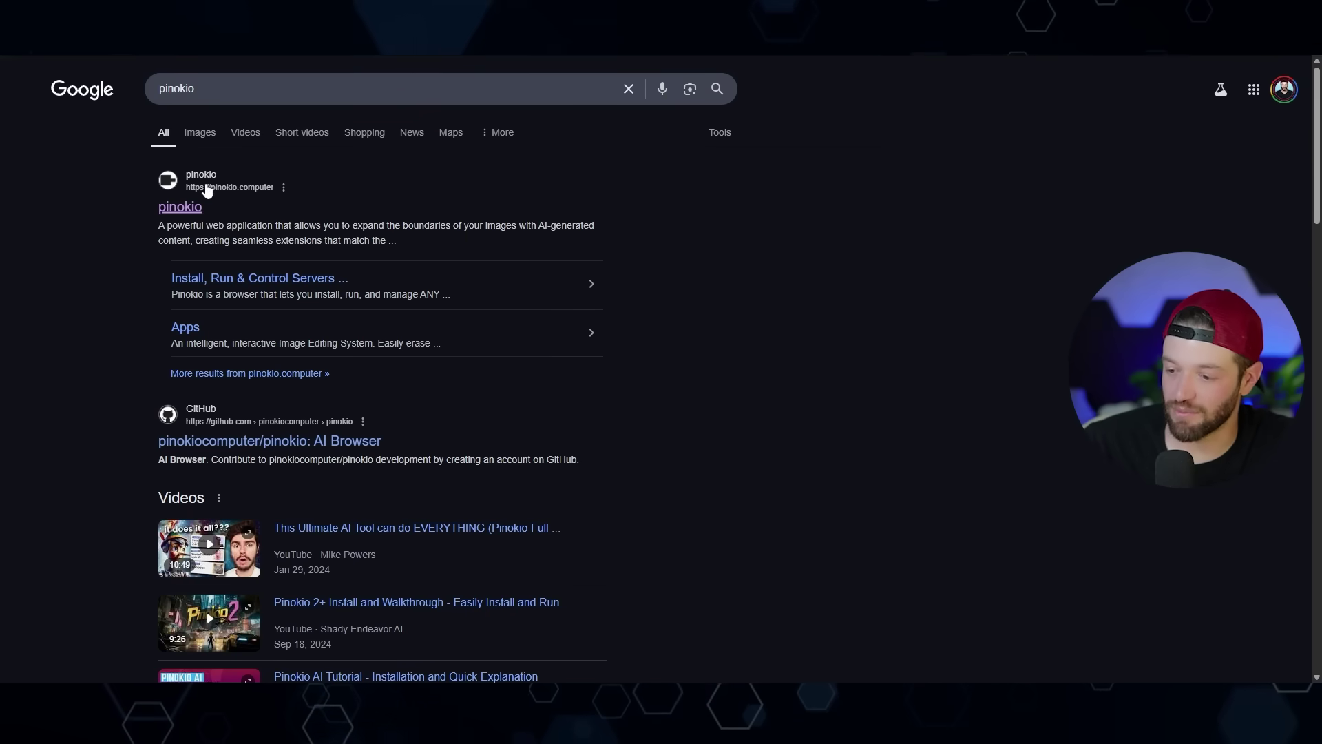
- Open the Pinokio website from the Google results, and open FramePack among the verified scripts in Pinokio's Discover page
click(178, 209)
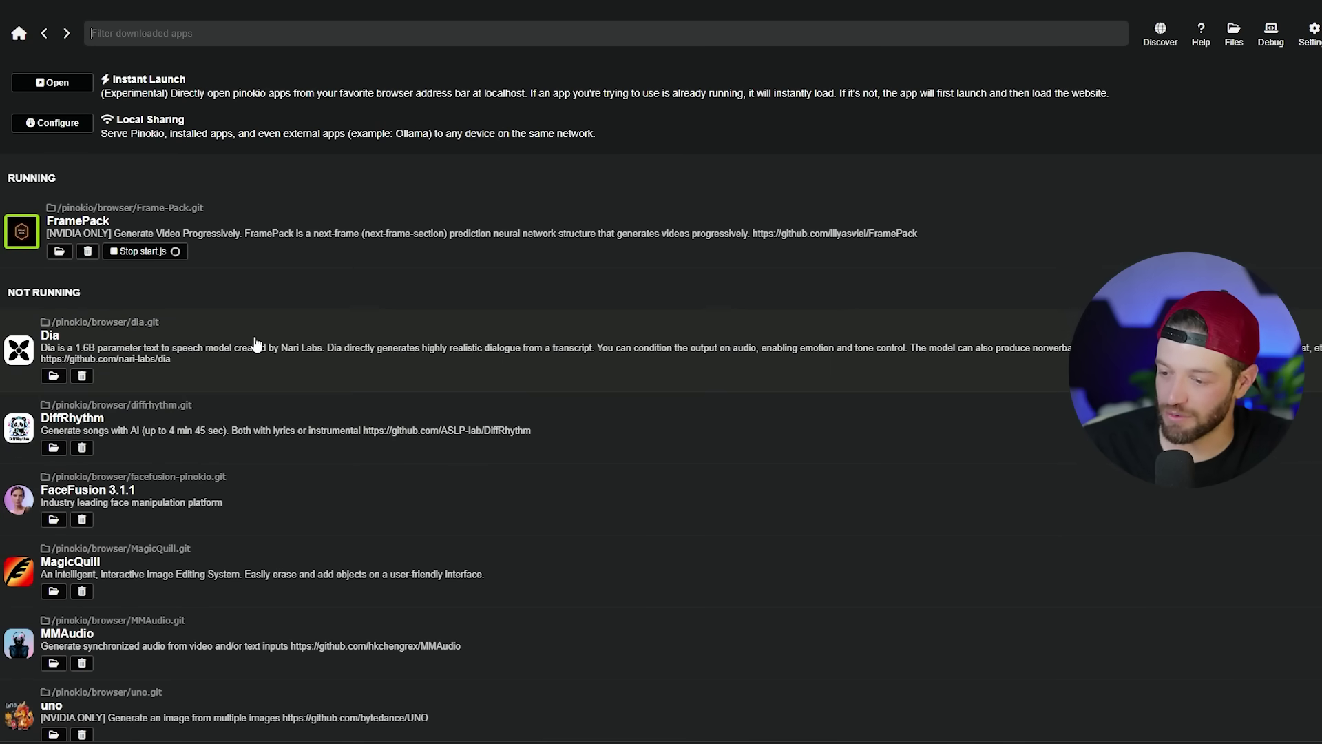
click(1160, 35)
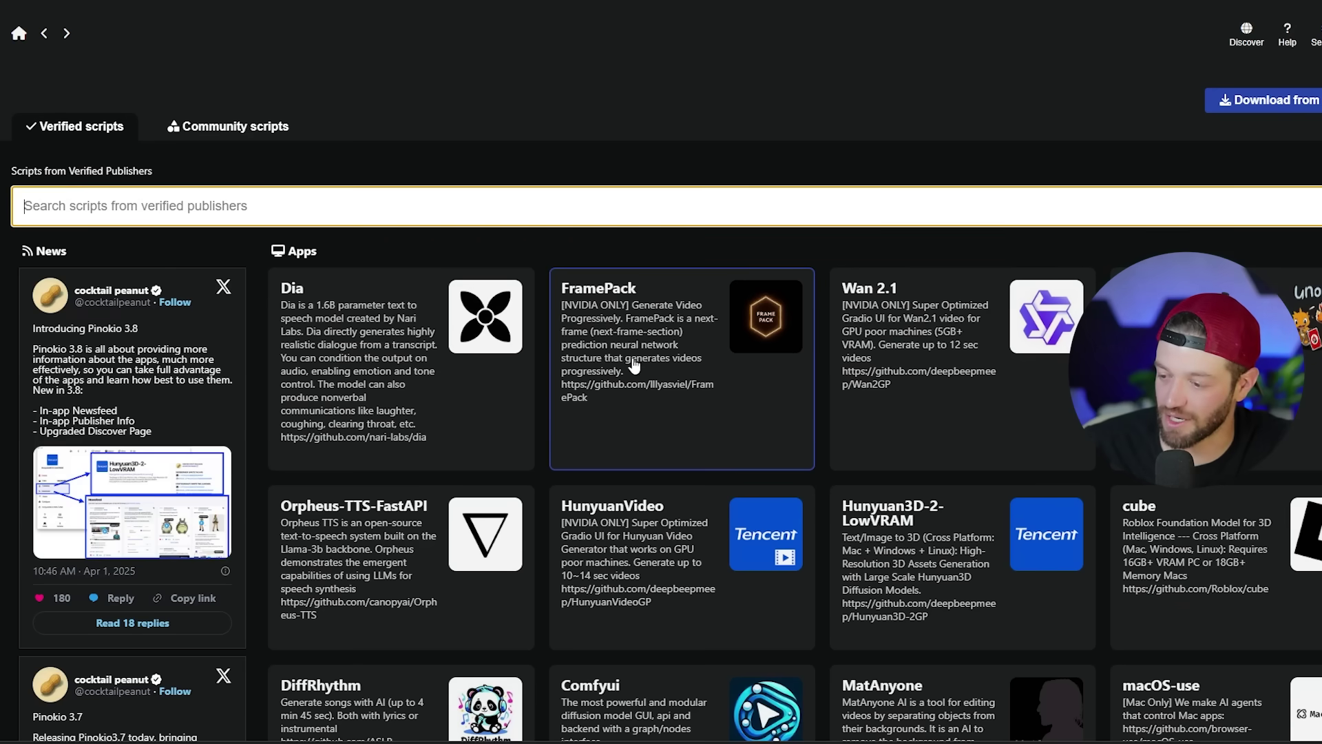
click(662, 365)
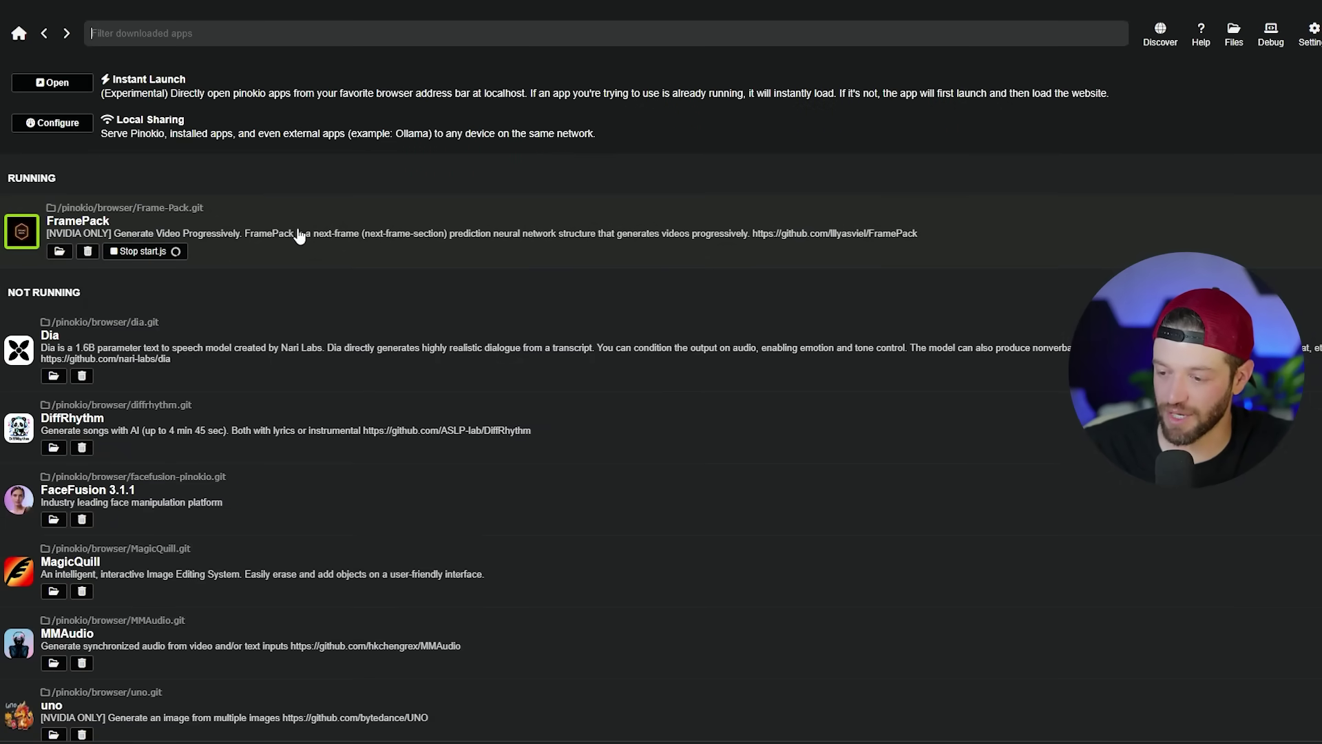
- Open the running FramePack app from Pinokio's home list and look over its web interface
click(297, 226)
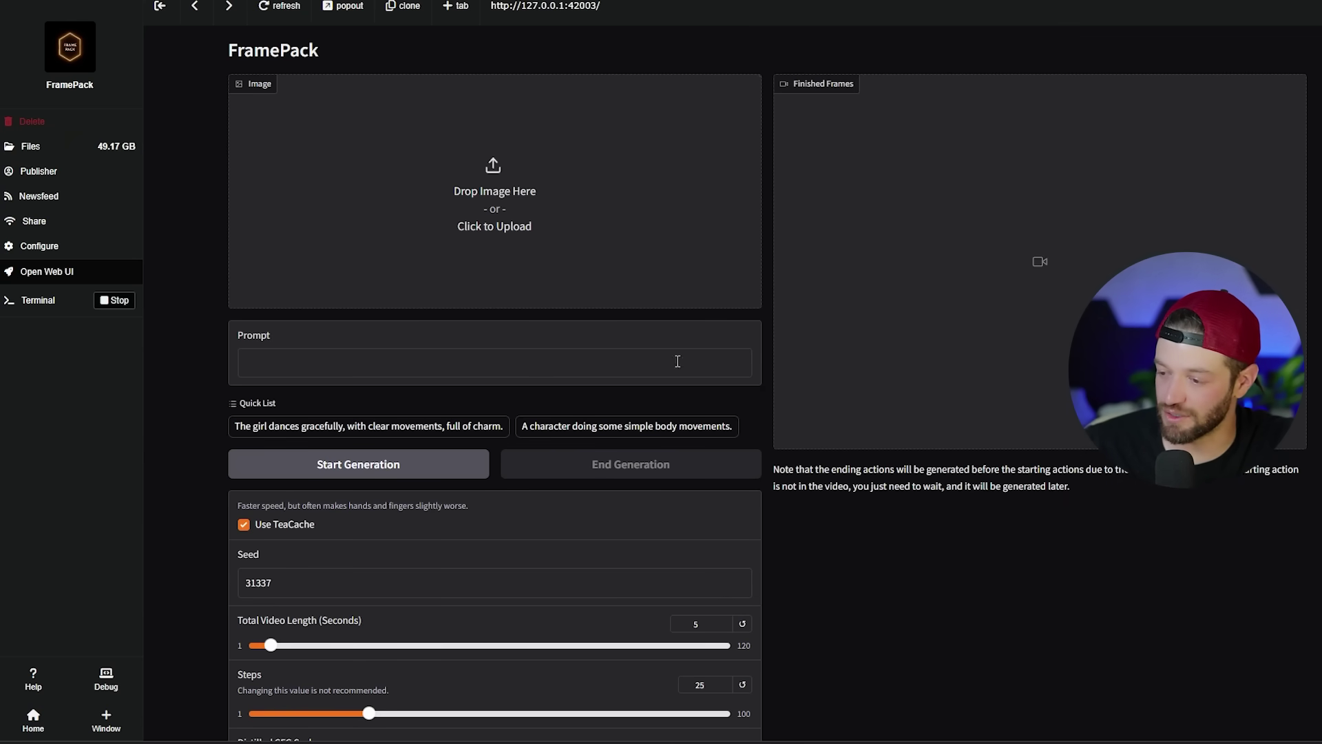
scroll(599, 269, down, 1)
scroll(590, 272, up, 1)
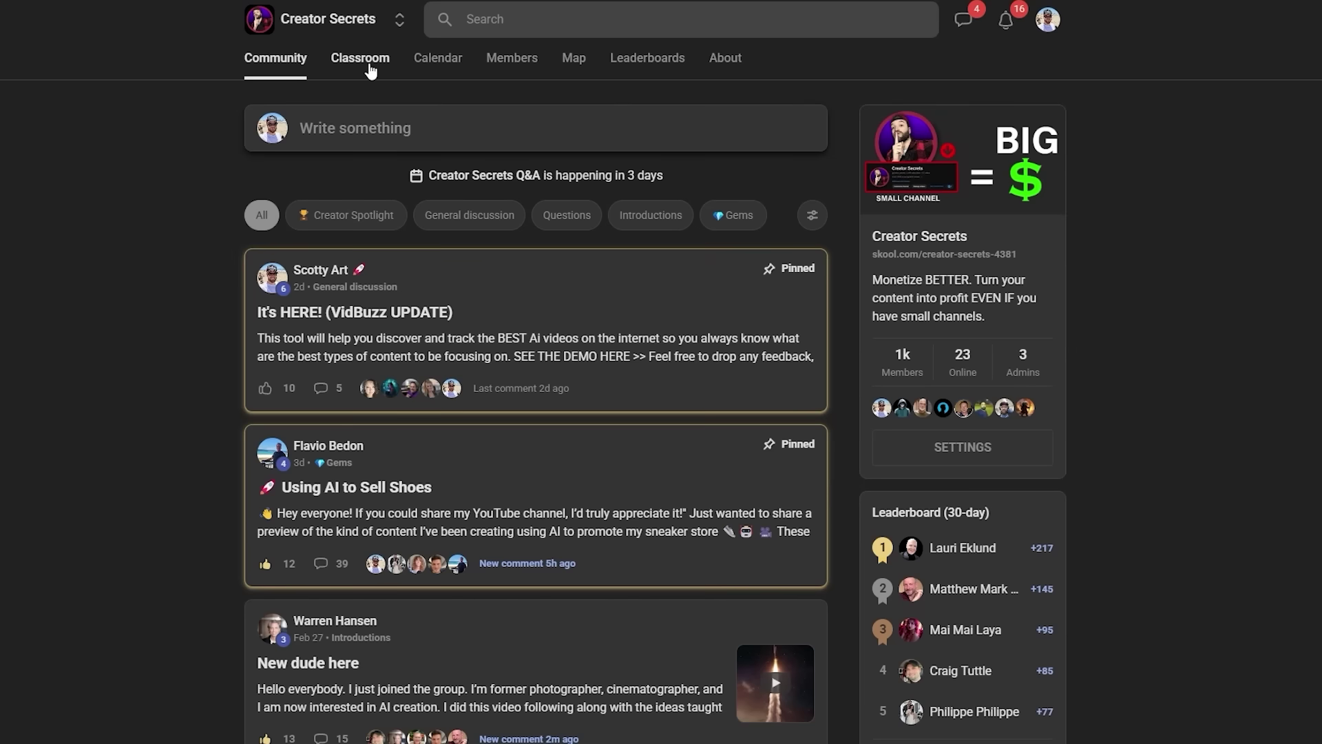
- Switch to the Creator Secrets community and open the LIVE Q & A + VIP content lesson in START HERE
click(370, 69)
click(313, 196)
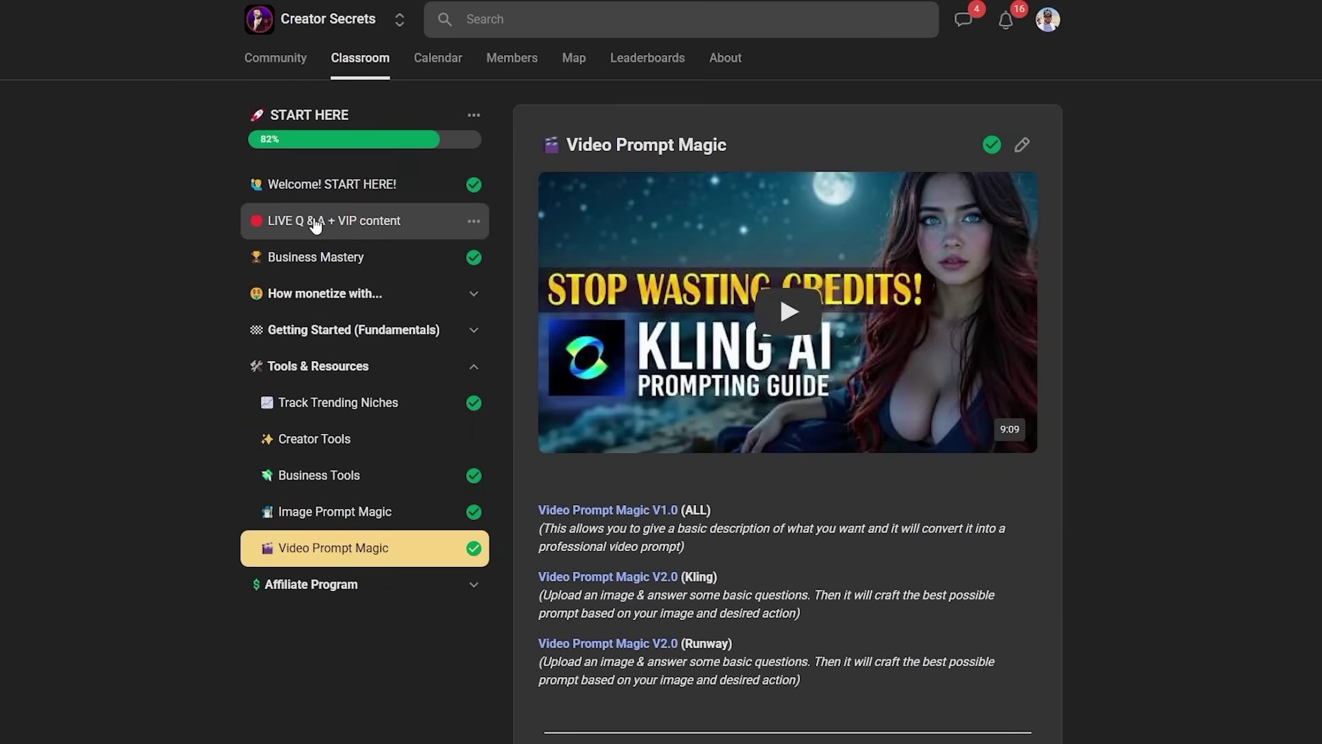
click(316, 221)
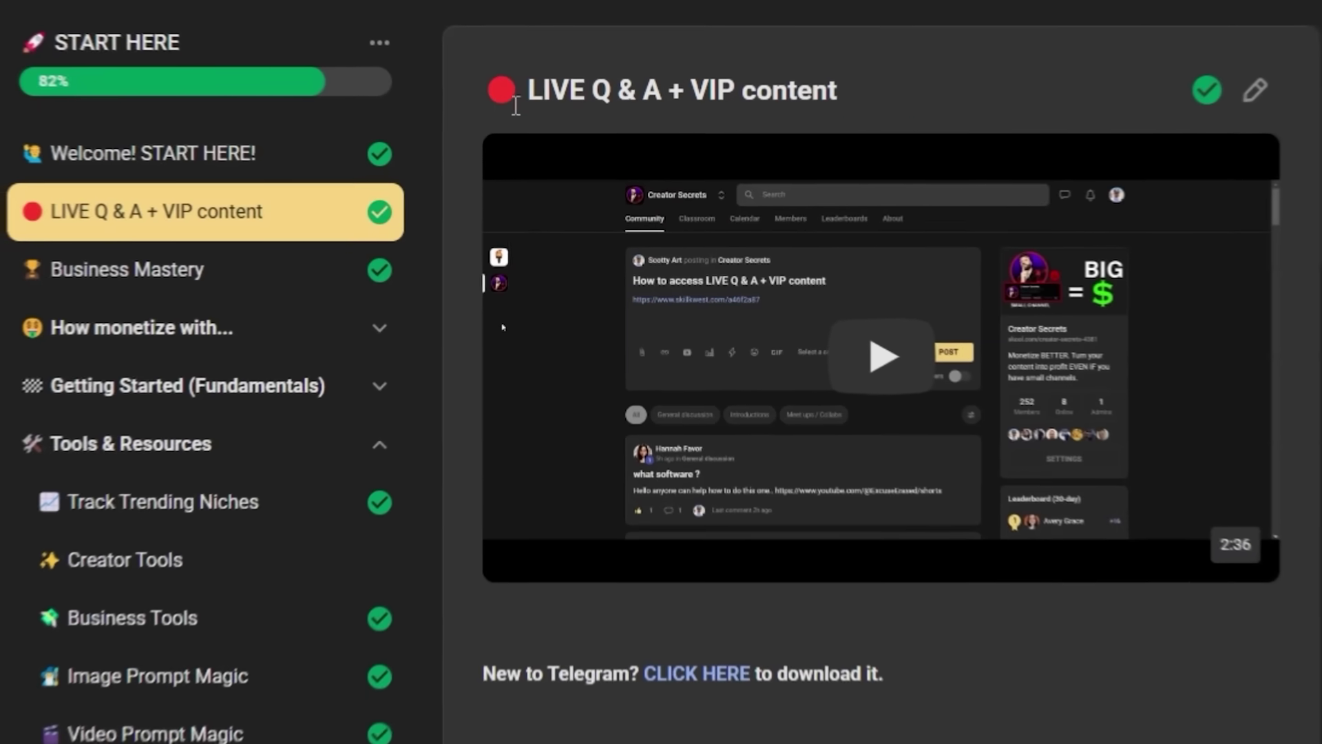
drag(567, 145, 615, 145)
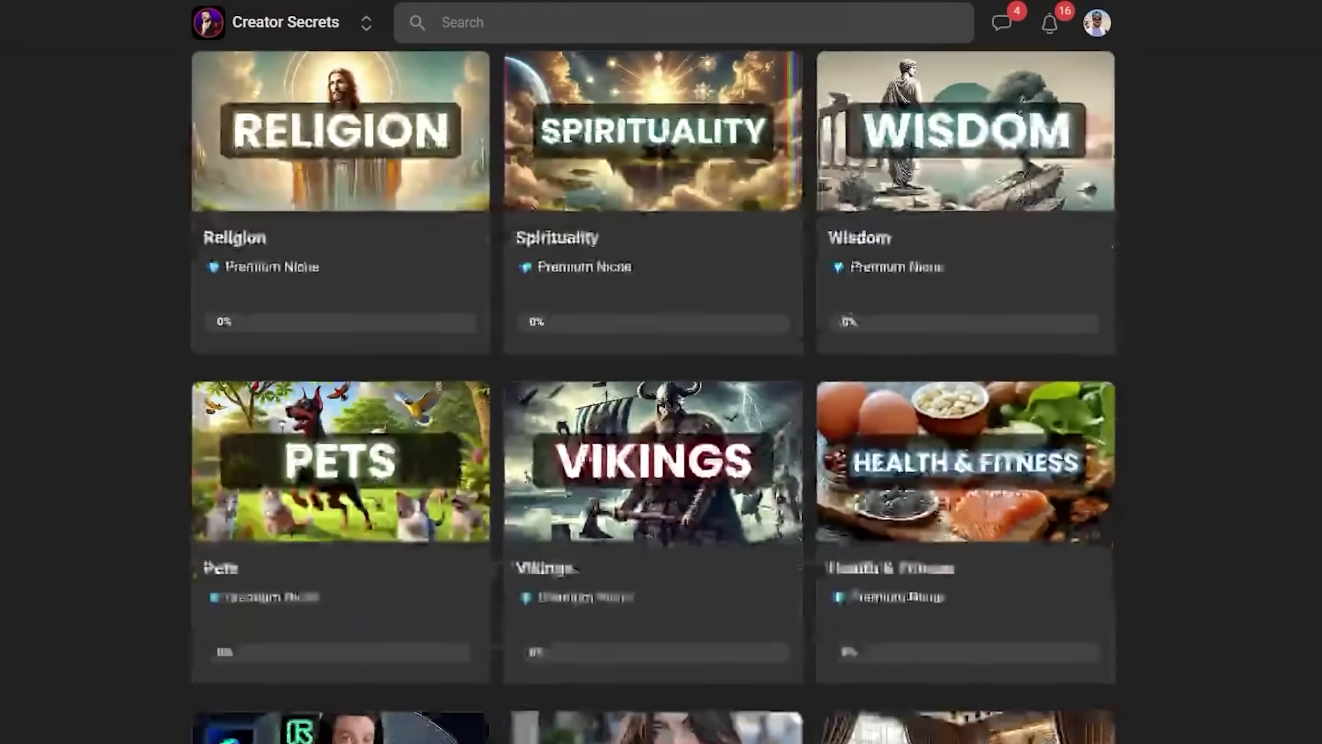
- Browse the premium niche courses in the Creator Secrets classroom and expand the Tools & Resources section of START HERE
scroll(802, 328, down, 5)
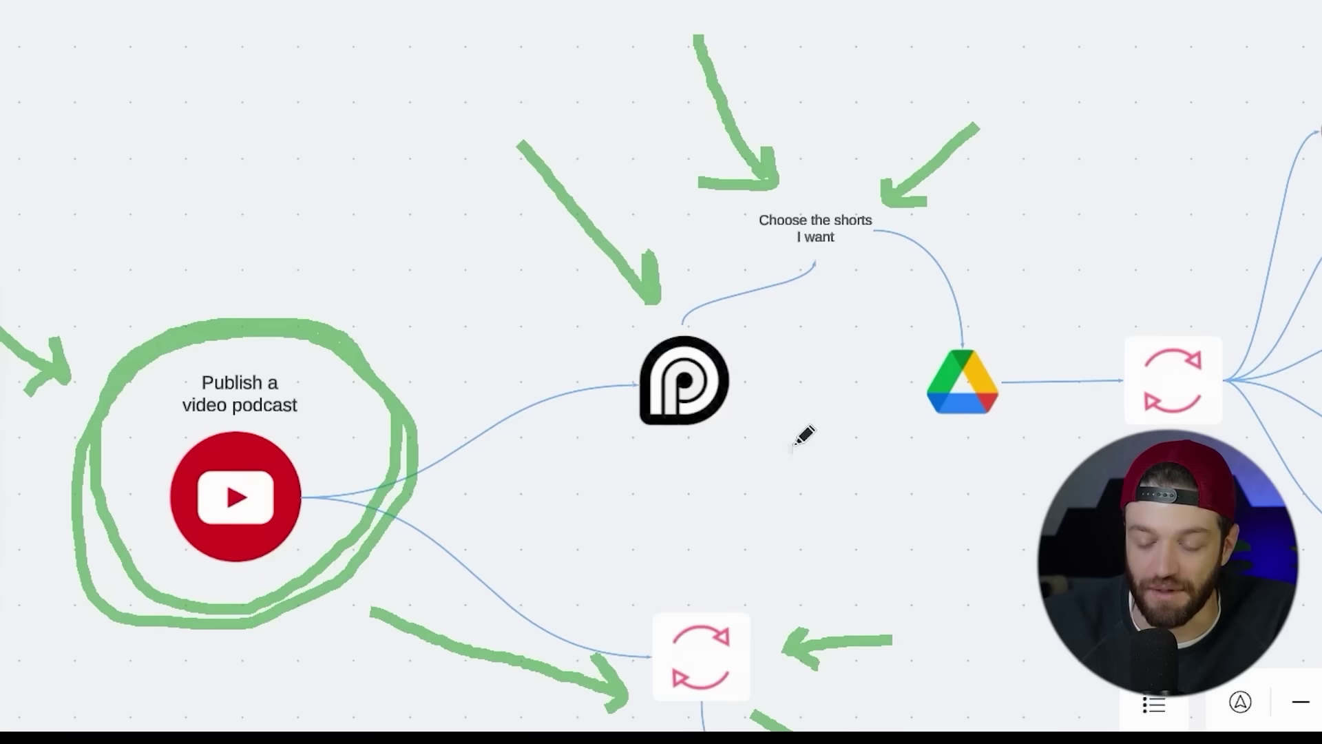
scroll(800, 434, down, 3)
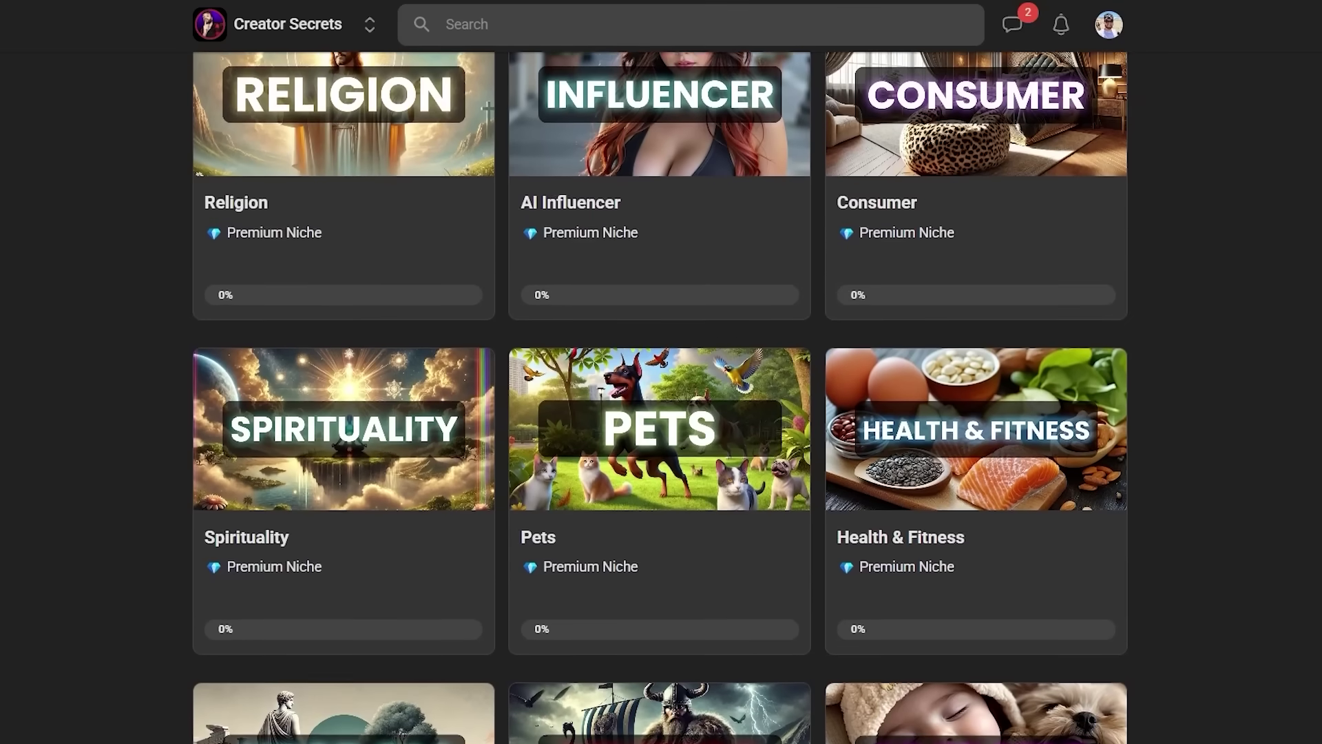
scroll(660, 397, down, 2)
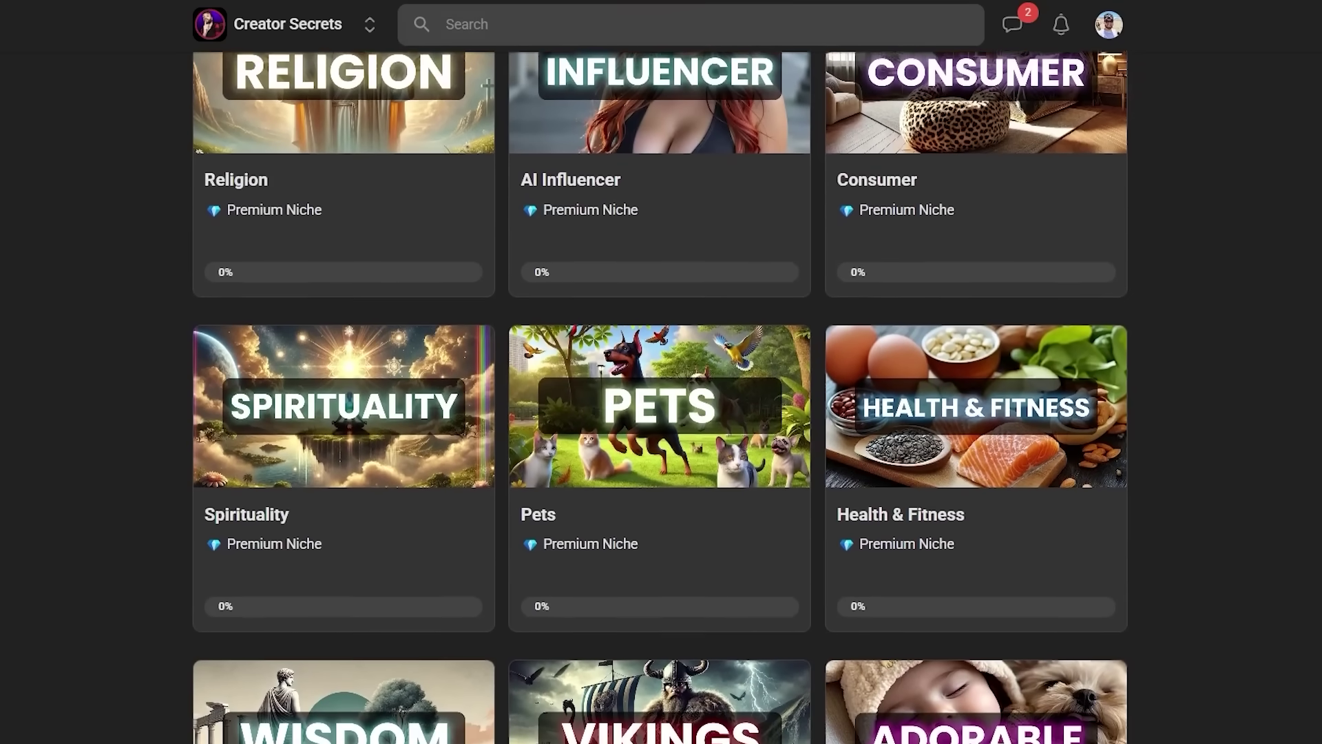
scroll(660, 396, down, 2)
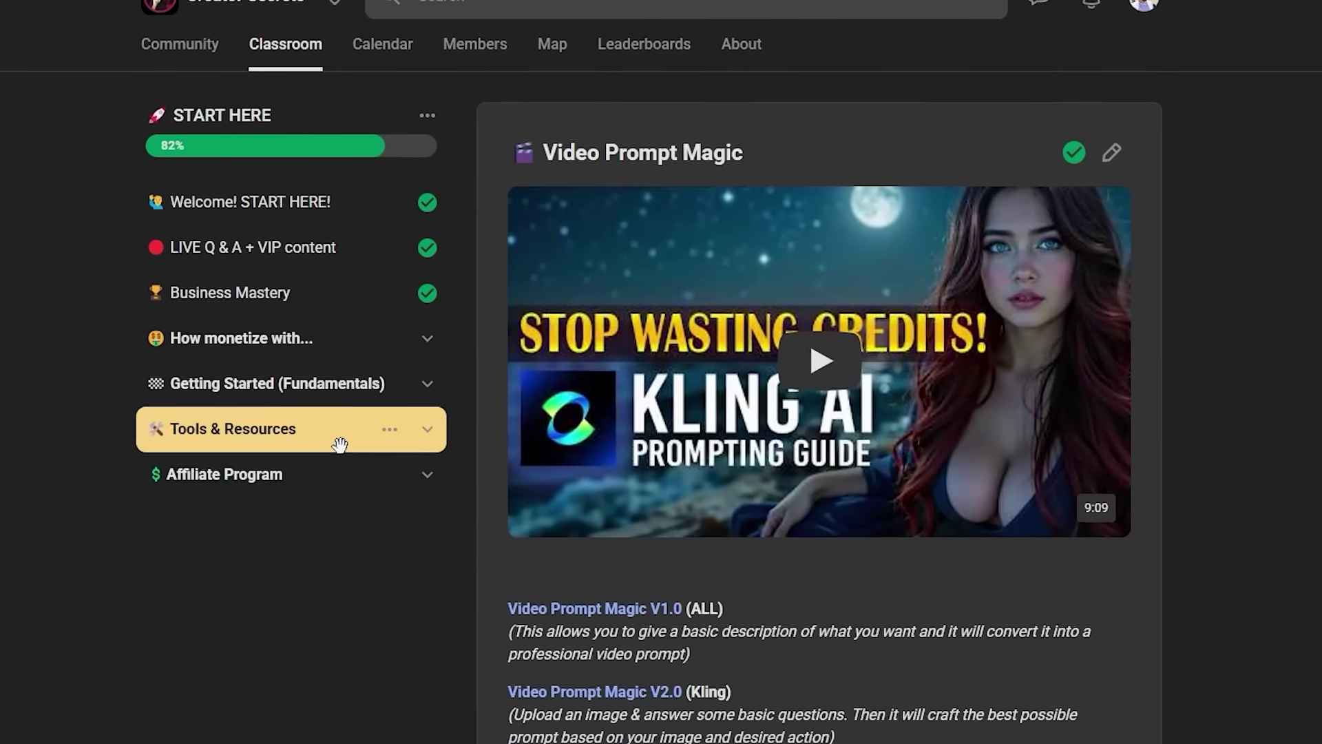
click(342, 443)
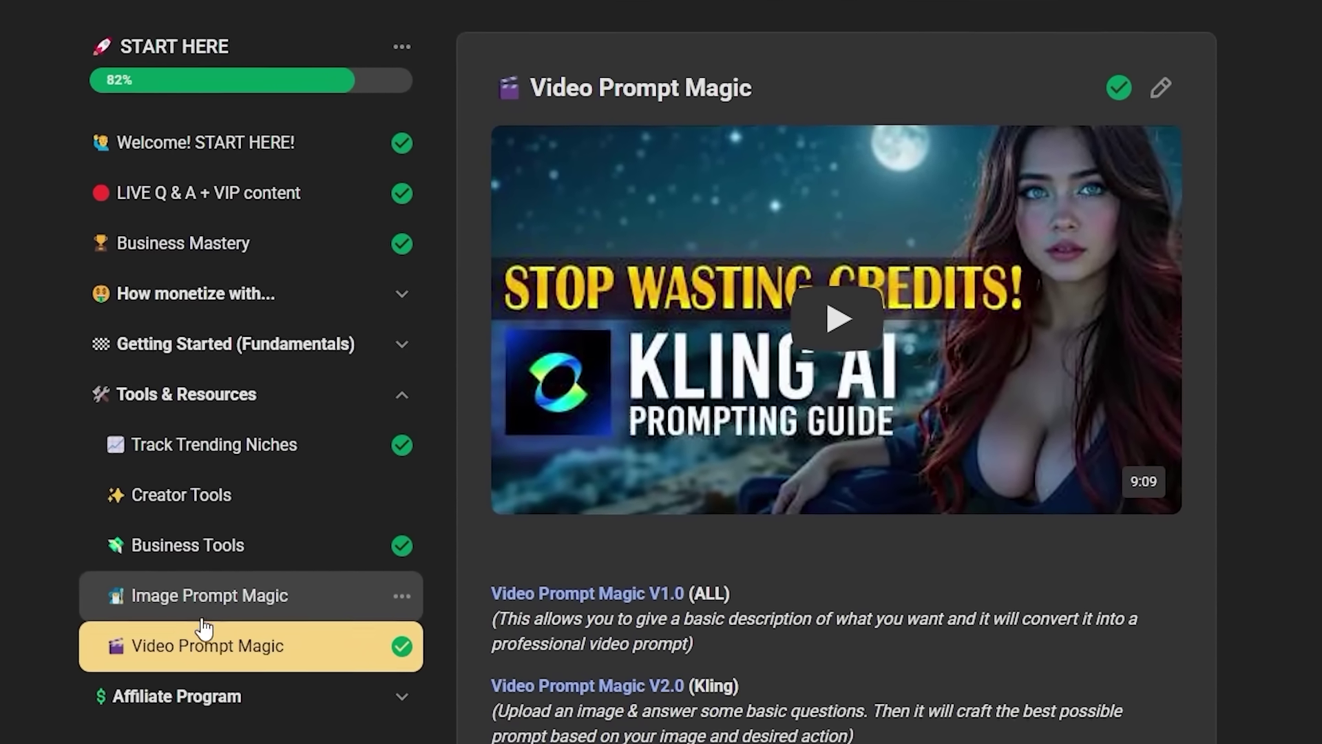